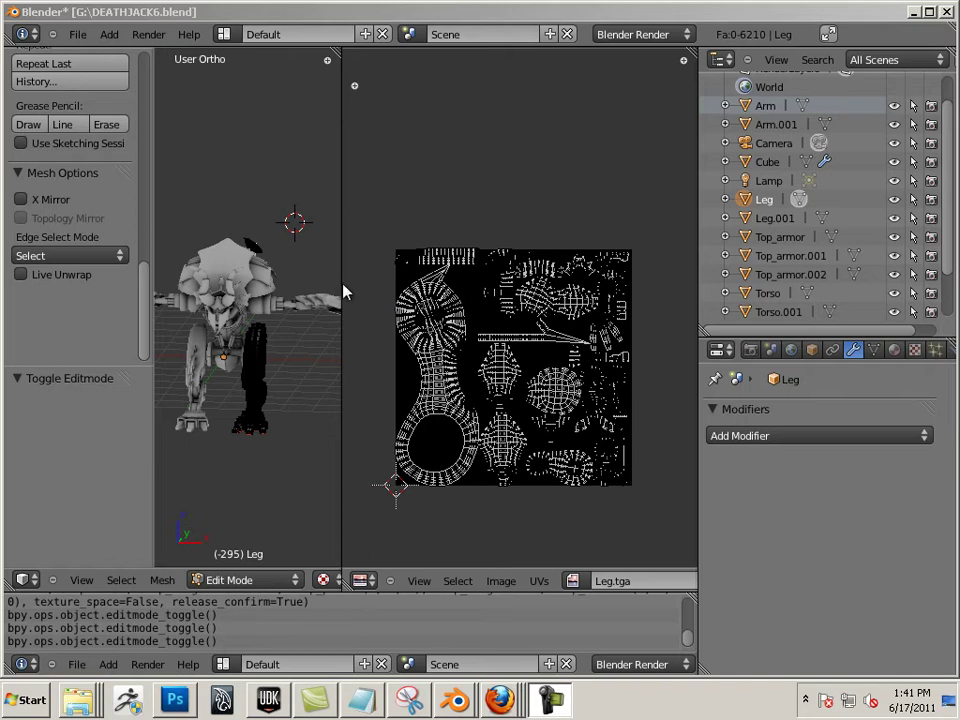
Step: Widen the 3D view beside the UV layout
{"action": "left_click_drag", "start_coordinate": [339, 286], "coordinate": [585, 319]}
{"action": "middle_click_drag", "start_coordinate": [514, 336], "coordinate": [471, 302]}
{"action": "scroll", "coordinate": [430, 346], "scroll_direction": "up", "scroll_amount": 5}
{"action": "scroll", "coordinate": [430, 216], "scroll_direction": "down", "scroll_amount": 1}
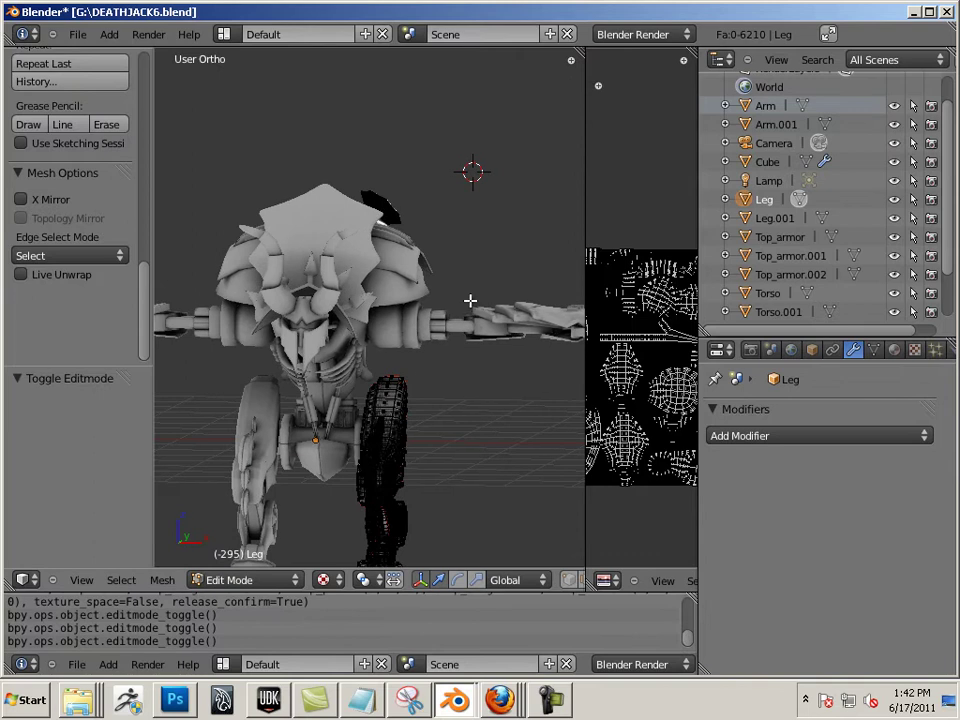
Step: Leave Edit Mode on the Leg mesh, select the Arm, and widen the Leg.tga image view
{"action": "key", "text": "Tab"}
{"action": "right_click", "coordinate": [533, 328]}
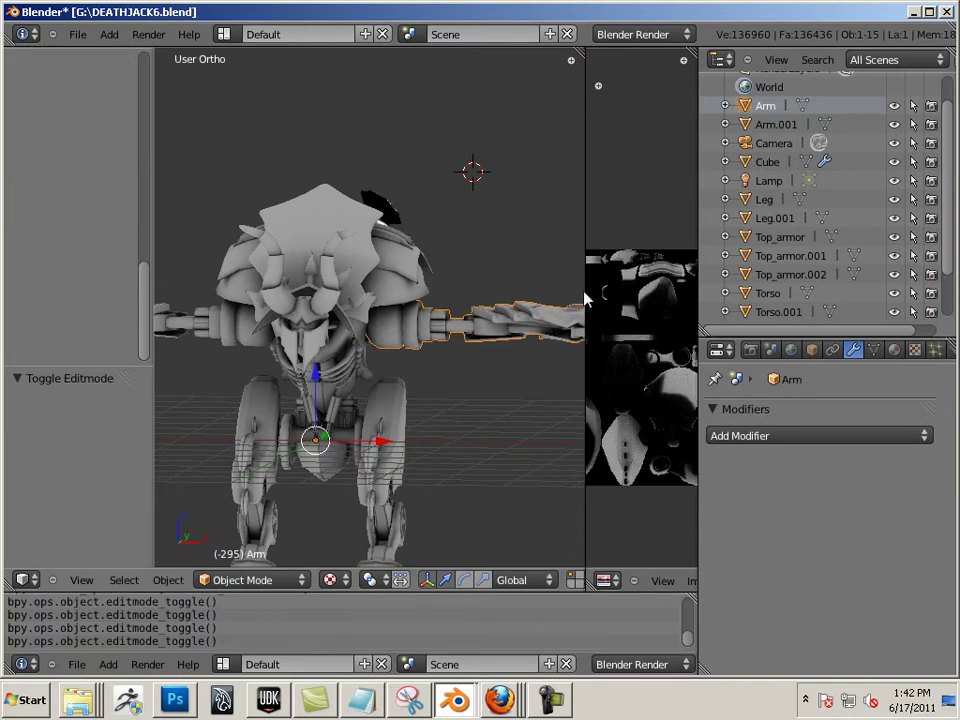
{"action": "left_click_drag", "start_coordinate": [585, 289], "coordinate": [301, 290]}
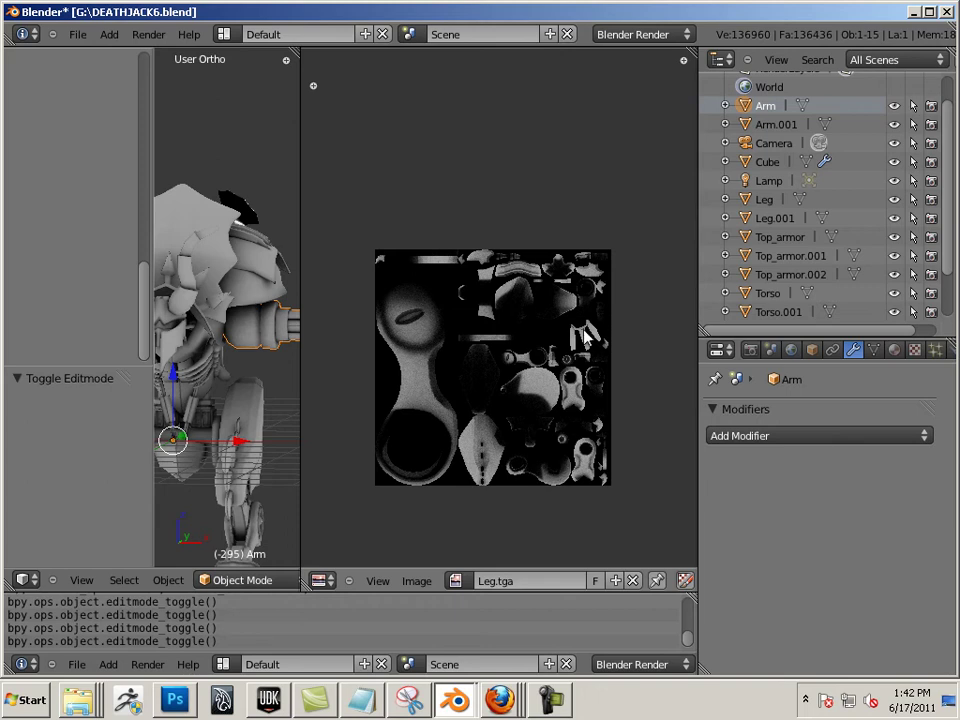
Step: In Photoshop, hide Background copy through Background copy 4 so the canvas turns white
{"action": "left_click", "coordinate": [176, 701]}
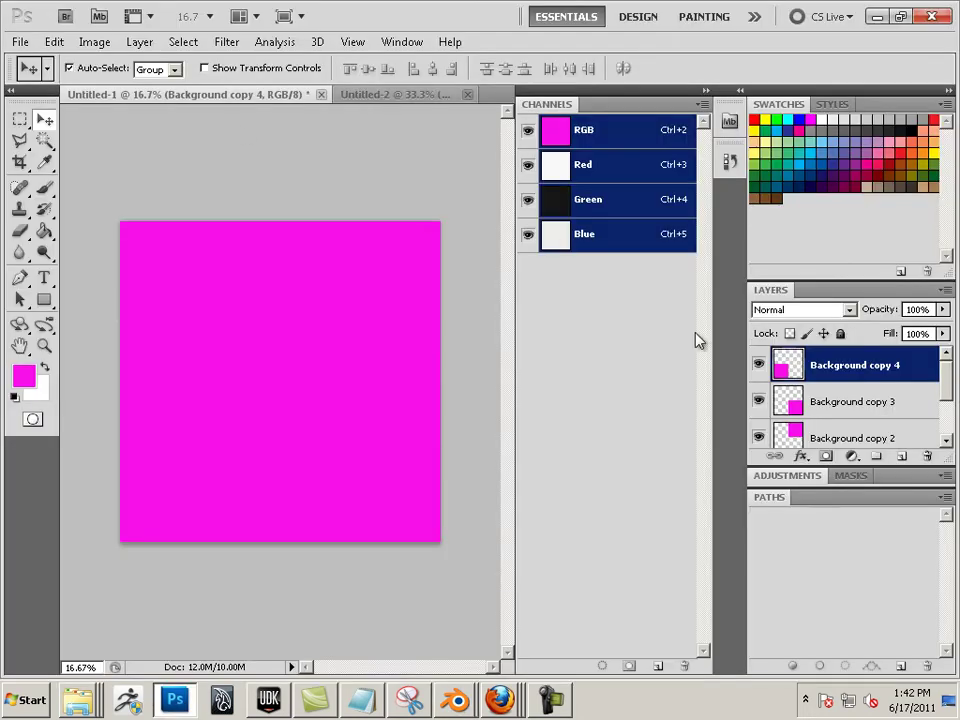
{"action": "scroll", "coordinate": [915, 399], "scroll_direction": "down", "scroll_amount": 3}
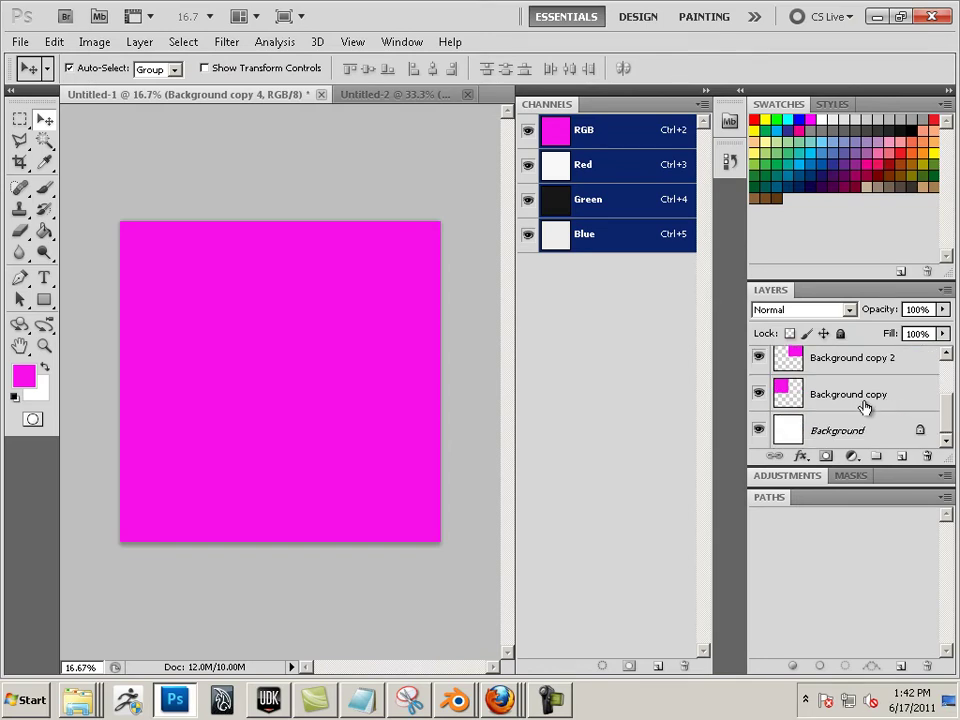
{"action": "left_click", "coordinate": [758, 393]}
{"action": "left_click", "coordinate": [758, 357]}
{"action": "scroll", "coordinate": [760, 401], "scroll_direction": "up", "scroll_amount": 3}
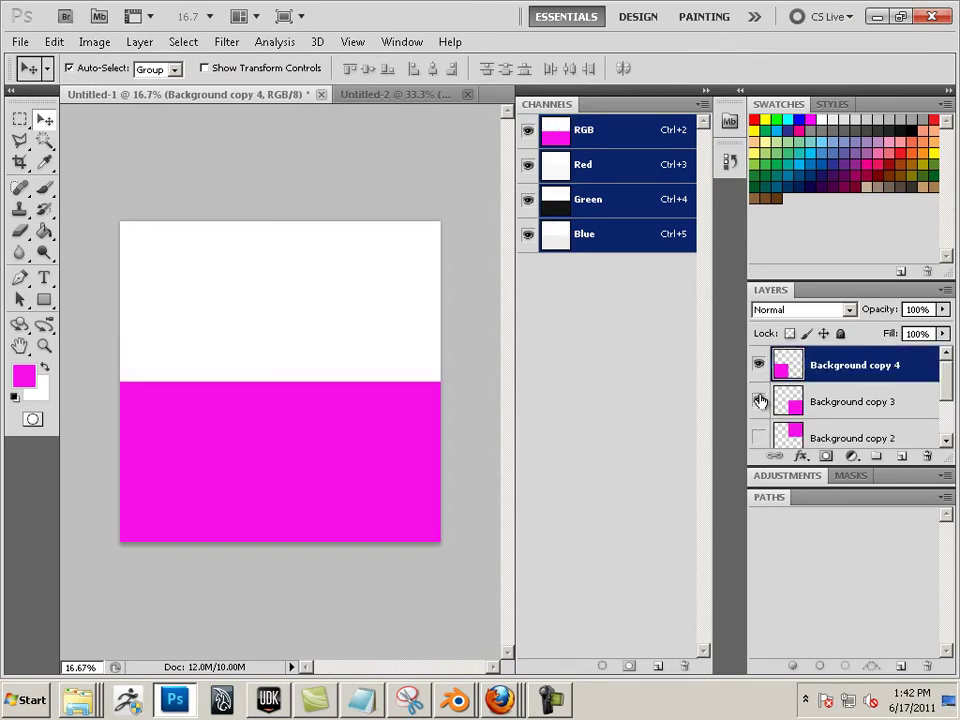
{"action": "left_click", "coordinate": [760, 401]}
{"action": "left_click", "coordinate": [758, 365]}
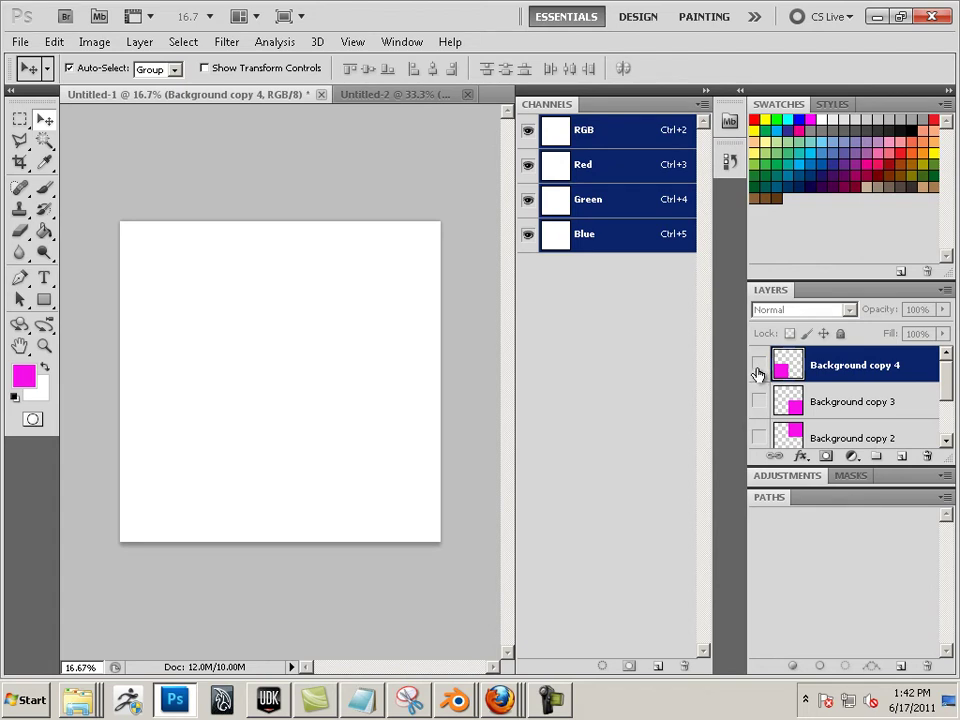
Step: Recheck Background copy 4 stays hidden, then show Image Size at 2048 × 2048 pixels
{"action": "left_click", "coordinate": [759, 365]}
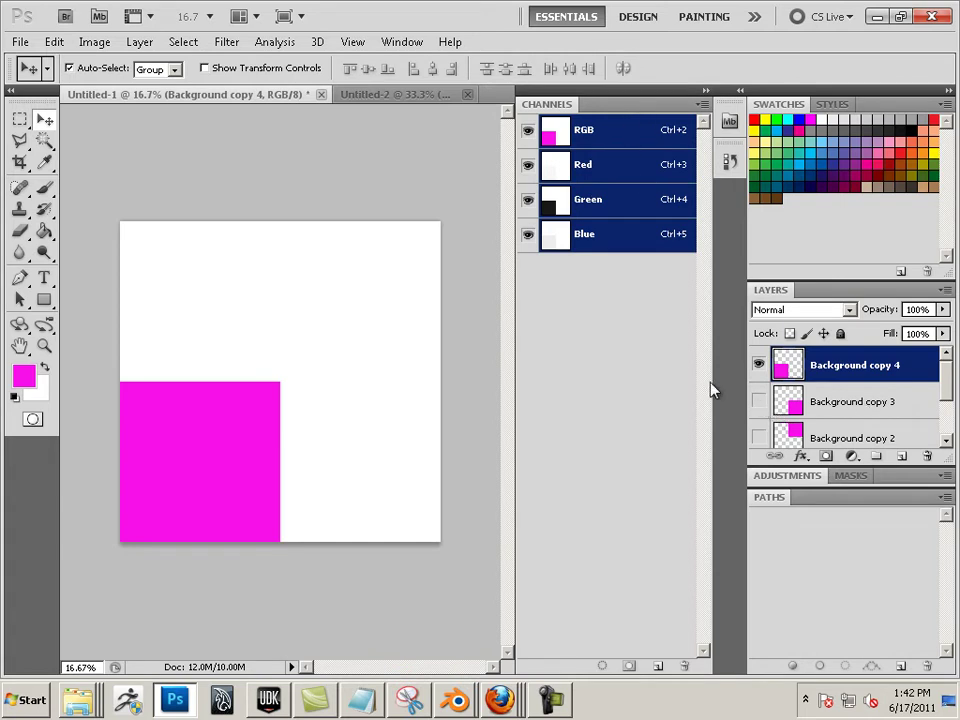
{"action": "left_click", "coordinate": [759, 366]}
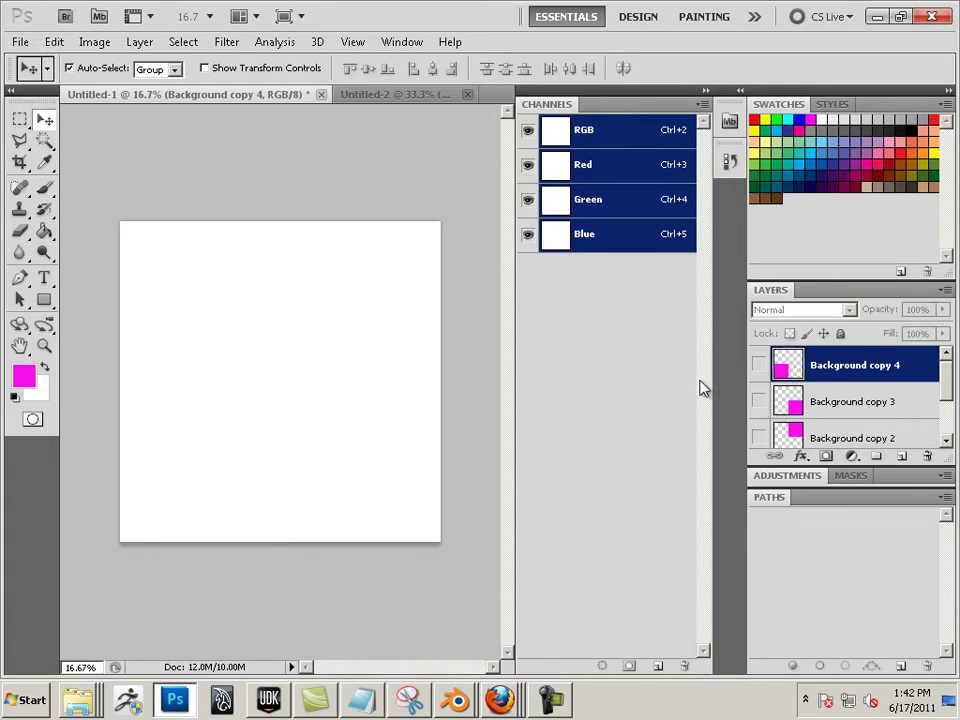
{"action": "left_click", "coordinate": [94, 42]}
{"action": "left_click", "coordinate": [126, 164]}
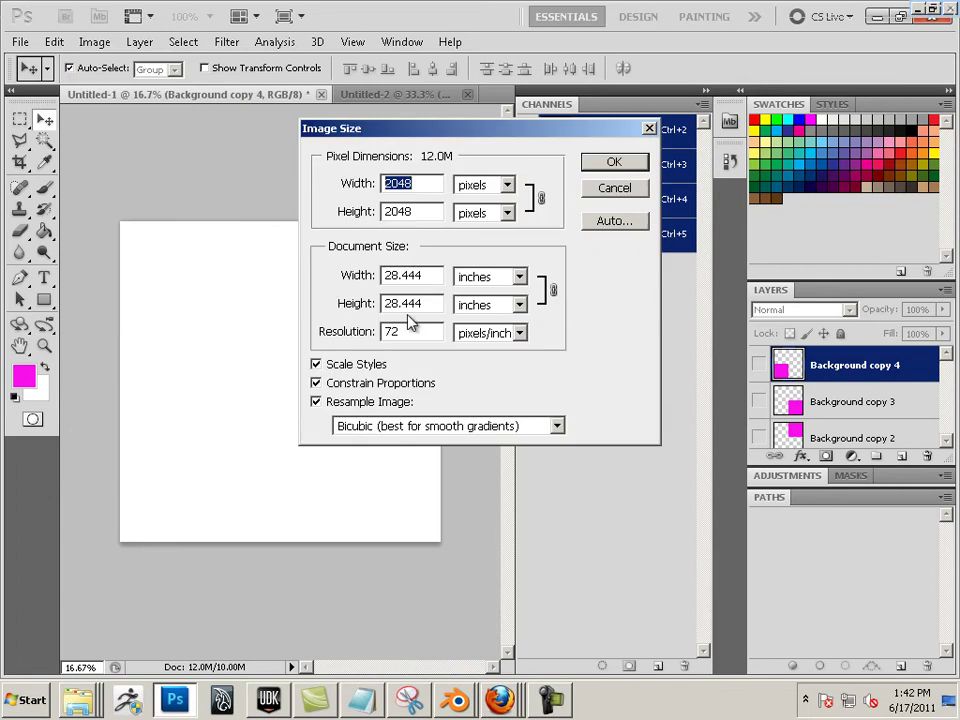
Step: Cancel Image Size, confirm Untitled-2 is 1024 × 1024 pixels, and return to Untitled-1
{"action": "double_click", "coordinate": [399, 210]}
{"action": "left_click", "coordinate": [614, 190]}
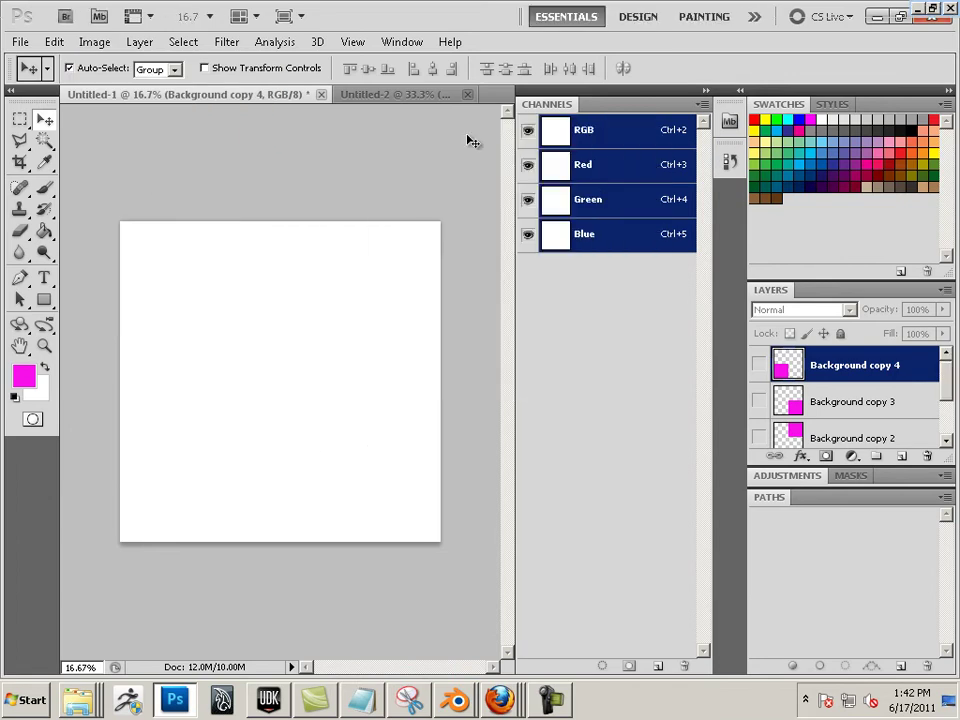
{"action": "left_click", "coordinate": [414, 95]}
{"action": "left_click", "coordinate": [94, 42]}
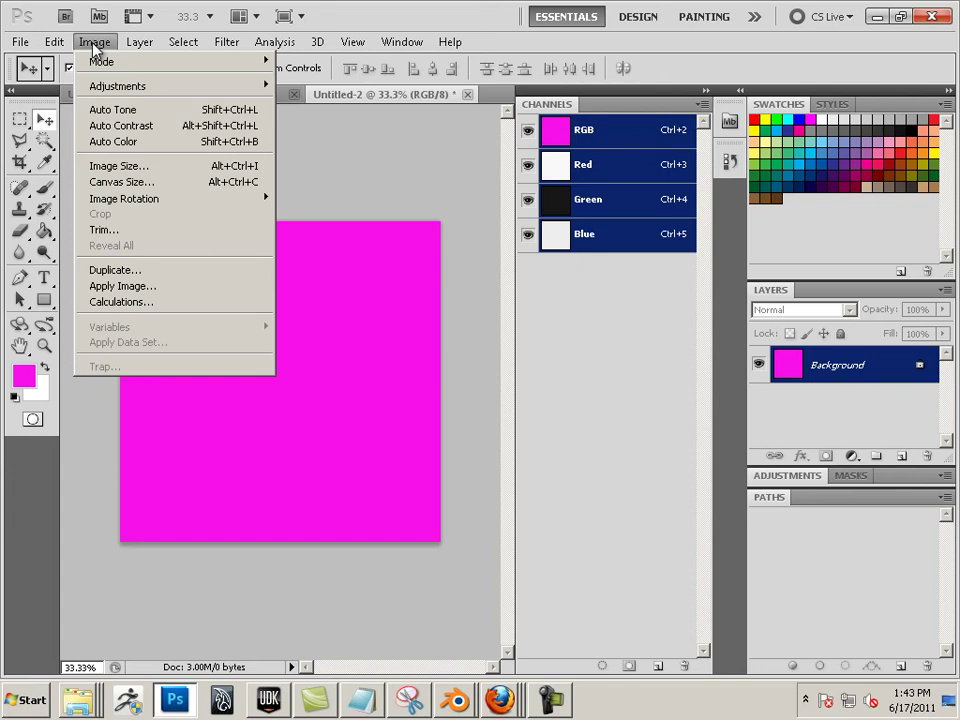
{"action": "left_click", "coordinate": [131, 165]}
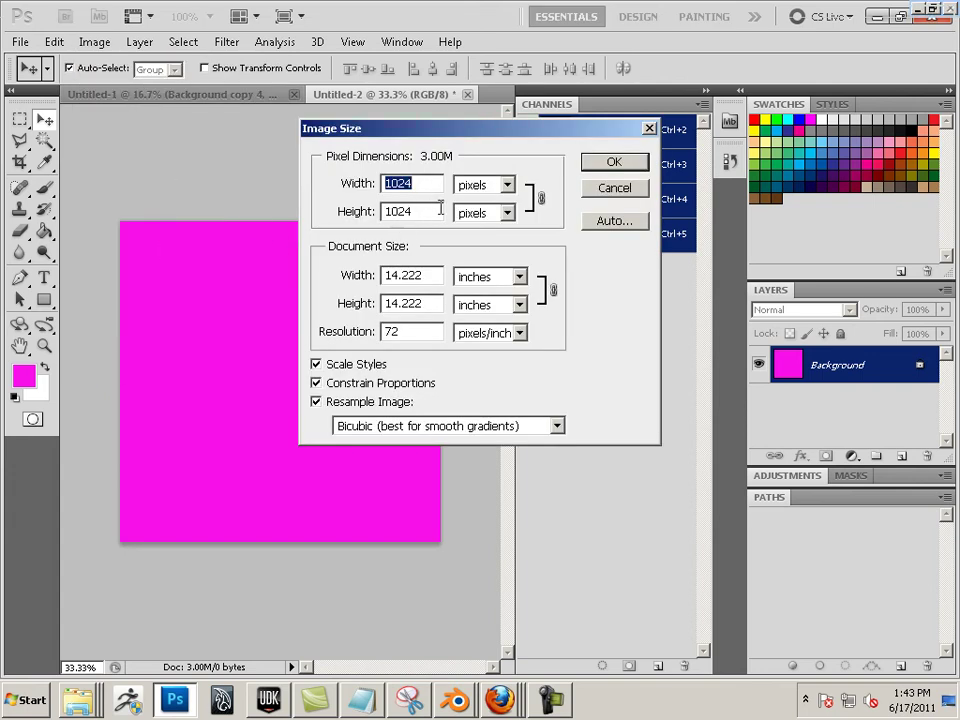
{"action": "left_click", "coordinate": [614, 188]}
{"action": "left_click", "coordinate": [176, 95]}
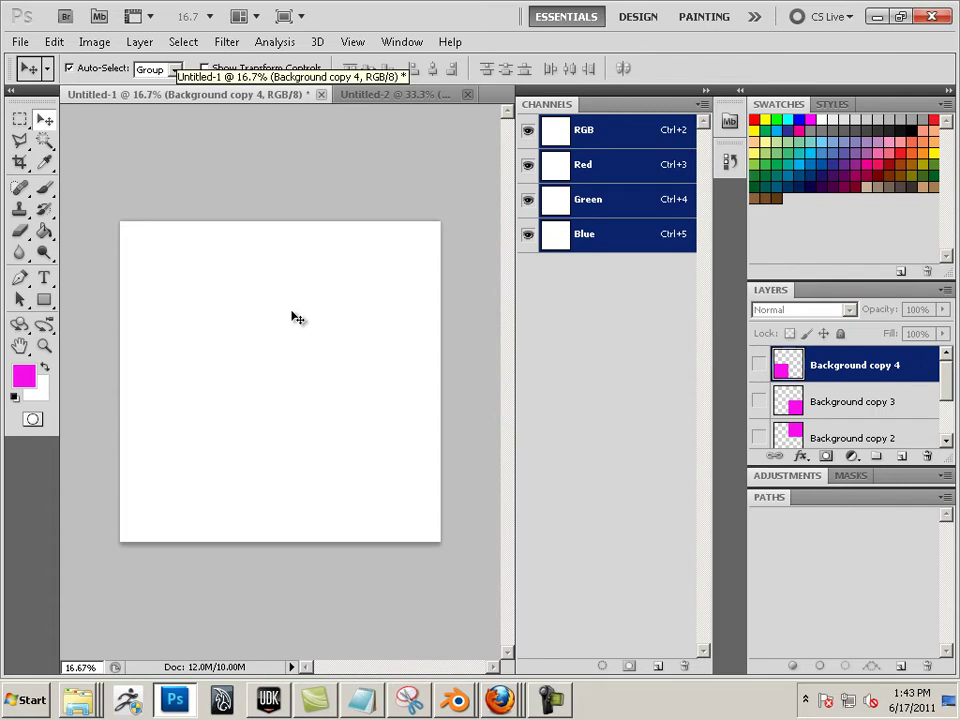
Step: Turn Background copy 4, 3, 2 and Background copy back on for a solid magenta canvas
{"action": "left_click", "coordinate": [758, 365]}
{"action": "left_click", "coordinate": [759, 401]}
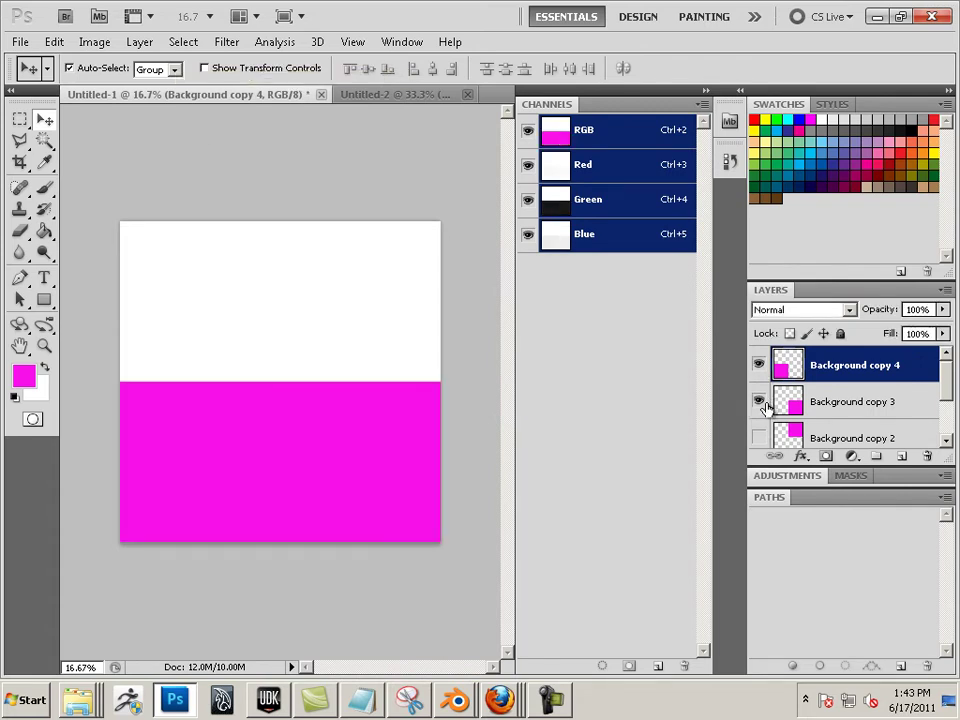
{"action": "left_click", "coordinate": [761, 437]}
{"action": "scroll", "coordinate": [762, 413], "scroll_direction": "down", "scroll_amount": 2}
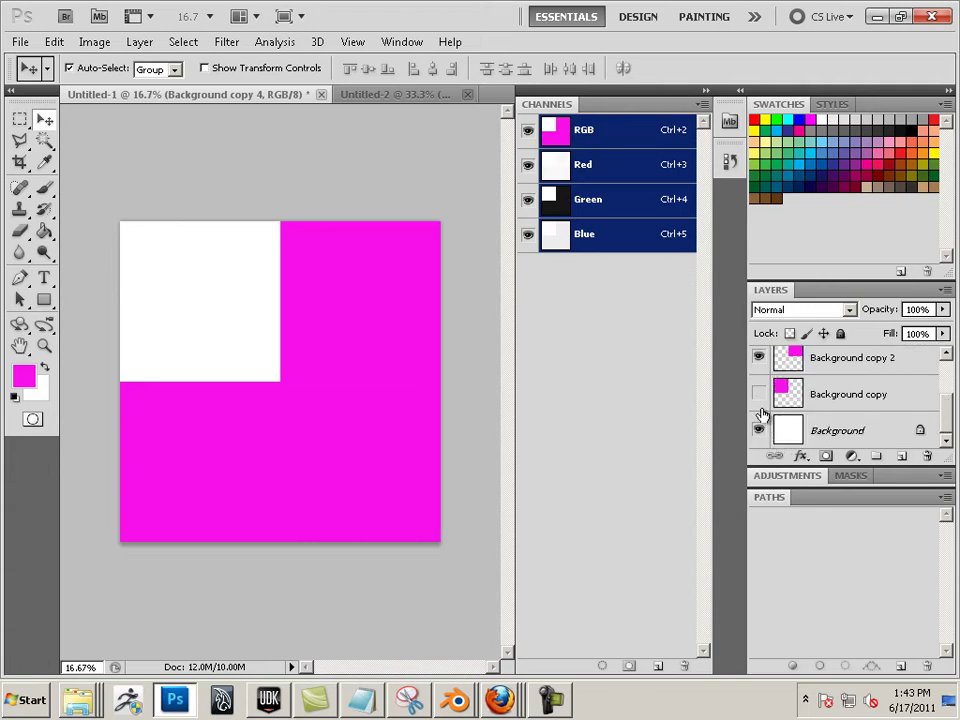
{"action": "left_click", "coordinate": [759, 395]}
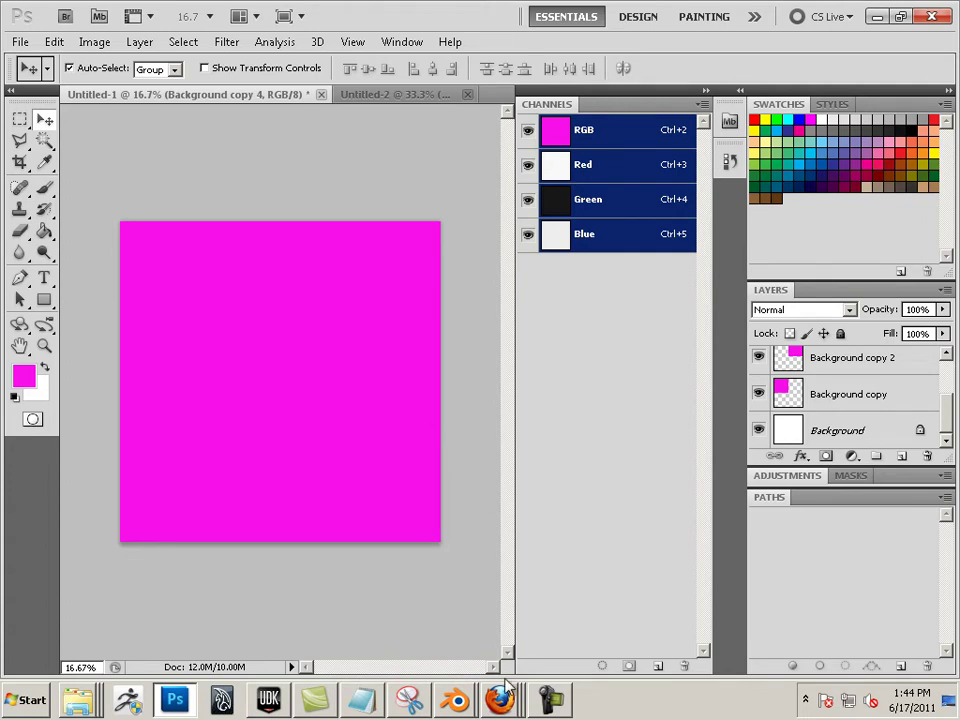
Step: Switch to the DEATHJACK6 Blender window and open skull_start_6_4.blend from the blender skull folder
{"action": "left_click", "coordinate": [455, 699]}
{"action": "left_click", "coordinate": [462, 664]}
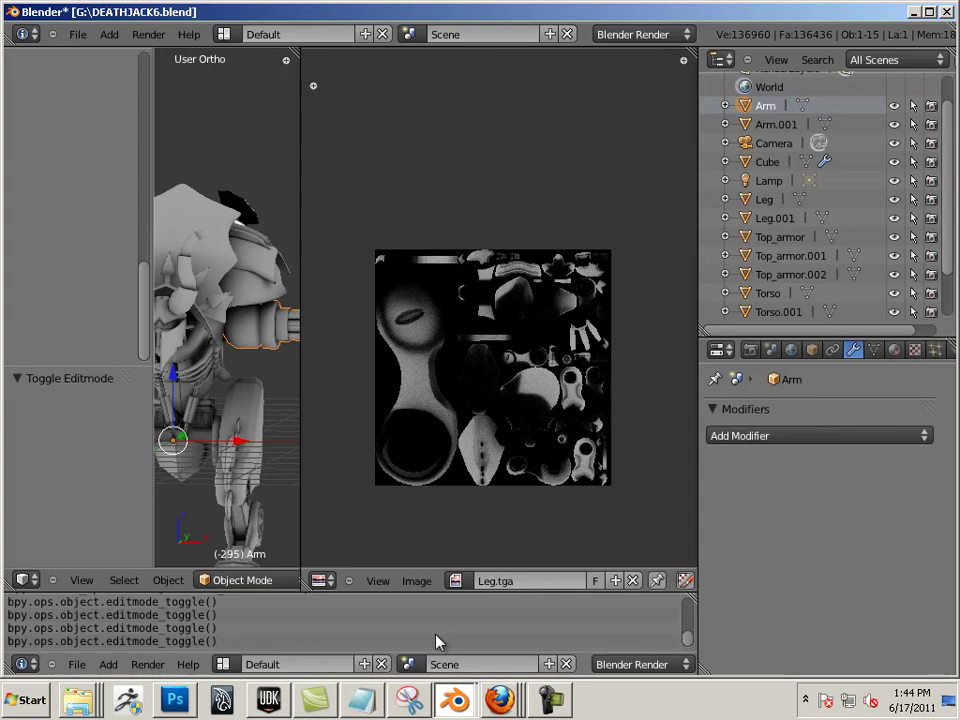
{"action": "left_click", "coordinate": [76, 34]}
{"action": "left_click", "coordinate": [95, 72]}
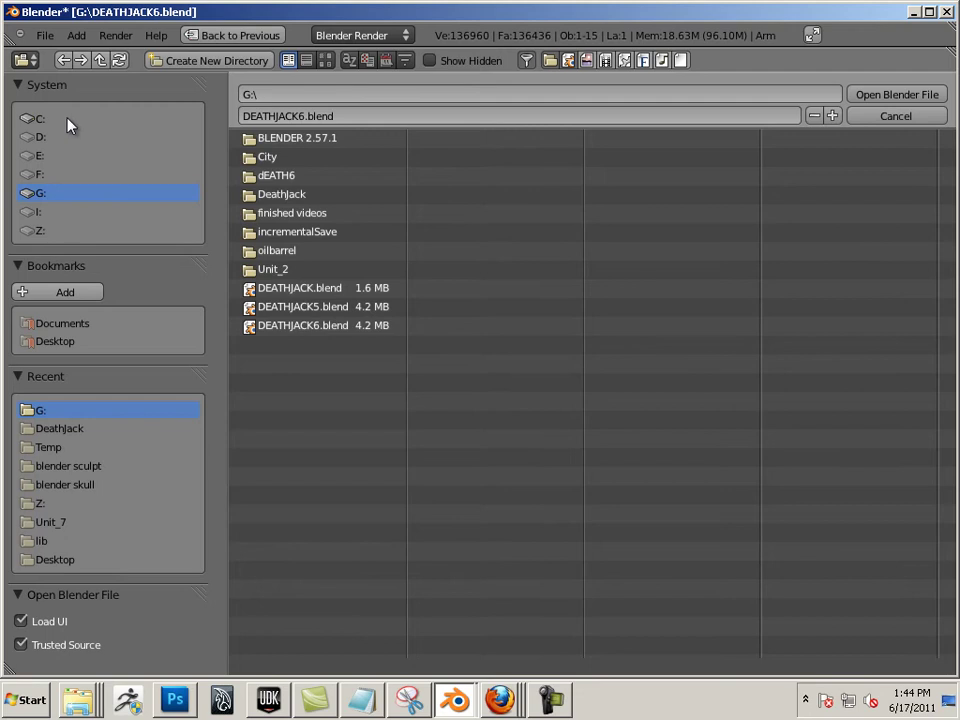
{"action": "left_click", "coordinate": [90, 485]}
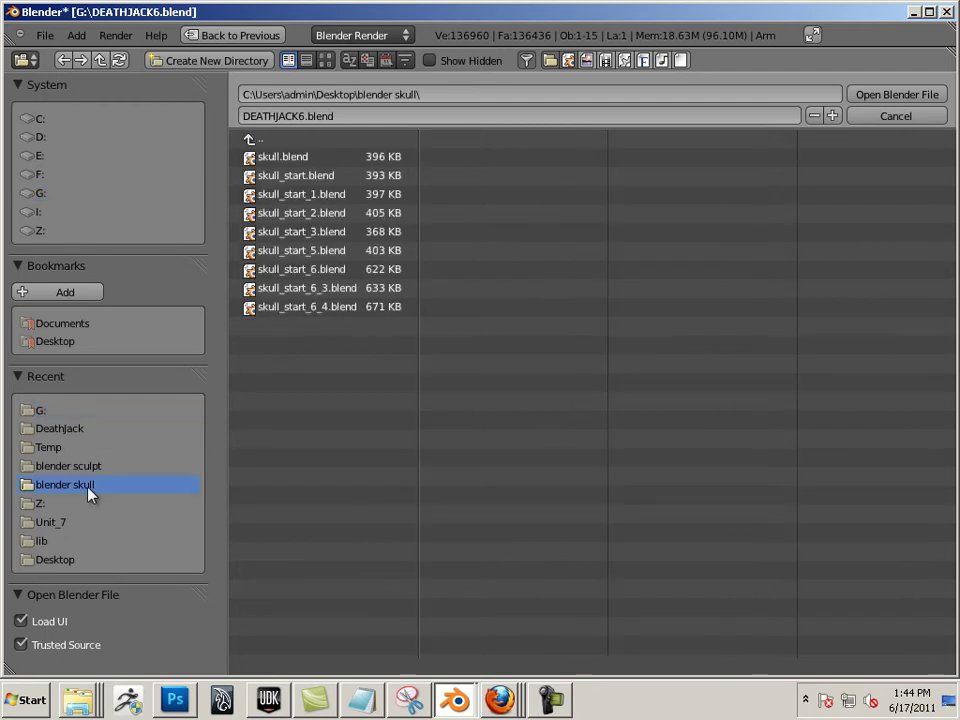
{"action": "double_click", "coordinate": [312, 307]}
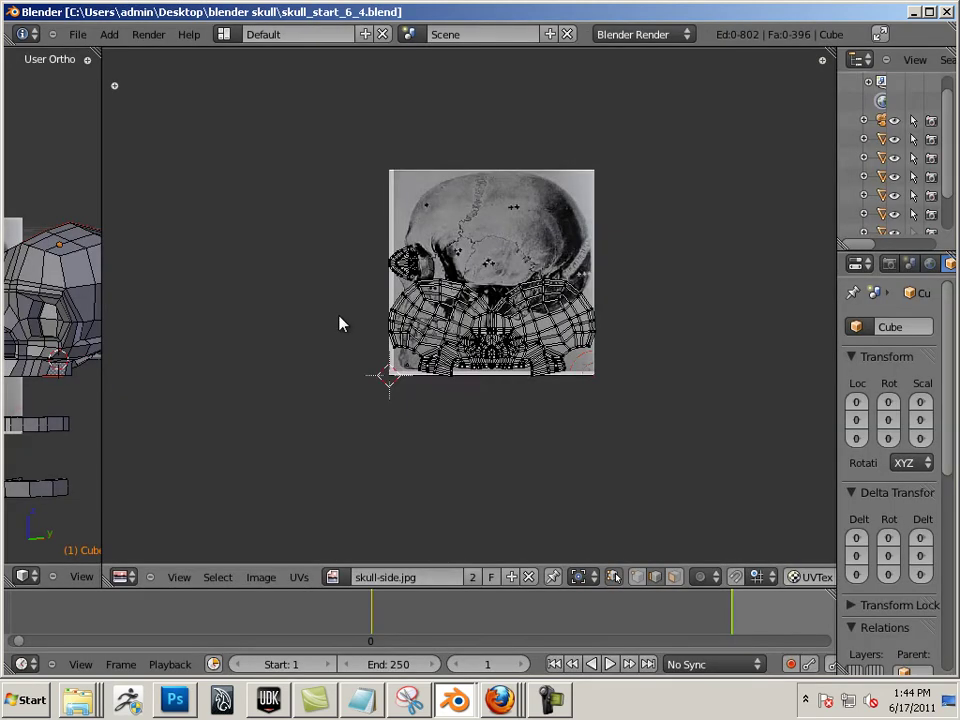
Step: Widen the left 3D view and move a skull-side vertex by X 0.04748, Y -0.003652
{"action": "scroll", "coordinate": [462, 348], "scroll_direction": "up", "scroll_amount": 2}
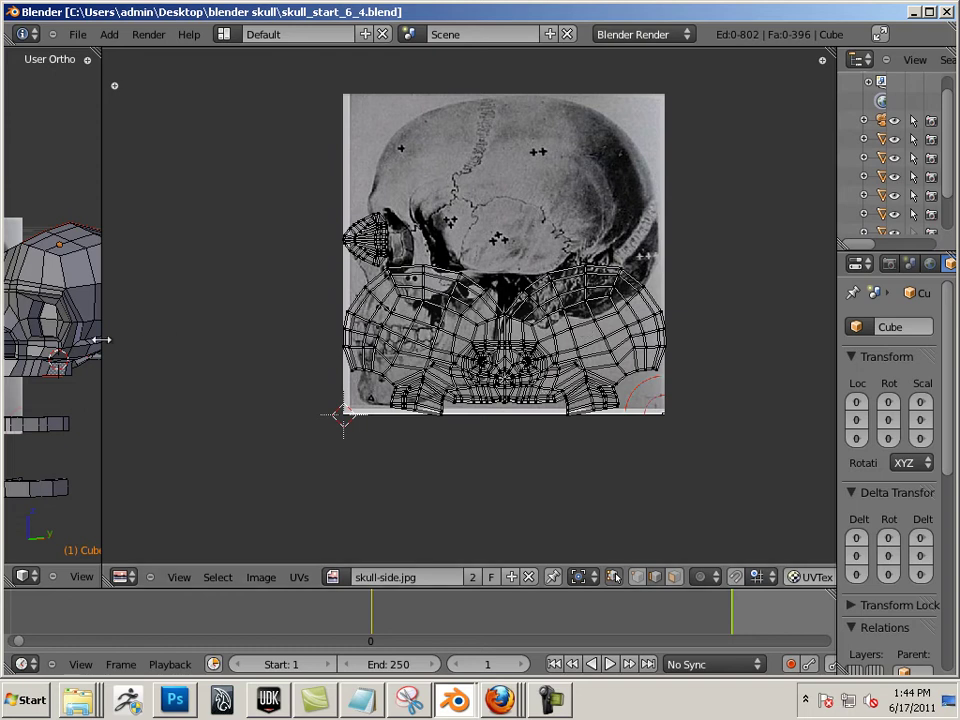
{"action": "left_click_drag", "start_coordinate": [100, 340], "coordinate": [441, 421]}
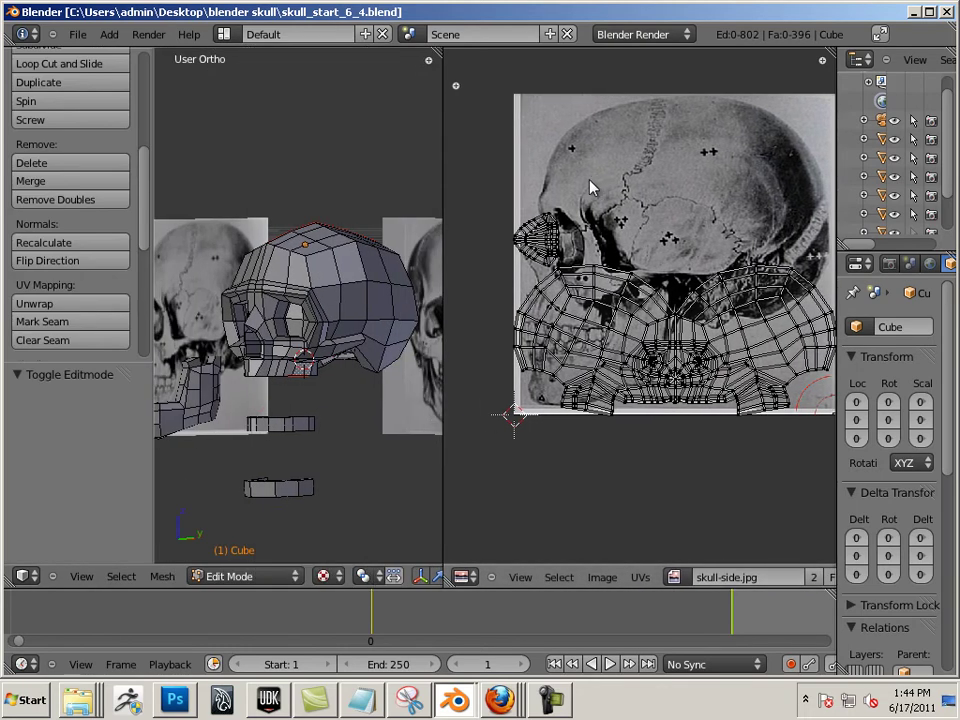
{"action": "scroll", "coordinate": [590, 187], "scroll_direction": "down", "scroll_amount": 1}
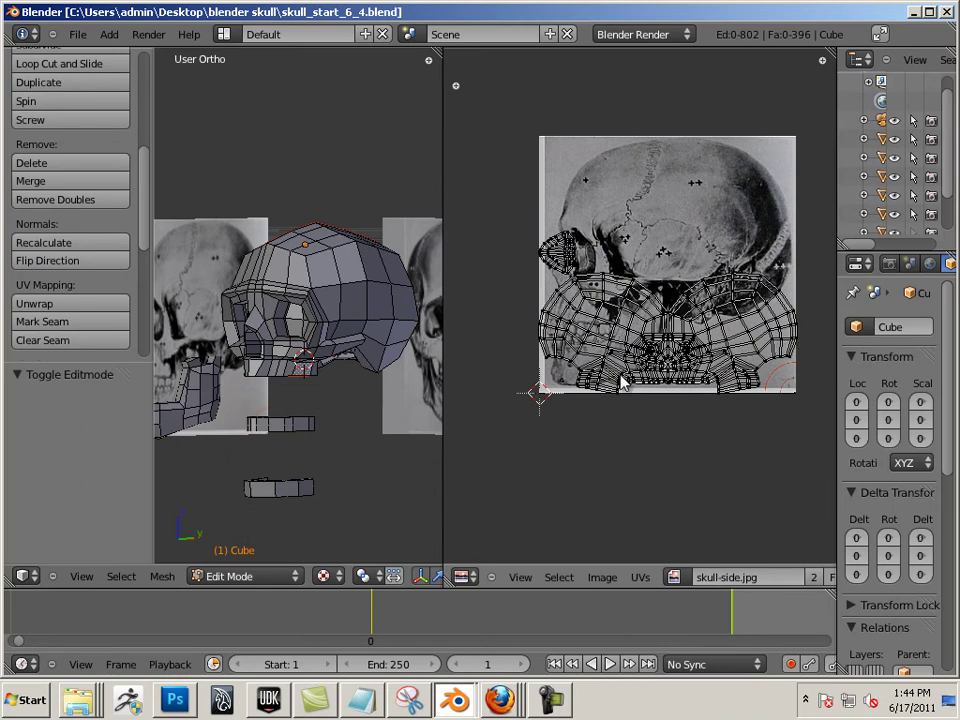
{"action": "right_click", "coordinate": [439, 317]}
{"action": "key", "text": "g"}
{"action": "left_click", "coordinate": [454, 328]}
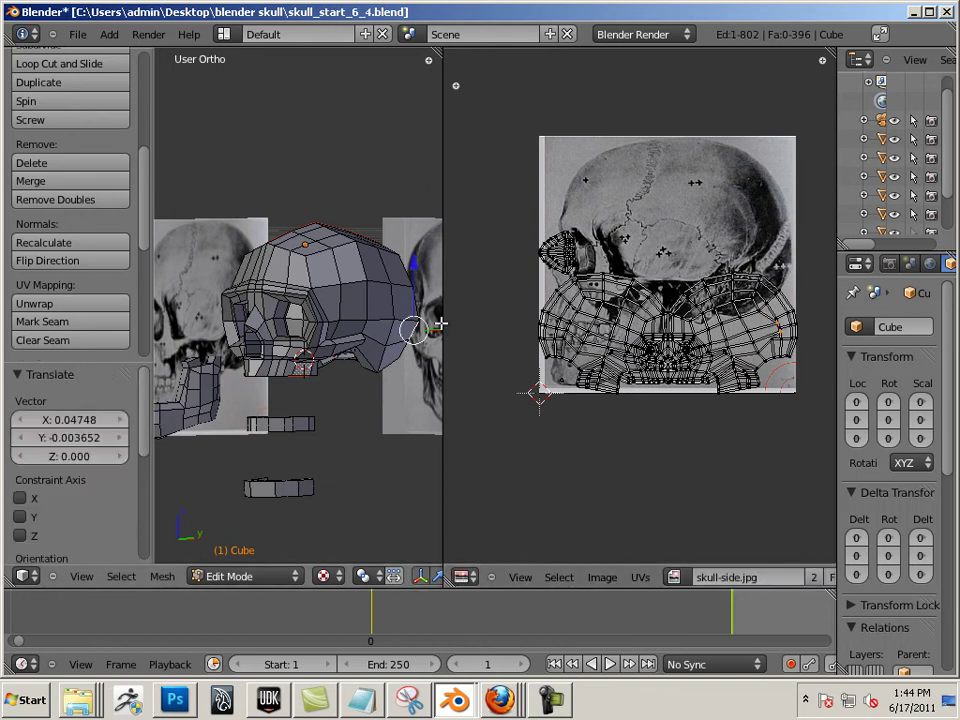
Step: Widen the 3D view beside the UV layout and select another skull vertex
{"action": "left_click_drag", "start_coordinate": [446, 323], "coordinate": [552, 343]}
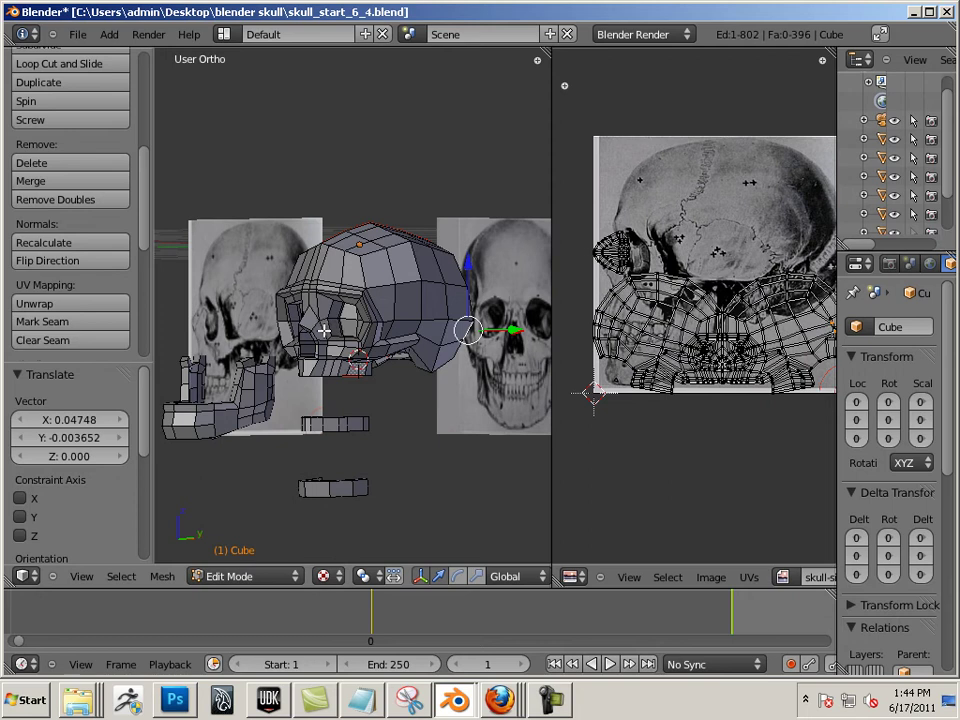
{"action": "right_click", "coordinate": [343, 375]}
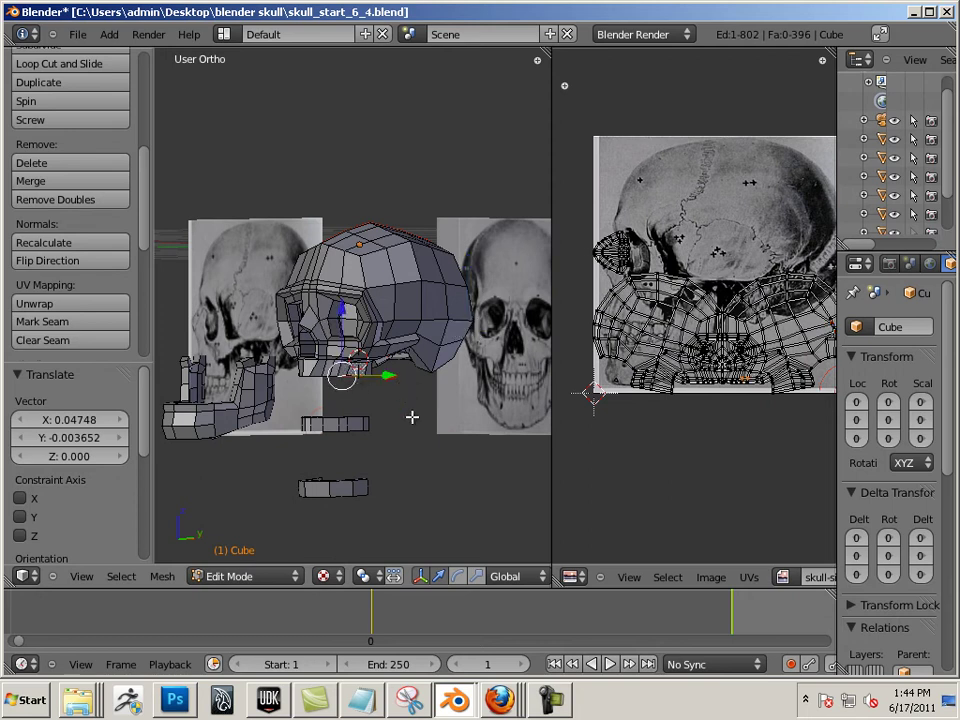
{"action": "left_click", "coordinate": [77, 34]}
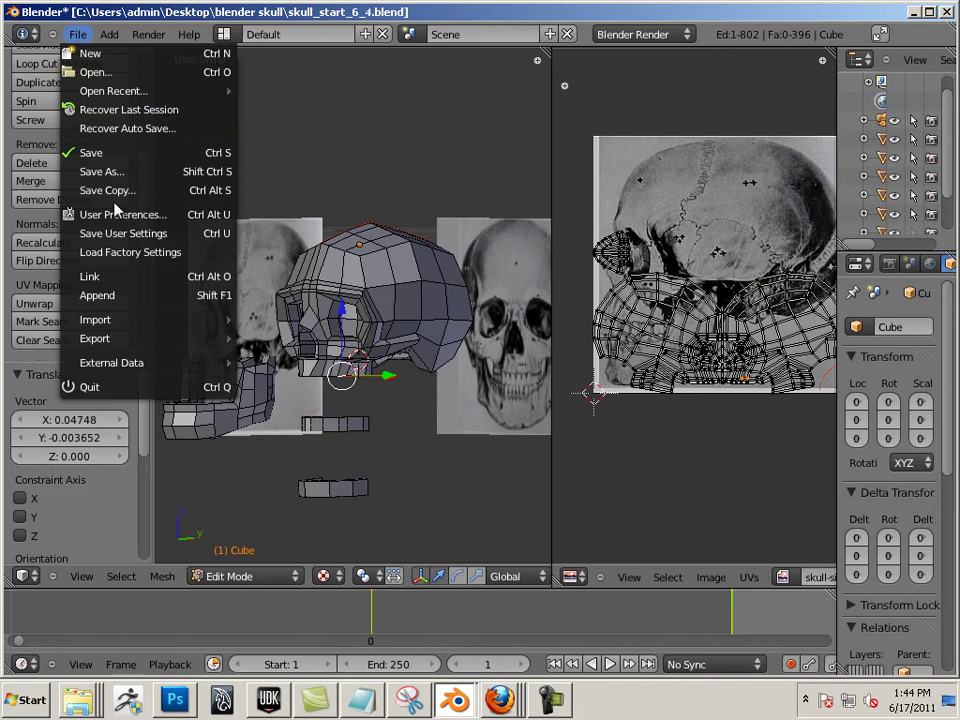
Step: Set the Input keymap preset to Maya in User Preferences, then close the preferences window
{"action": "left_click", "coordinate": [120, 214]}
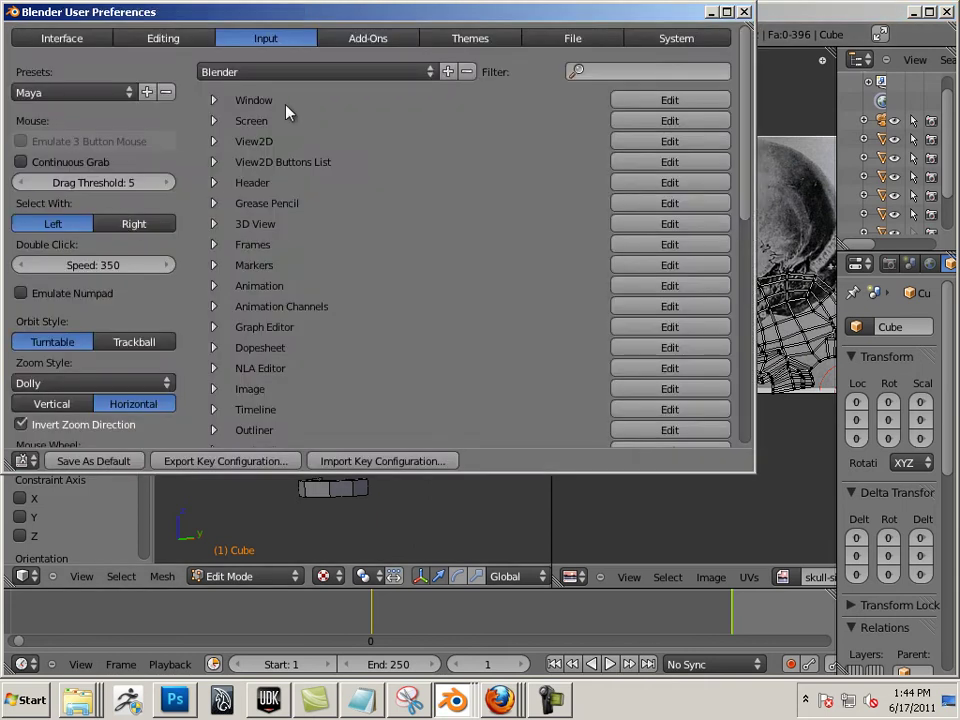
{"action": "left_click", "coordinate": [279, 72]}
{"action": "left_click", "coordinate": [255, 109]}
{"action": "left_click", "coordinate": [744, 12]}
{"action": "scroll", "coordinate": [320, 408], "scroll_direction": "up", "scroll_amount": 3}
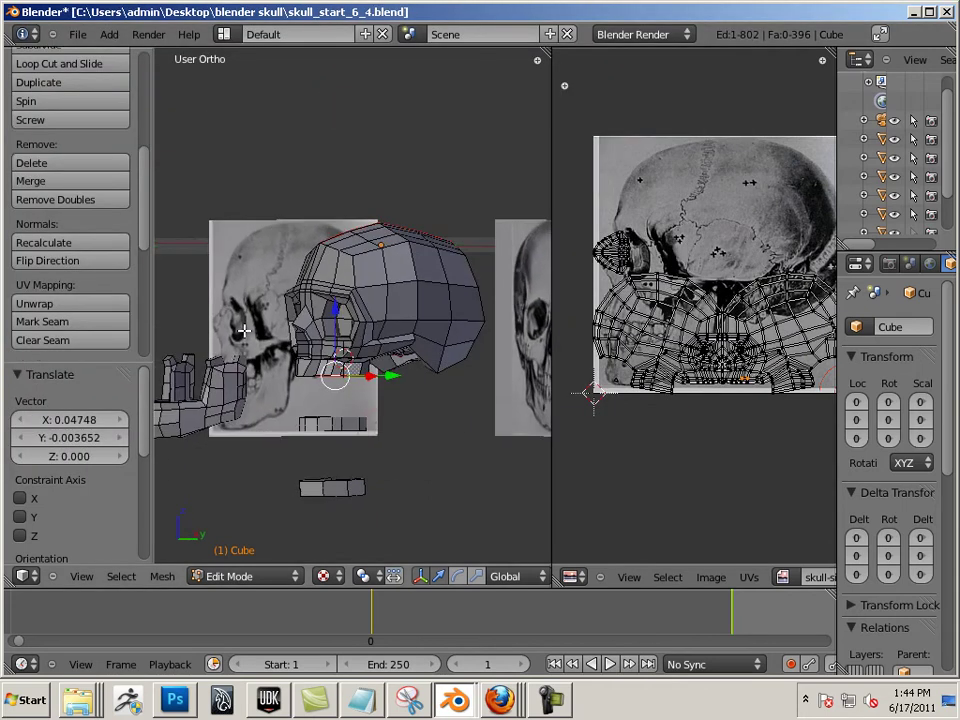
{"action": "scroll", "coordinate": [349, 300], "scroll_direction": "up", "scroll_amount": 5}
Step: Back in Object Mode, set the upper tooth-ring piece's Z location to 0
{"action": "key", "text": "a"}
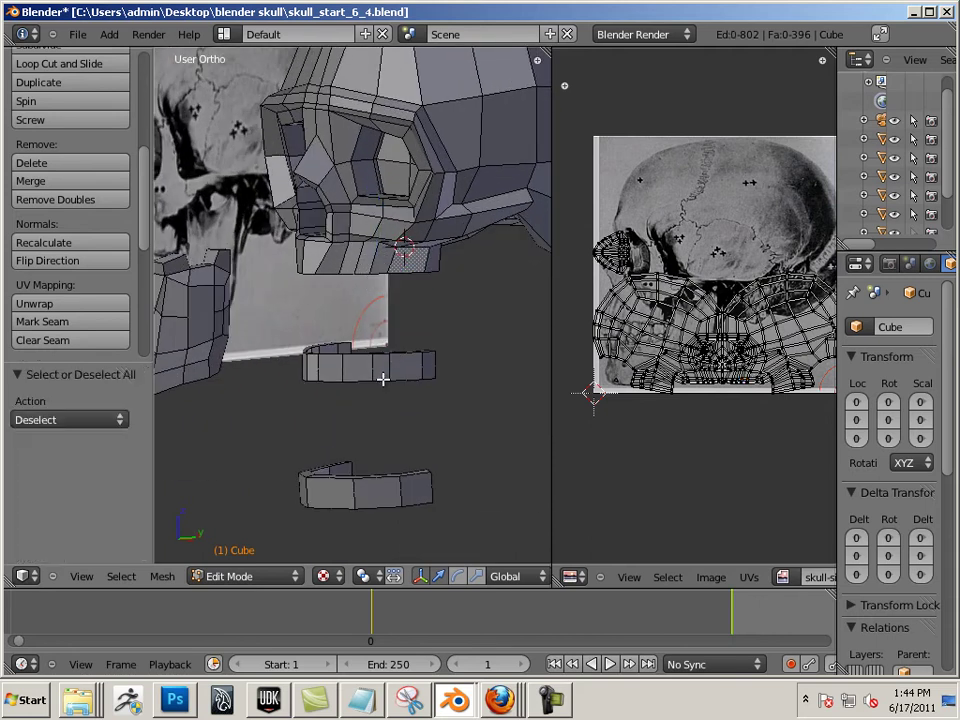
{"action": "key", "text": "Tab"}
{"action": "left_click", "coordinate": [378, 376]}
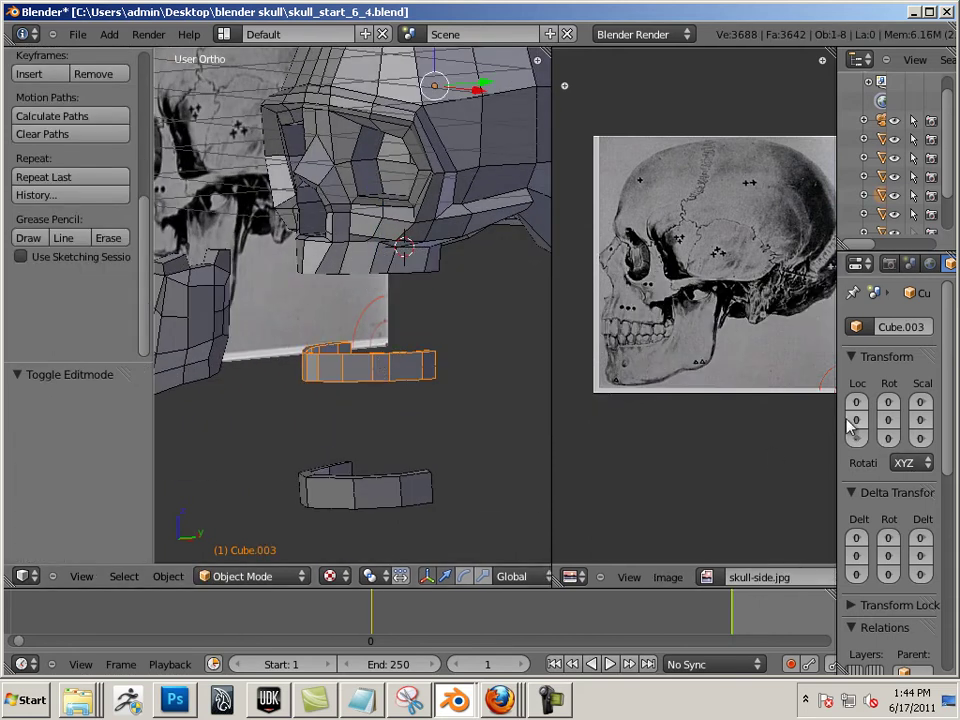
{"action": "left_click_drag", "start_coordinate": [842, 425], "coordinate": [583, 400]}
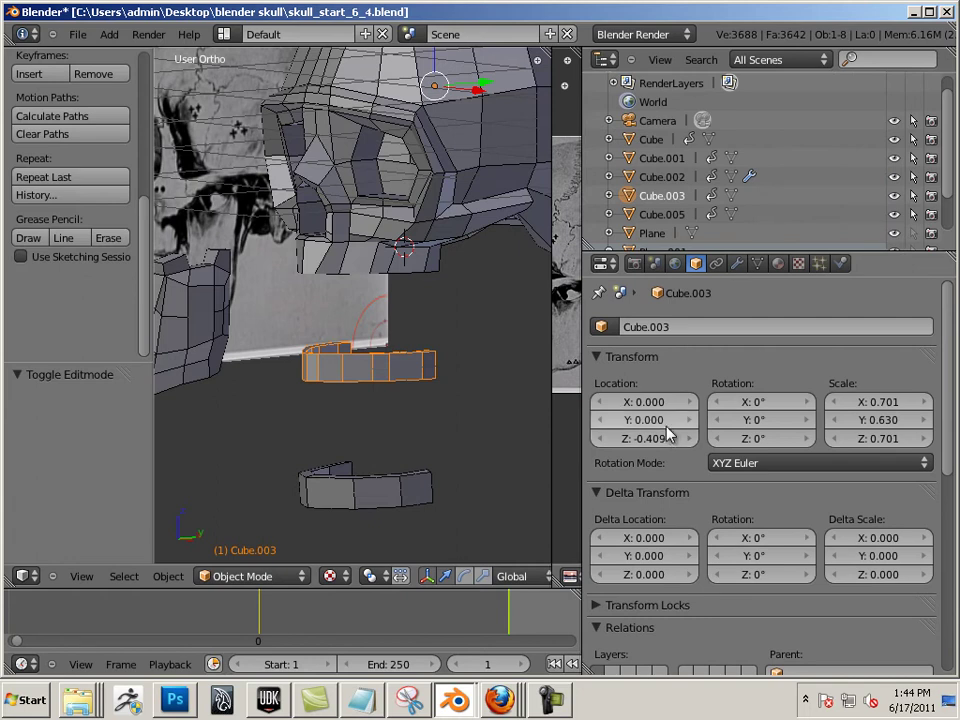
{"action": "scroll", "coordinate": [668, 446], "scroll_direction": "up", "scroll_amount": 3, "text": "ctrl"}
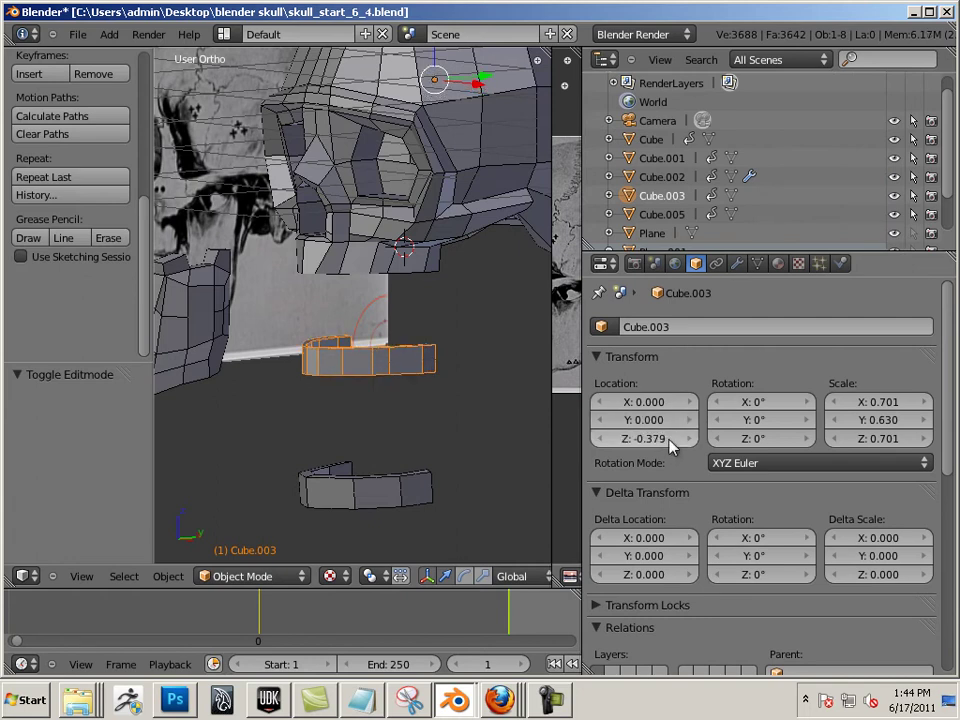
{"action": "left_click", "coordinate": [633, 438]}
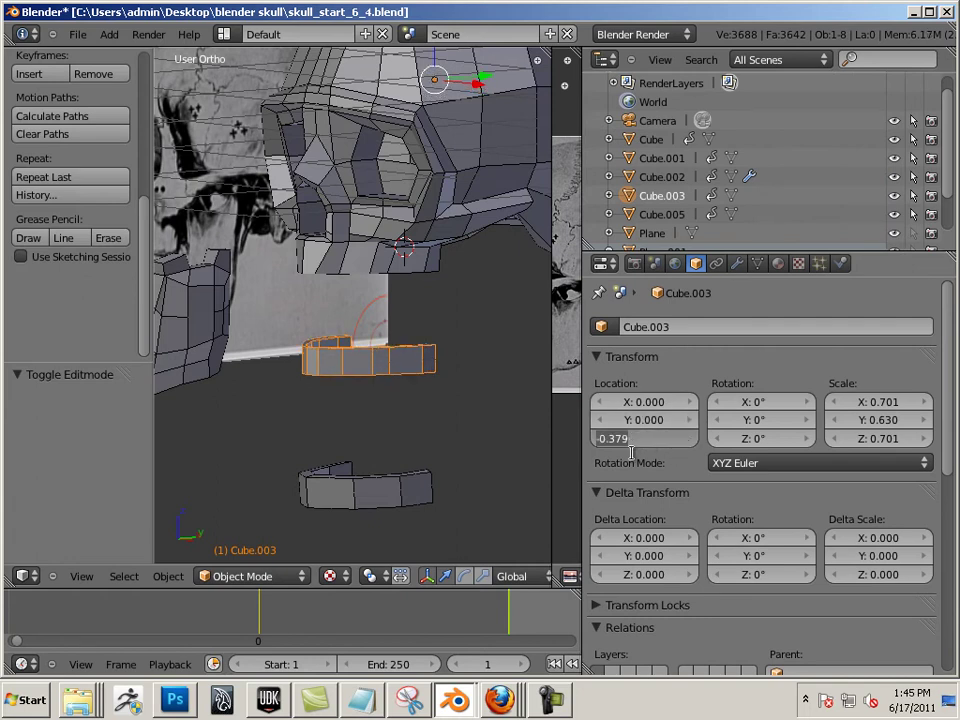
{"action": "type", "text": "0"}
{"action": "key", "text": "Return"}
Step: Set the lower tooth-ring piece's Z location to 0
{"action": "right_click", "coordinate": [381, 510]}
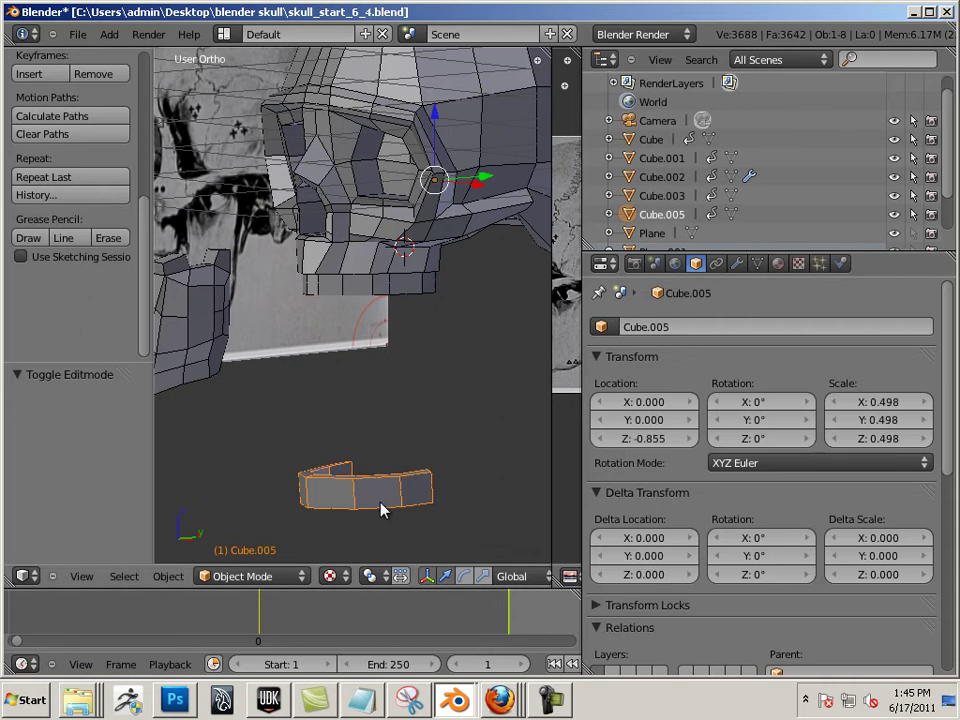
{"action": "left_click", "coordinate": [662, 439]}
{"action": "type", "text": "0"}
{"action": "key", "text": "Return"}
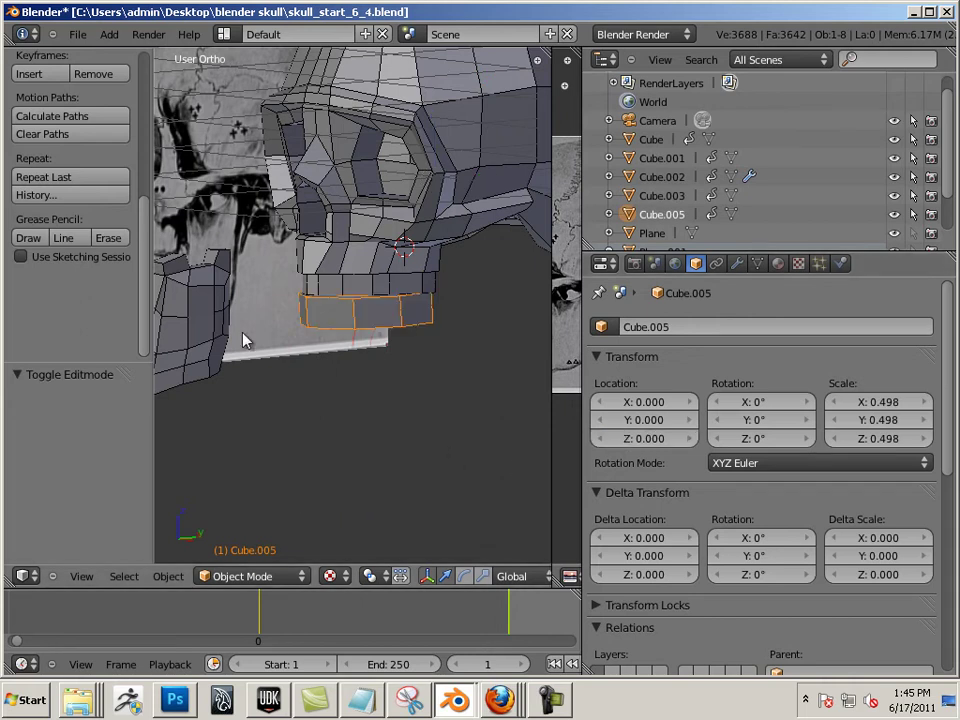
Step: Set the side jaw piece's Y location to 0
{"action": "right_click", "coordinate": [210, 330]}
{"action": "left_click", "coordinate": [640, 438]}
{"action": "key", "text": "Return"}
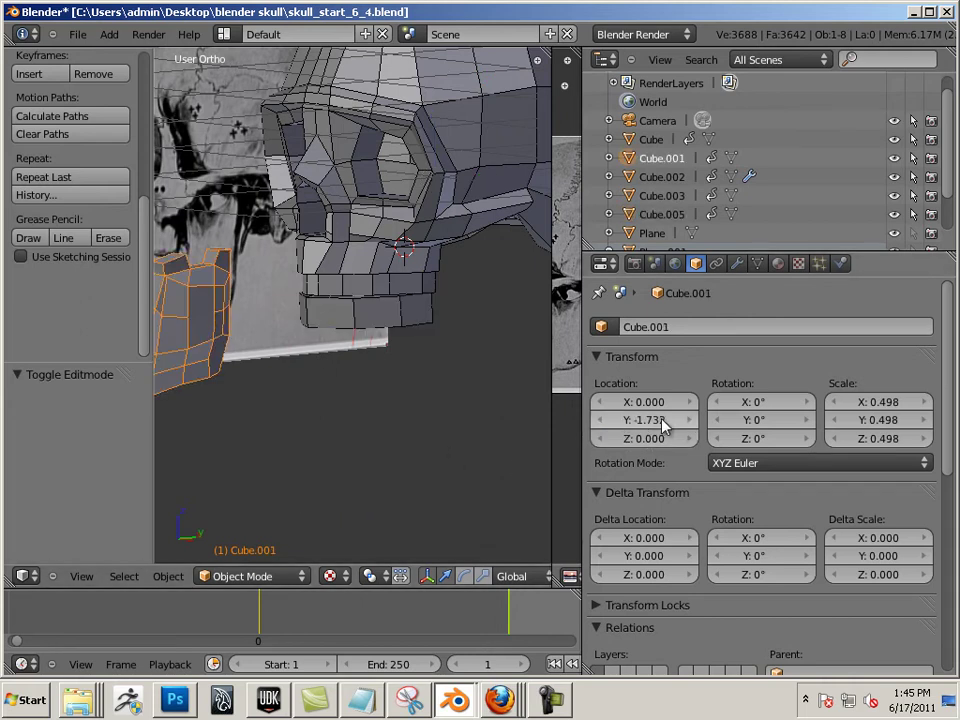
{"action": "left_click", "coordinate": [655, 420]}
{"action": "type", "text": "0"}
{"action": "key", "text": "Return"}
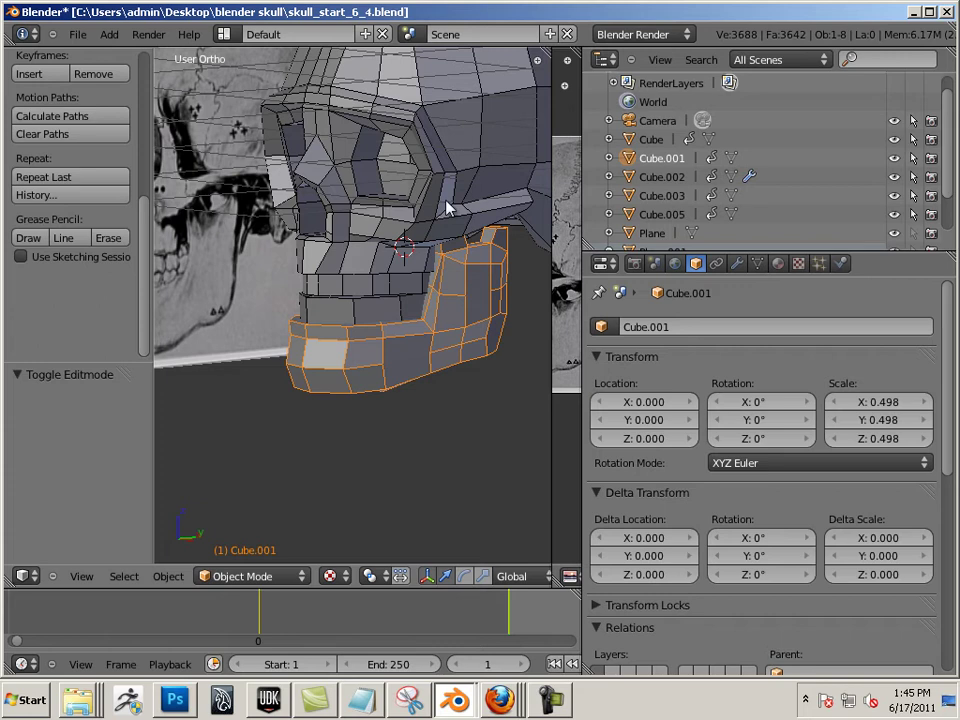
Step: Enlarge the skull view and clear the jaw piece's mesh selection, returning to Object Mode
{"action": "left_click_drag", "start_coordinate": [580, 385], "coordinate": [845, 385]}
{"action": "left_click_drag", "start_coordinate": [553, 378], "coordinate": [720, 390]}
{"action": "middle_click_drag", "start_coordinate": [626, 426], "coordinate": [562, 478]}
{"action": "scroll", "coordinate": [630, 452], "scroll_direction": "up", "scroll_amount": 5}
{"action": "key", "text": "Tab"}
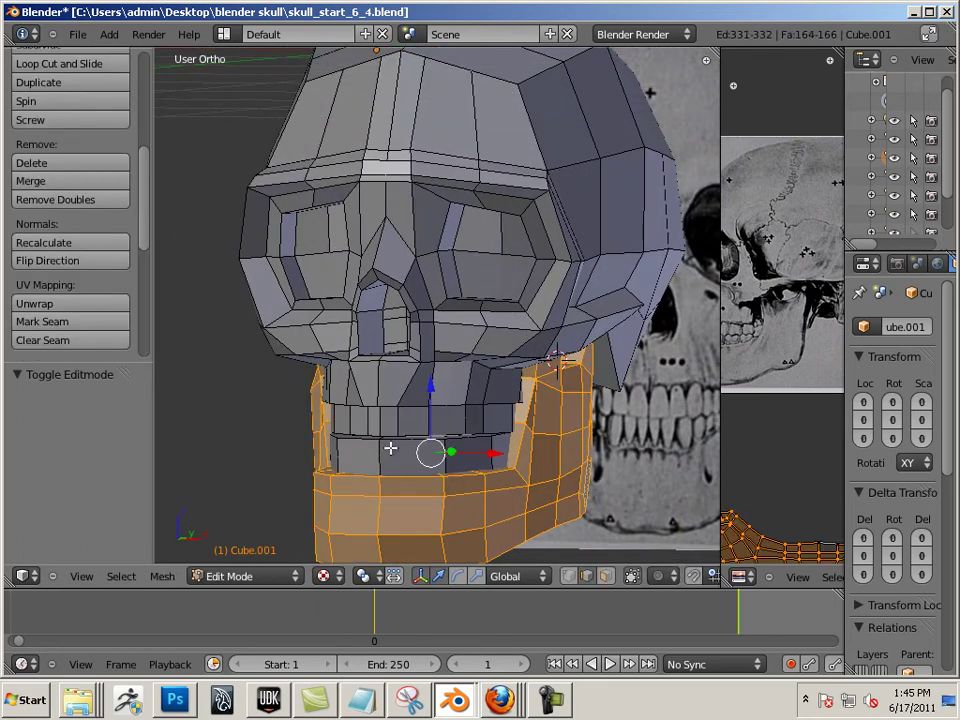
{"action": "key", "text": "a"}
{"action": "key", "text": "Tab"}
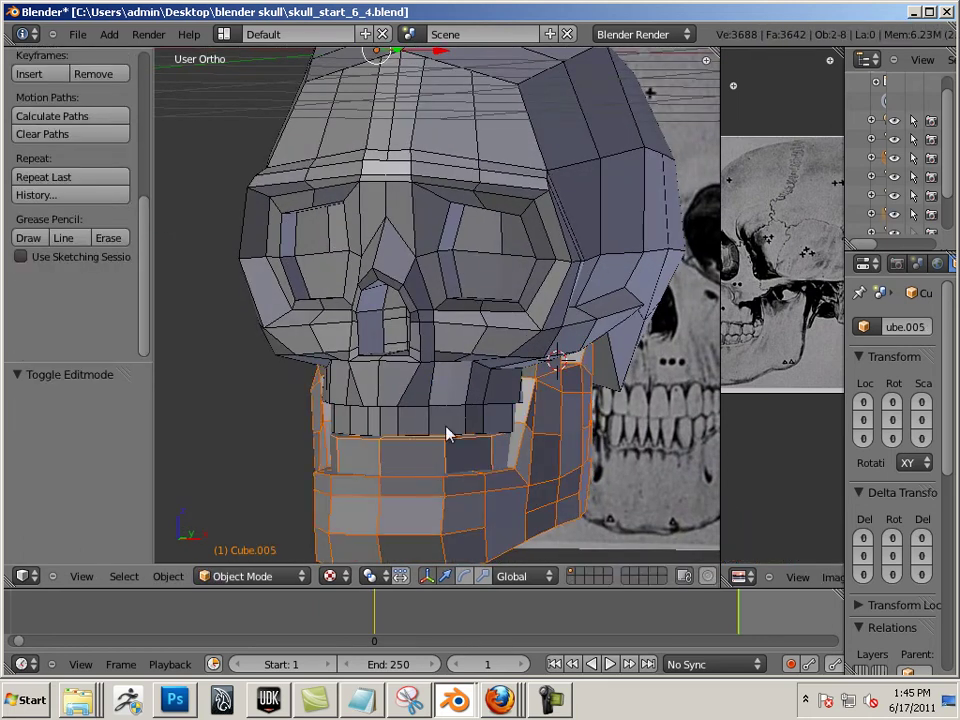
Step: Join the jaw and teeth pieces into the skull Cube object and enter Edit Mode to show its UVs
{"action": "right_click", "coordinate": [456, 403]}
{"action": "left_click", "coordinate": [168, 576]}
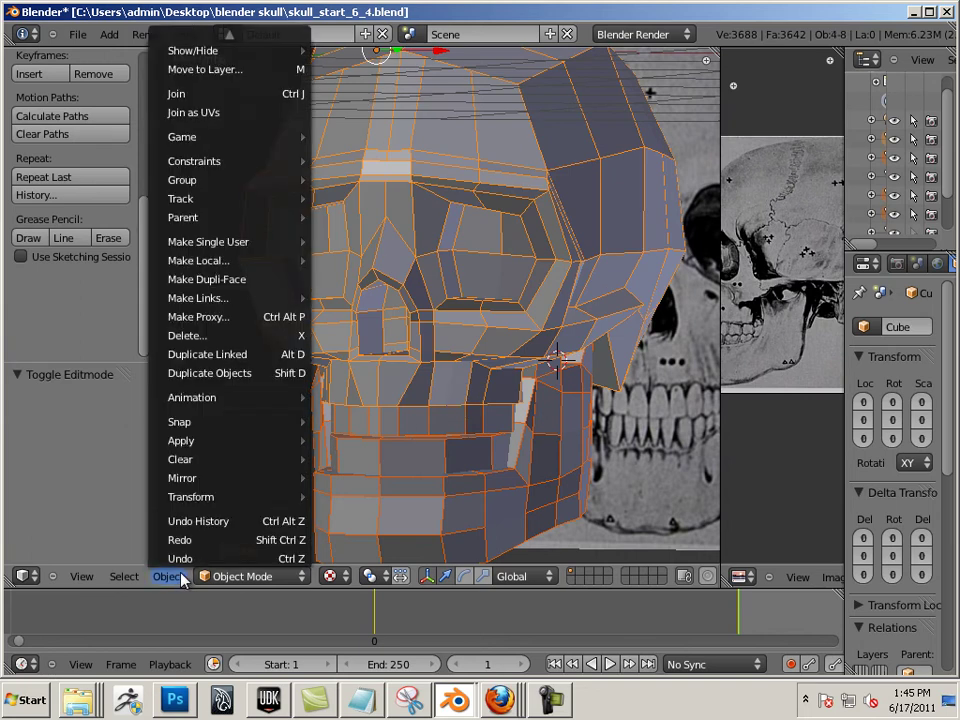
{"action": "left_click", "coordinate": [250, 95]}
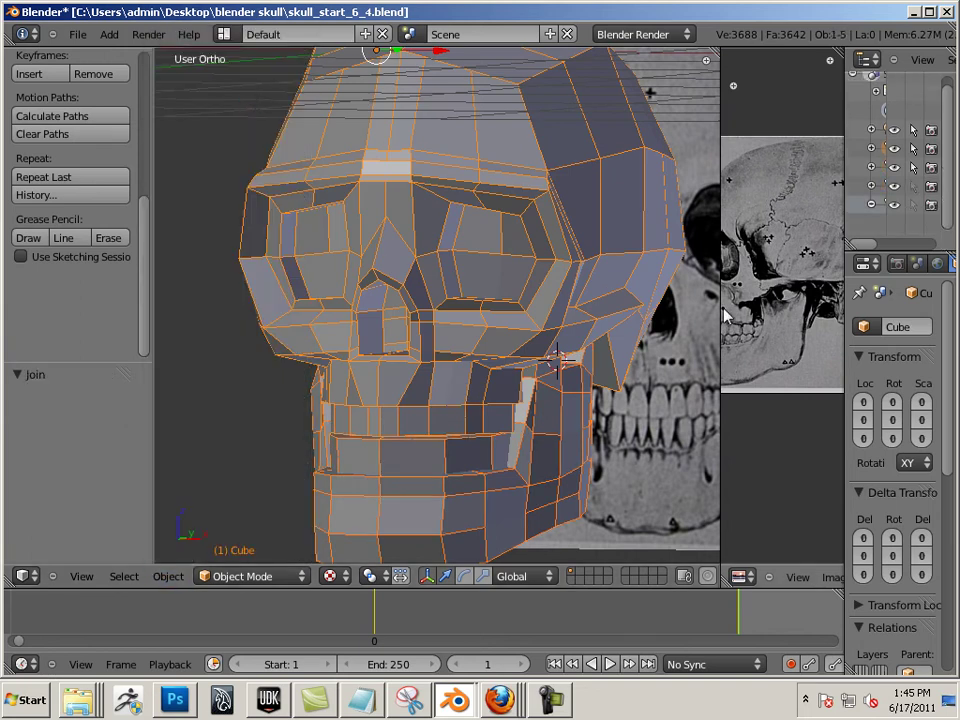
{"action": "left_click_drag", "start_coordinate": [720, 302], "coordinate": [495, 310]}
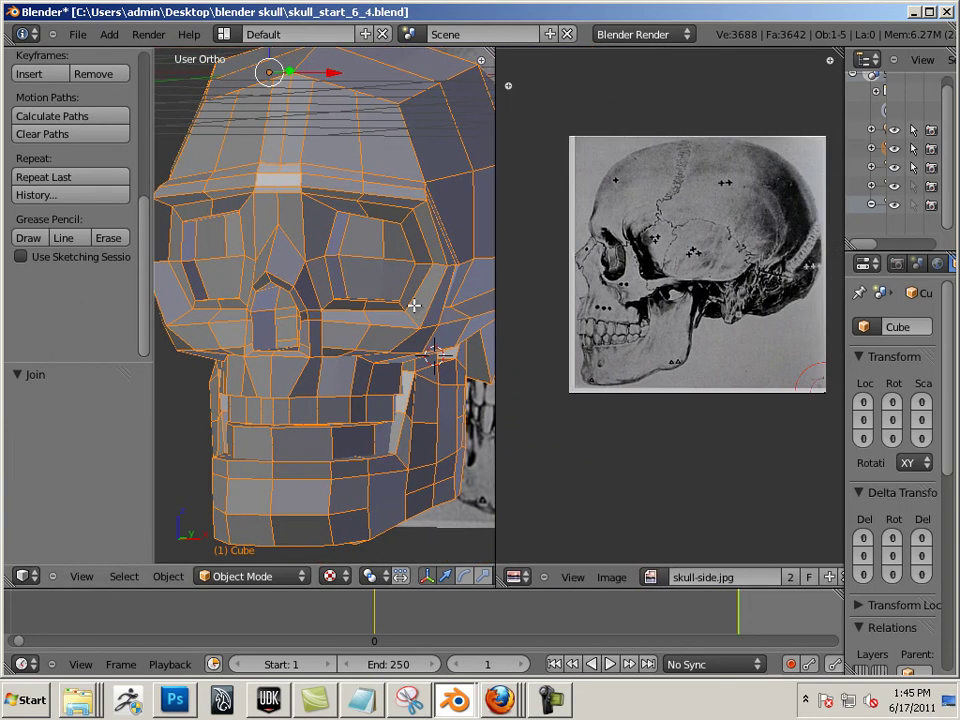
{"action": "key", "text": "Tab"}
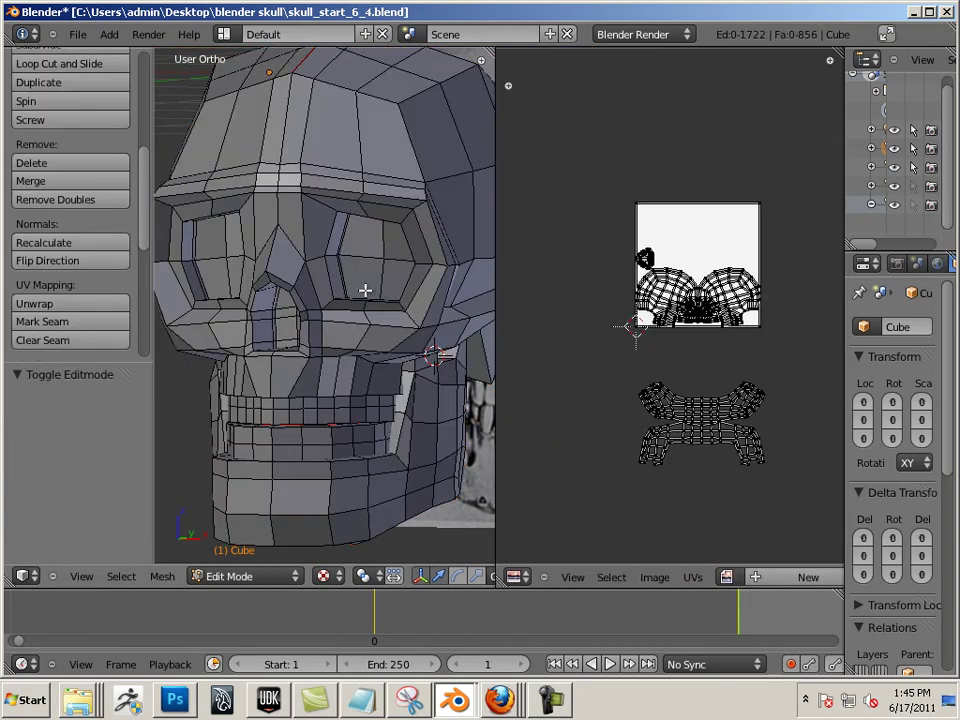
Step: Select the whole joined skull mesh, apply Unwrap, then deselect it in the UV editor
{"action": "key", "text": "a"}
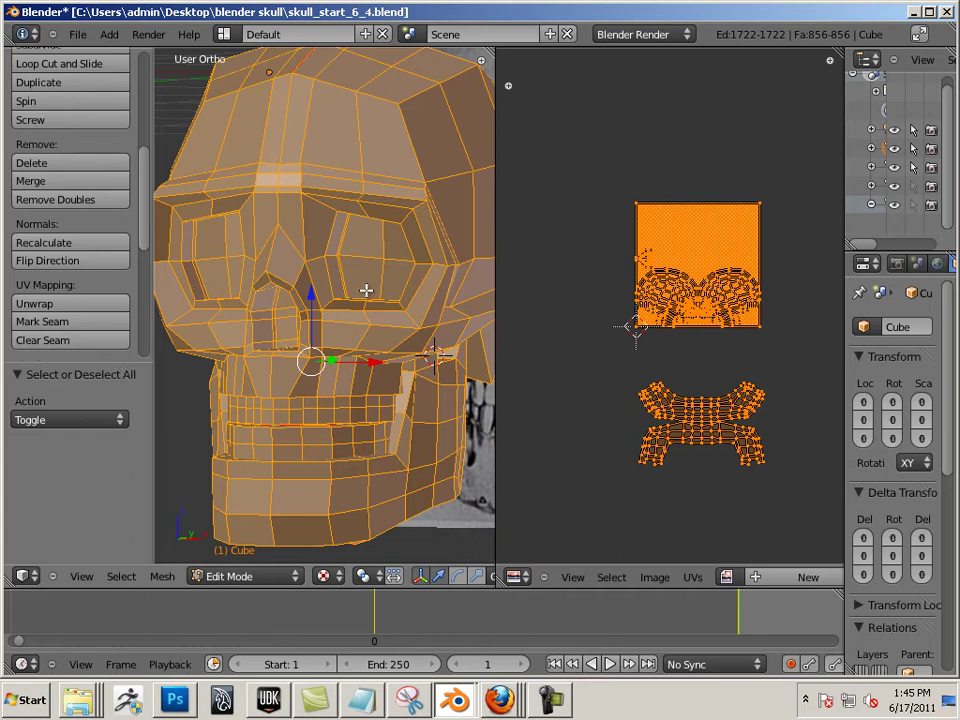
{"action": "key", "text": "u"}
{"action": "left_click", "coordinate": [352, 282]}
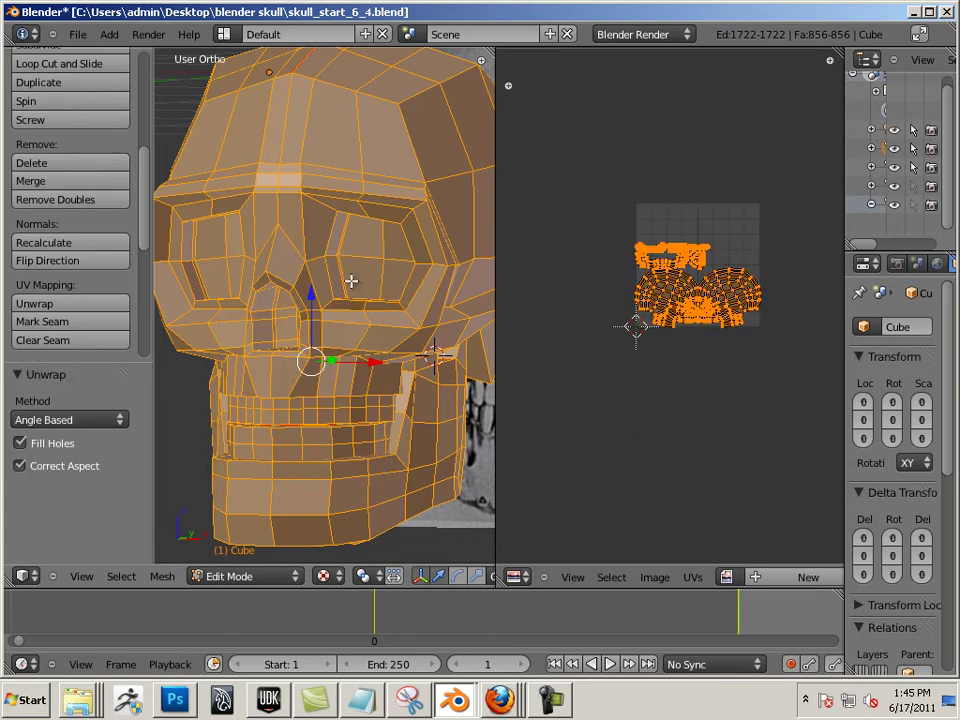
{"action": "left_click", "coordinate": [628, 358]}
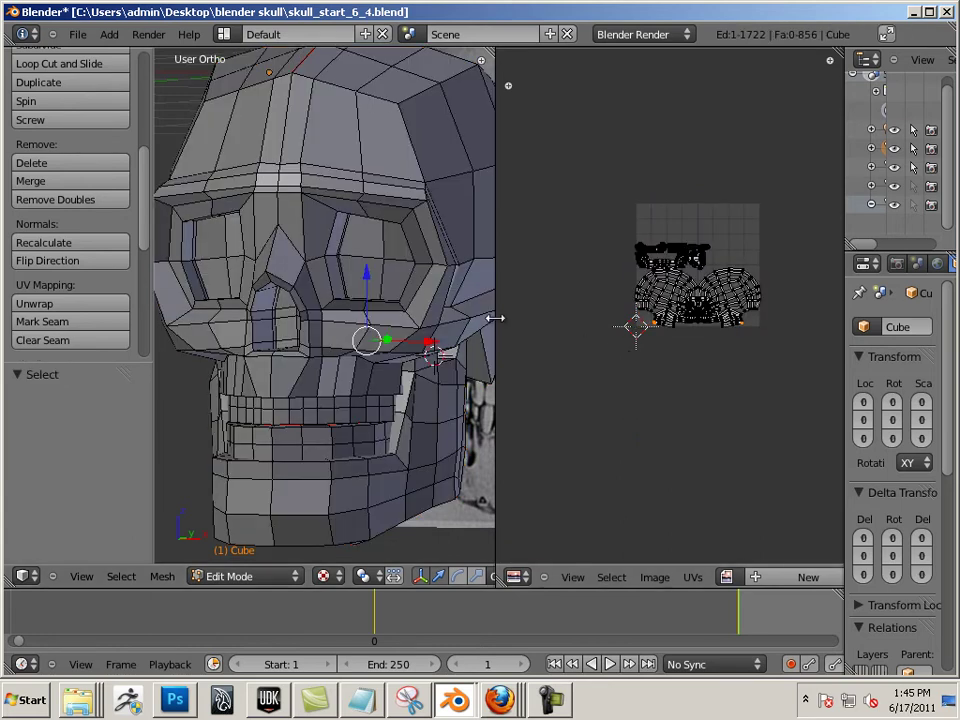
{"action": "left_click_drag", "start_coordinate": [494, 318], "coordinate": [477, 347]}
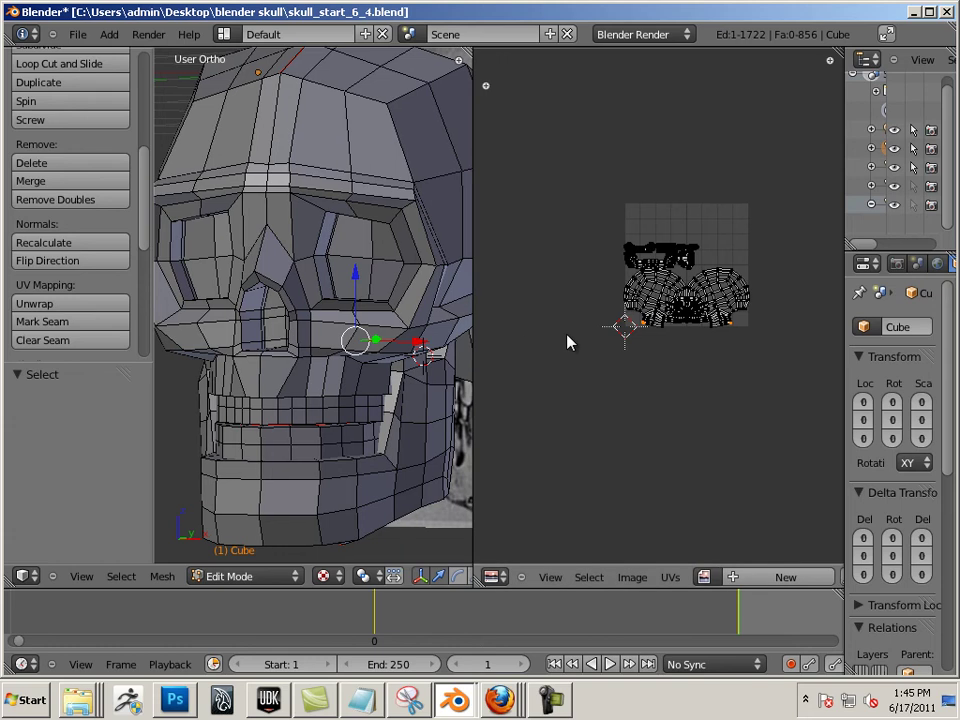
Step: Widen the UV editor leftward, frame the whole layout, and zoom around the skull's UV islands
{"action": "scroll", "coordinate": [566, 339], "scroll_direction": "up", "scroll_amount": 3}
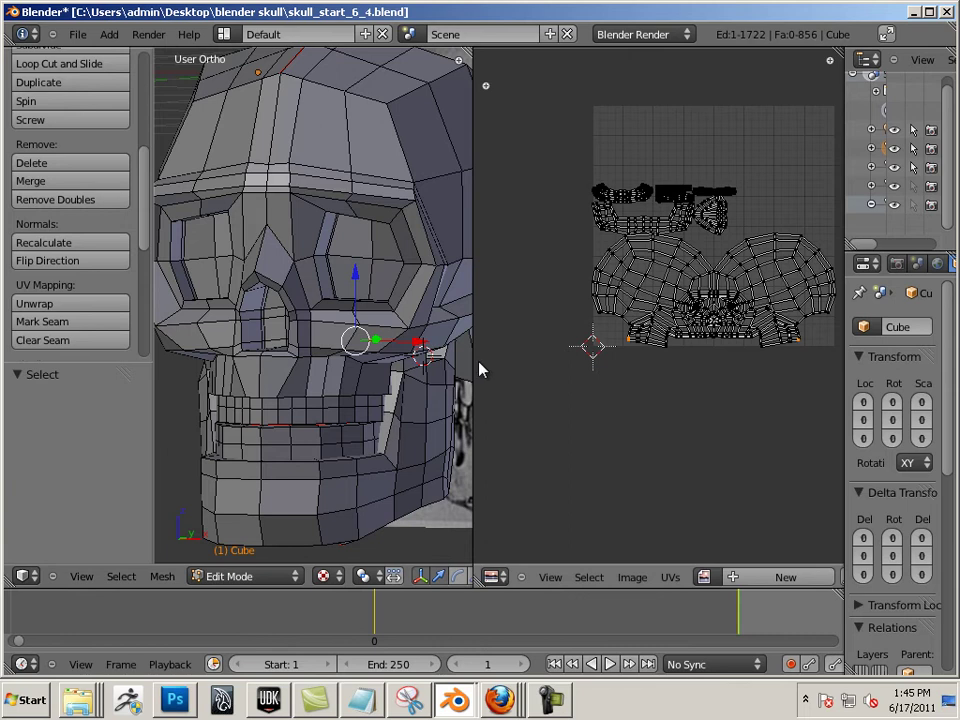
{"action": "left_click_drag", "start_coordinate": [476, 372], "coordinate": [275, 366]}
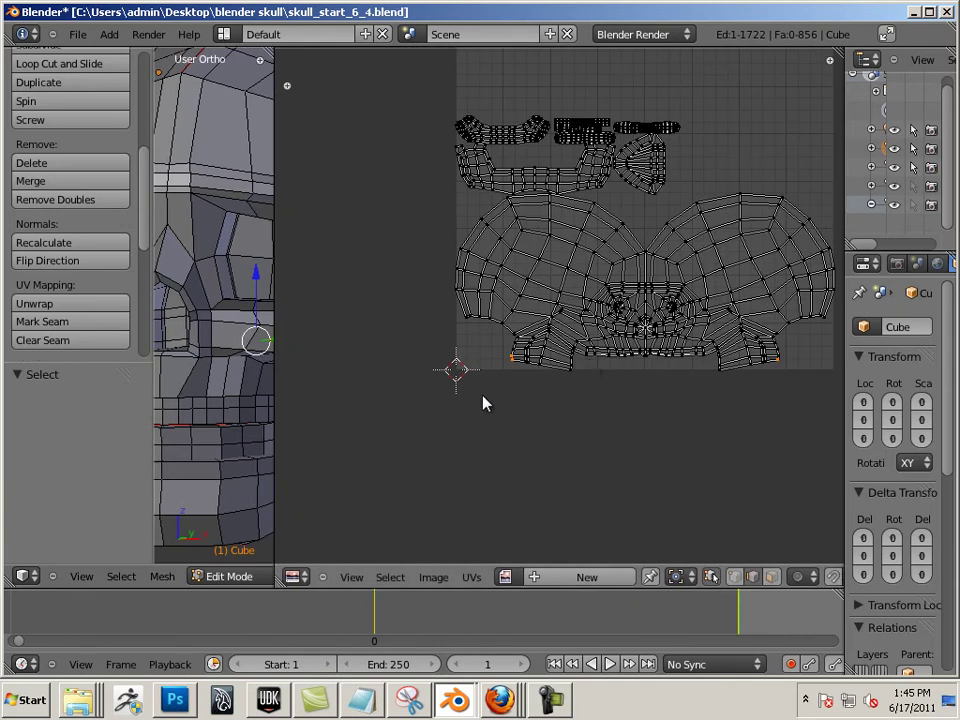
{"action": "scroll", "coordinate": [570, 390], "scroll_direction": "up", "scroll_amount": 1}
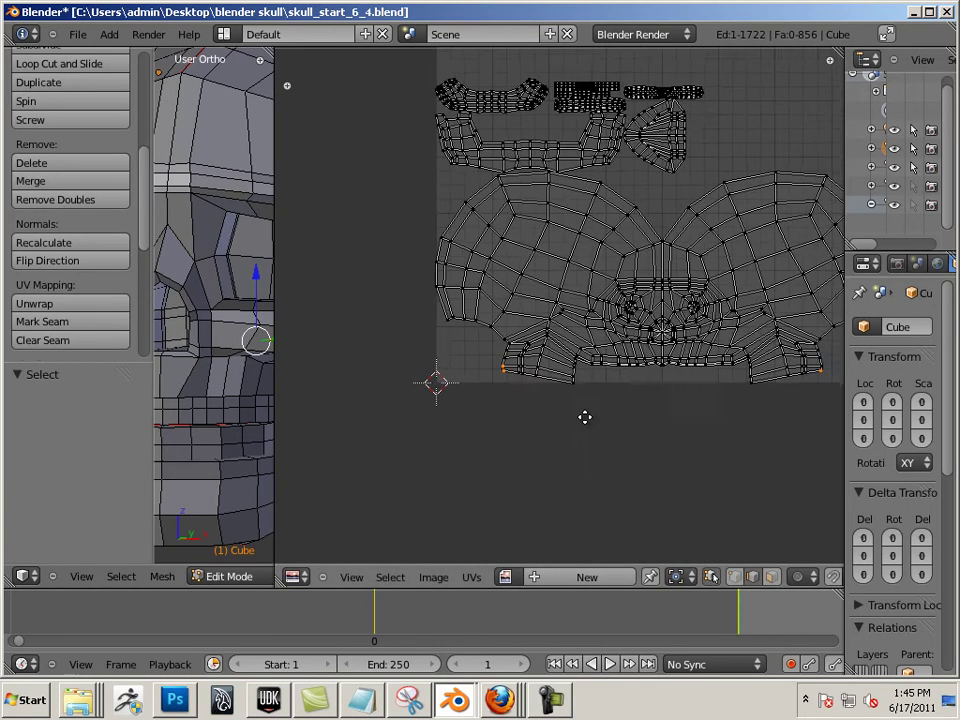
{"action": "key", "text": "KP_Decimal"}
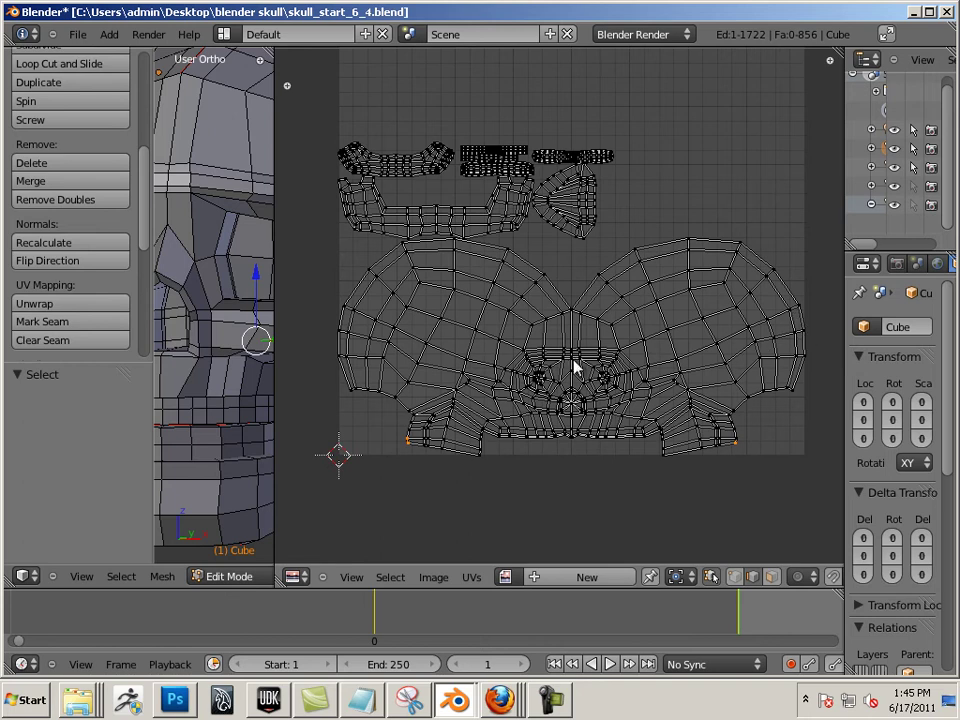
{"action": "scroll", "coordinate": [570, 369], "scroll_direction": "up", "scroll_amount": 1}
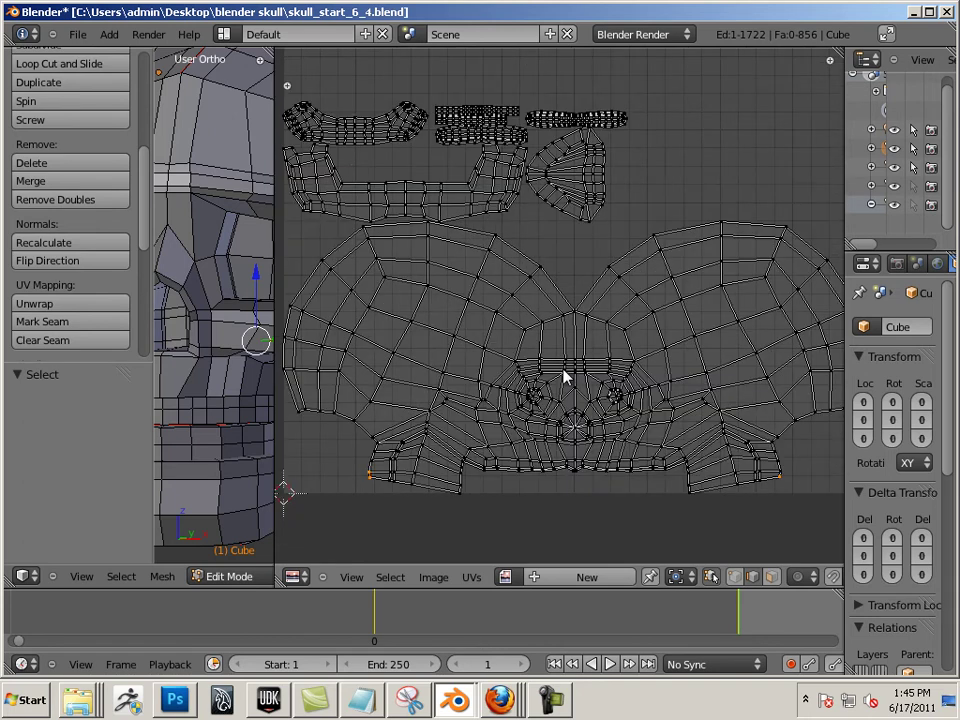
{"action": "scroll", "coordinate": [562, 378], "scroll_direction": "down", "scroll_amount": 1}
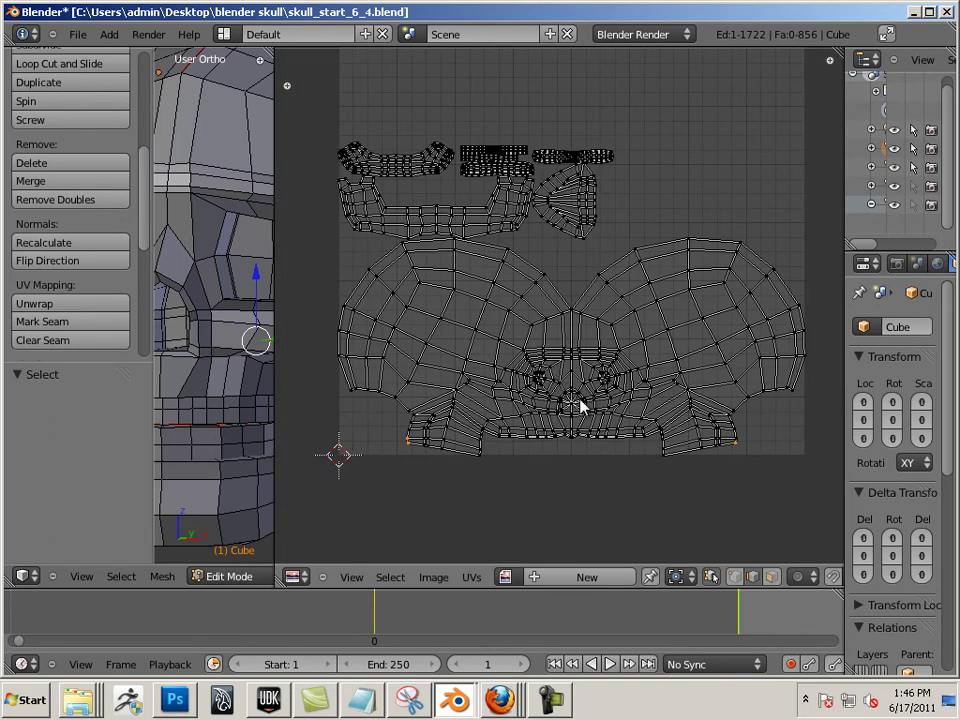
{"action": "scroll", "coordinate": [578, 392], "scroll_direction": "up", "scroll_amount": 1}
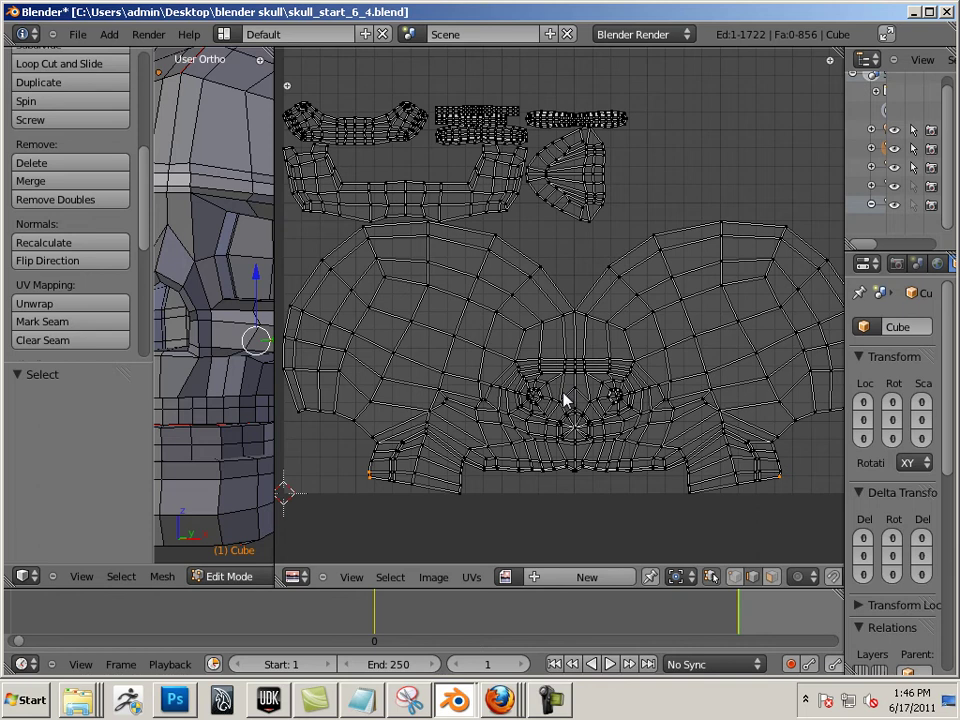
{"action": "scroll", "coordinate": [565, 400], "scroll_direction": "down", "scroll_amount": 1}
{"action": "scroll", "coordinate": [561, 399], "scroll_direction": "up", "scroll_amount": 1}
{"action": "scroll", "coordinate": [756, 356], "scroll_direction": "up", "scroll_amount": 2}
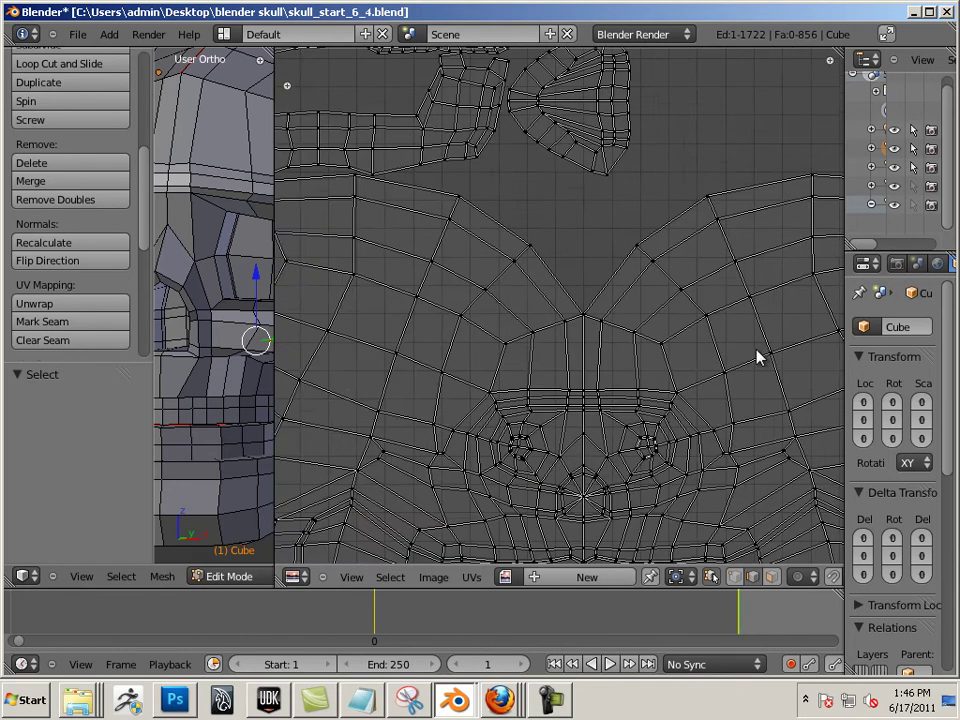
{"action": "scroll", "coordinate": [756, 356], "scroll_direction": "down", "scroll_amount": 2}
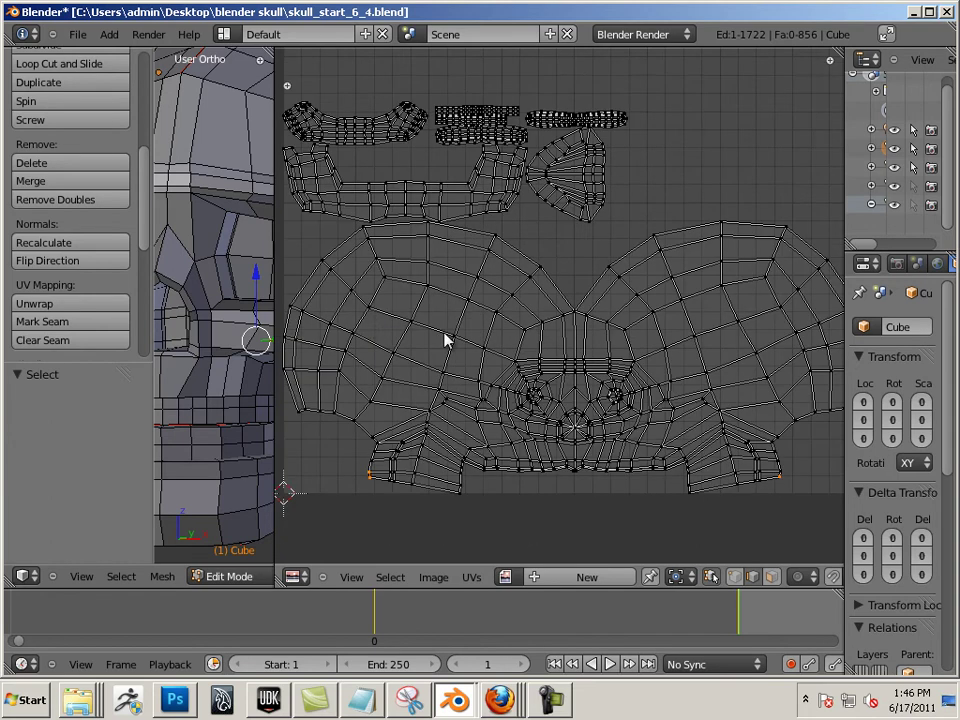
{"action": "scroll", "coordinate": [676, 305], "scroll_direction": "down", "scroll_amount": 2}
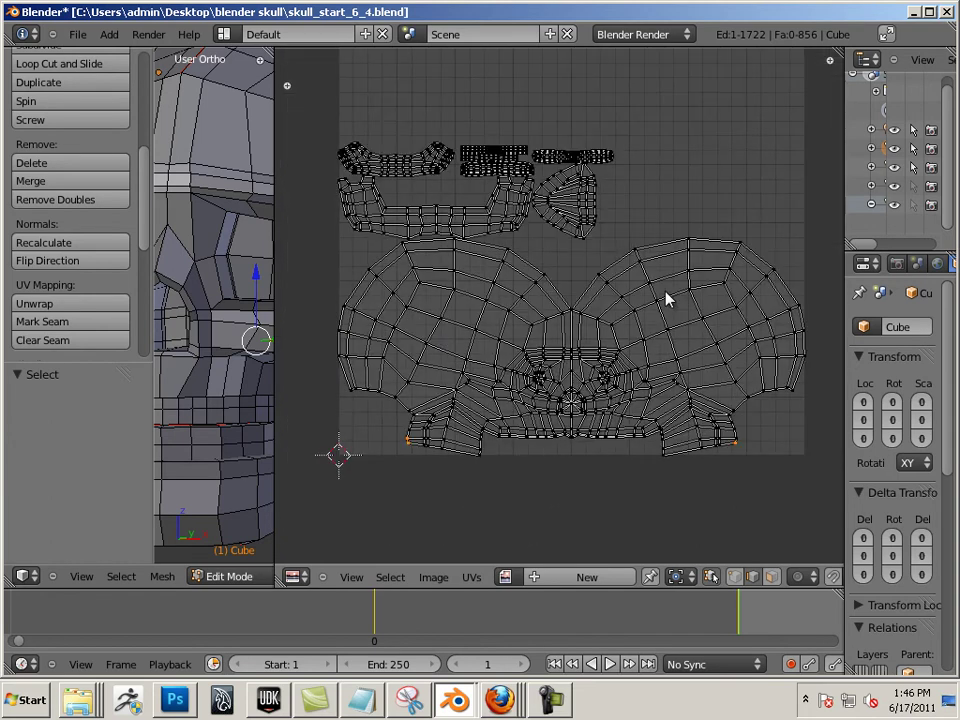
{"action": "right_click", "coordinate": [624, 251], "text": "alt"}
{"action": "right_click", "coordinate": [630, 240]}
{"action": "scroll", "coordinate": [639, 230], "scroll_direction": "up", "scroll_amount": 1}
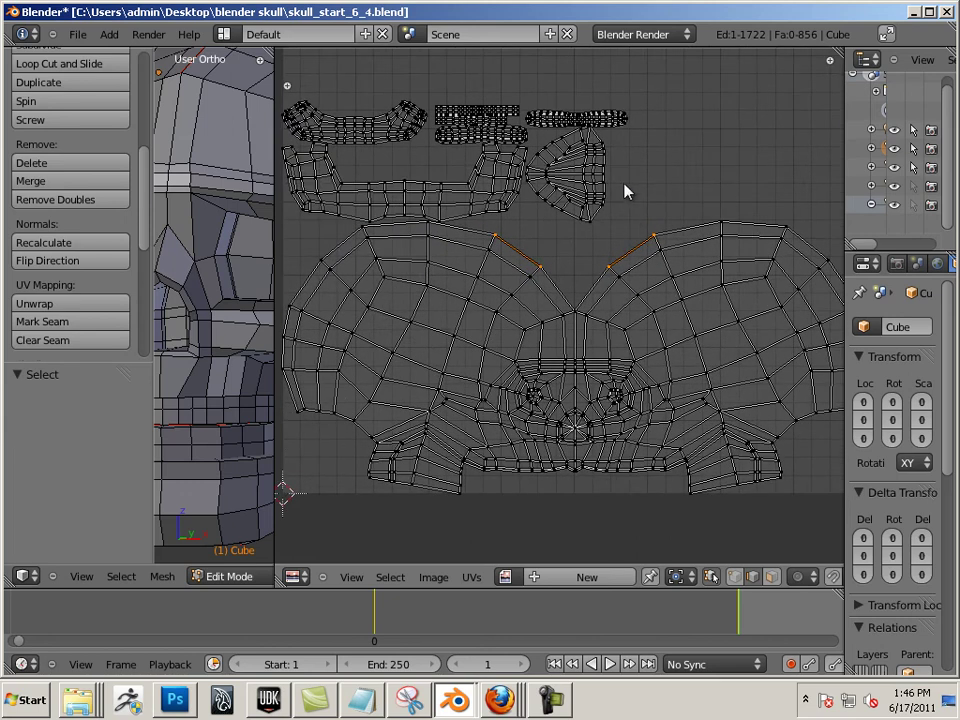
{"action": "scroll", "coordinate": [628, 225], "scroll_direction": "down", "scroll_amount": 3}
{"action": "scroll", "coordinate": [624, 205], "scroll_direction": "up", "scroll_amount": 1}
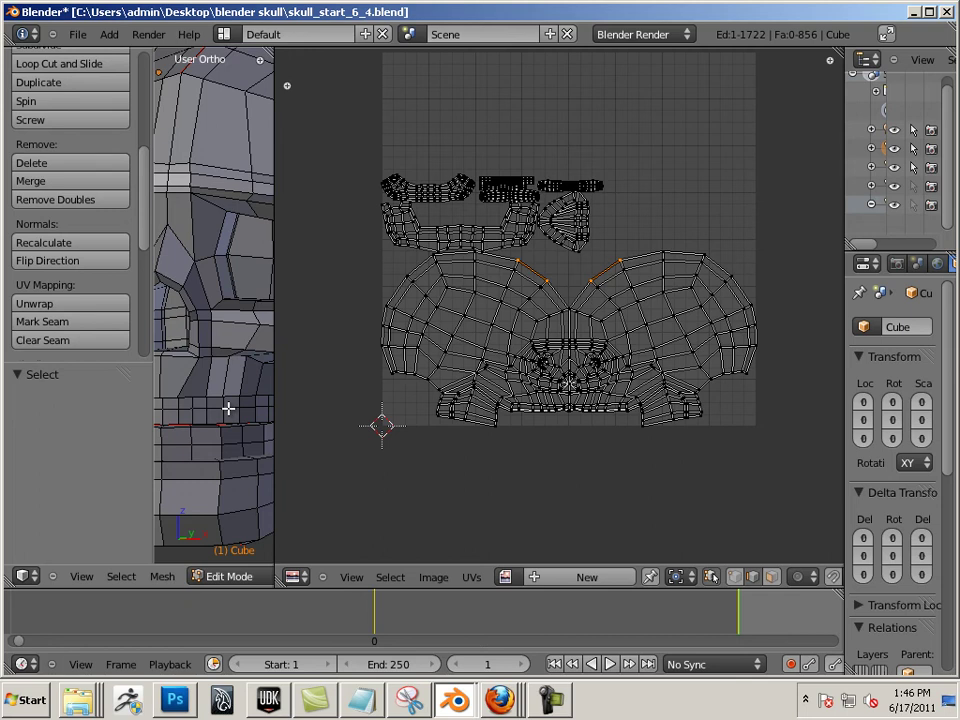
{"action": "scroll", "coordinate": [490, 215], "scroll_direction": "up", "scroll_amount": 1}
{"action": "scroll", "coordinate": [515, 150], "scroll_direction": "down", "scroll_amount": 1}
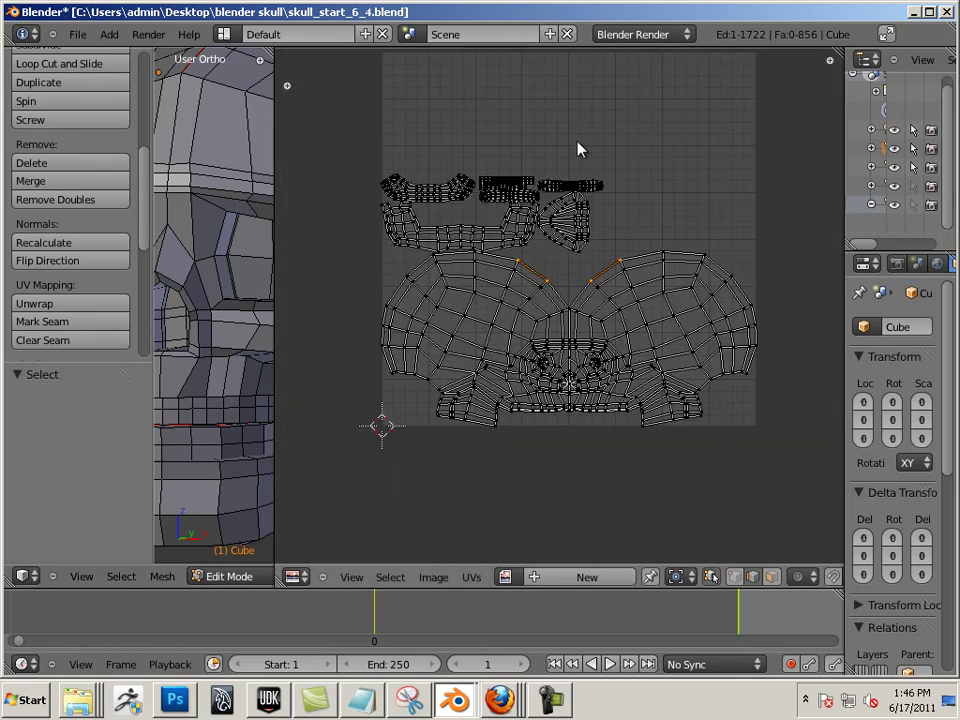
{"action": "right_click", "coordinate": [578, 186]}
{"action": "key", "text": "l"}
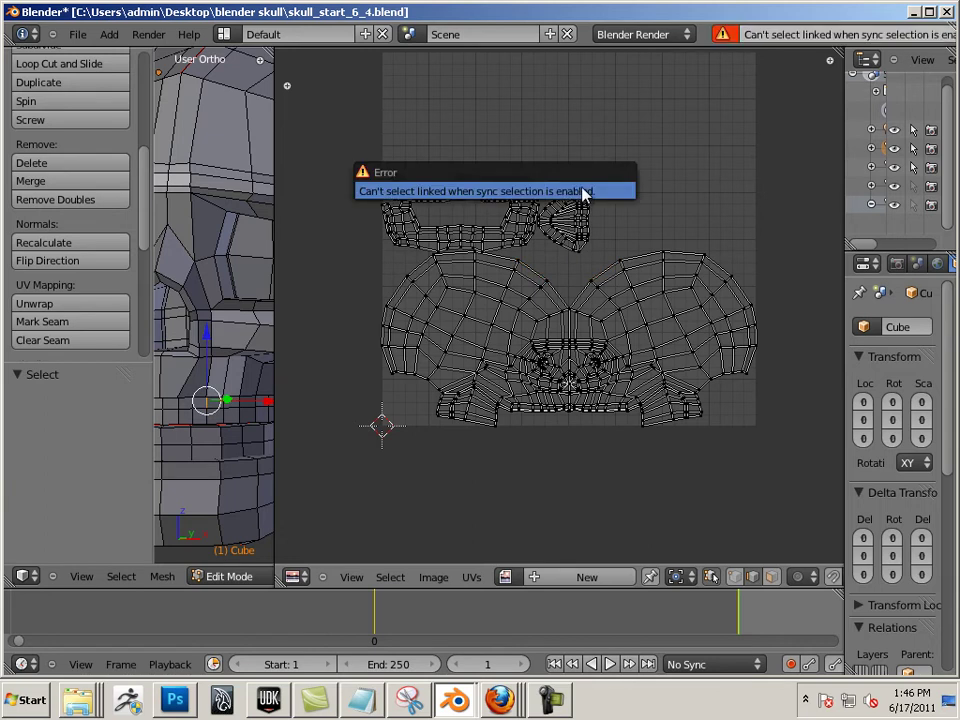
{"action": "key", "text": "ctrl+z"}
{"action": "key", "text": "Tab"}
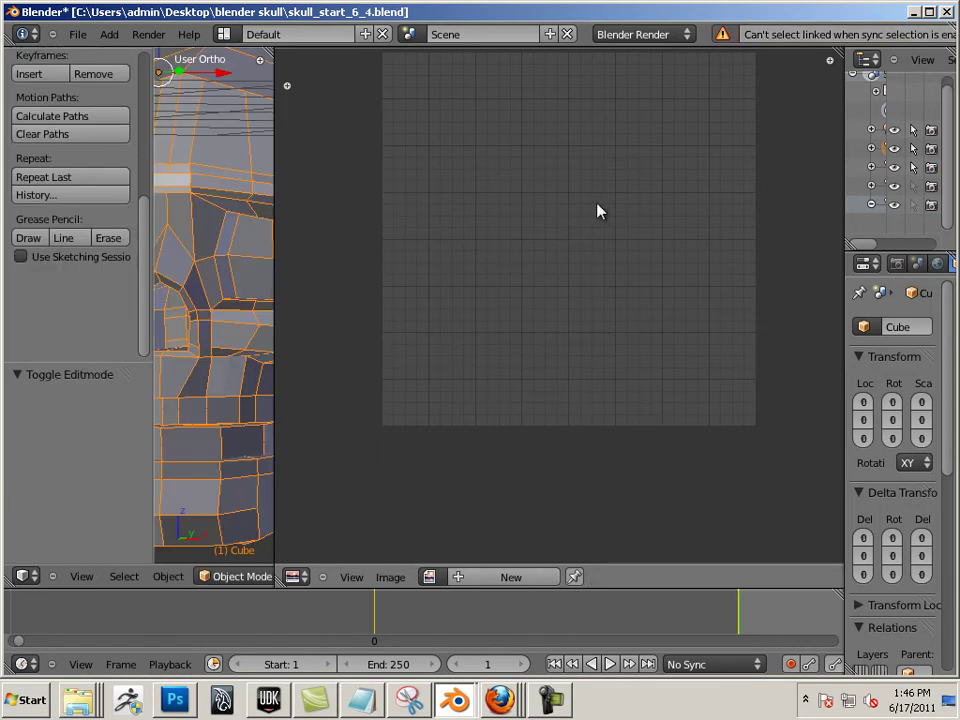
{"action": "key", "text": "Tab"}
{"action": "scroll", "coordinate": [565, 207], "scroll_direction": "down", "scroll_amount": 1}
{"action": "right_click", "coordinate": [565, 212]}
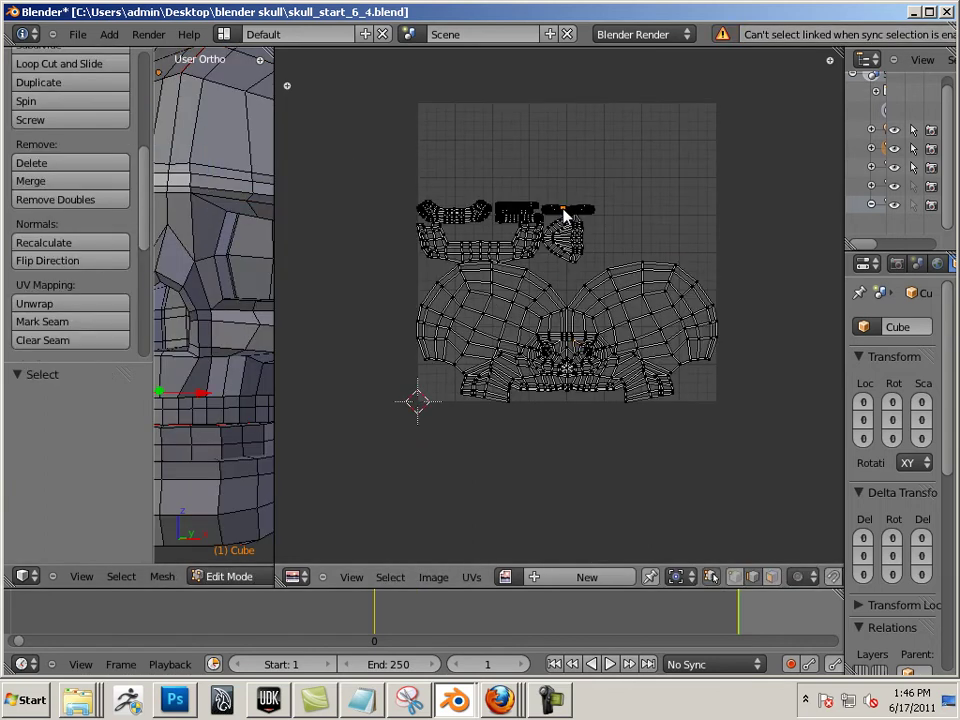
{"action": "key", "text": "l"}
{"action": "key", "text": "ctrl+z"}
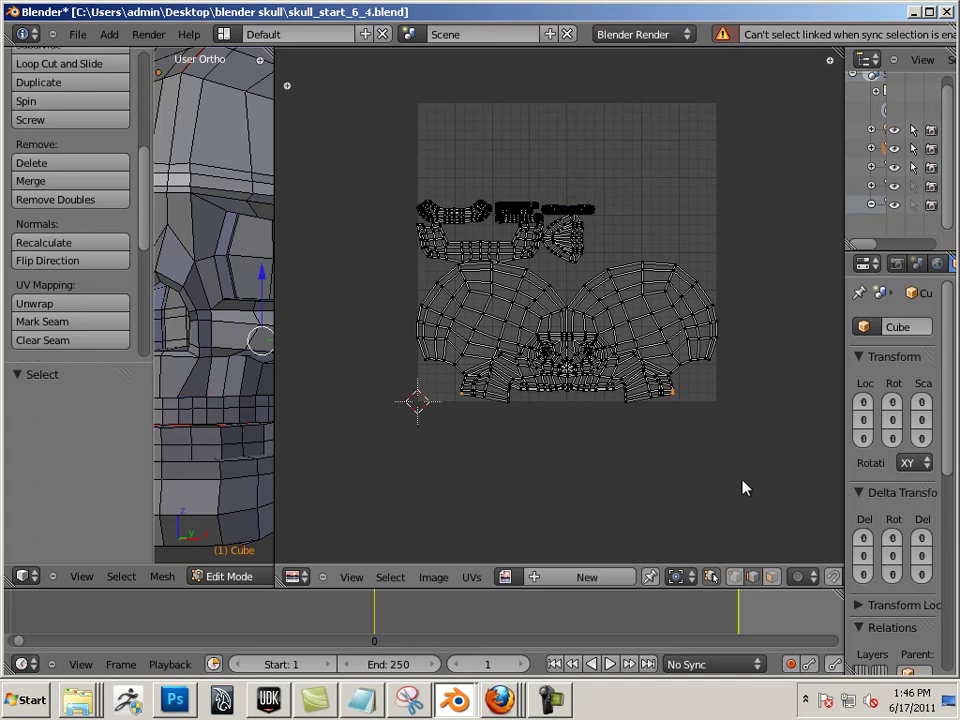
Step: Switch off UV Sync Selection, then re-enter Edit Mode with the whole skull mesh selected
{"action": "left_click", "coordinate": [711, 577]}
{"action": "right_click", "coordinate": [237, 291]}
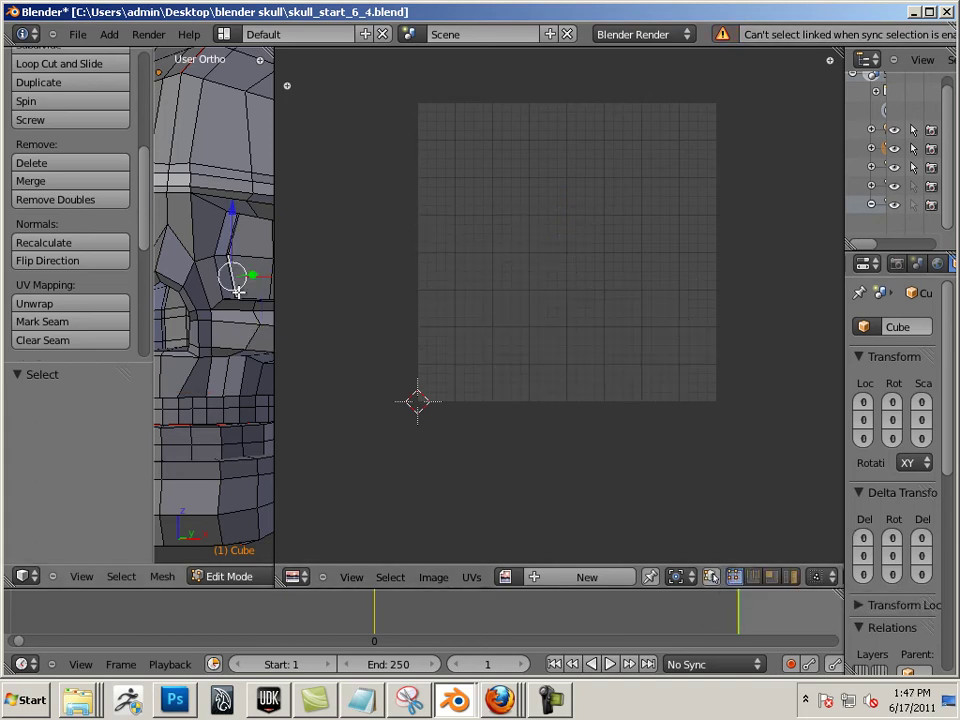
{"action": "key", "text": "Tab"}
{"action": "key", "text": "Tab"}
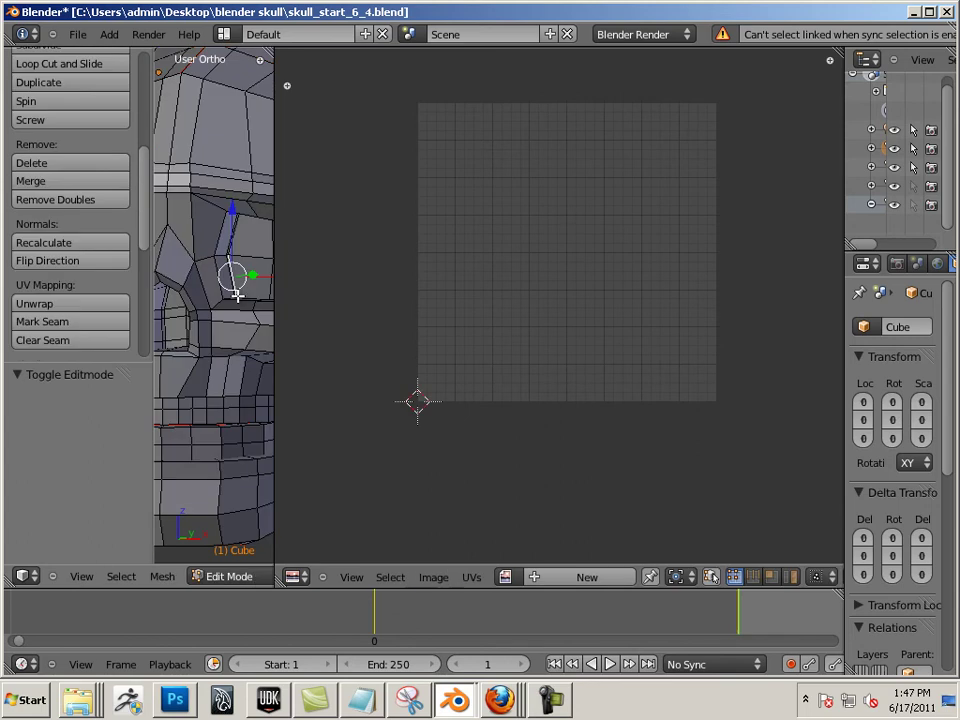
{"action": "key", "text": "a"}
{"action": "key", "text": "a"}
{"action": "right_click_drag", "start_coordinate": [237, 294], "coordinate": [237, 294]}
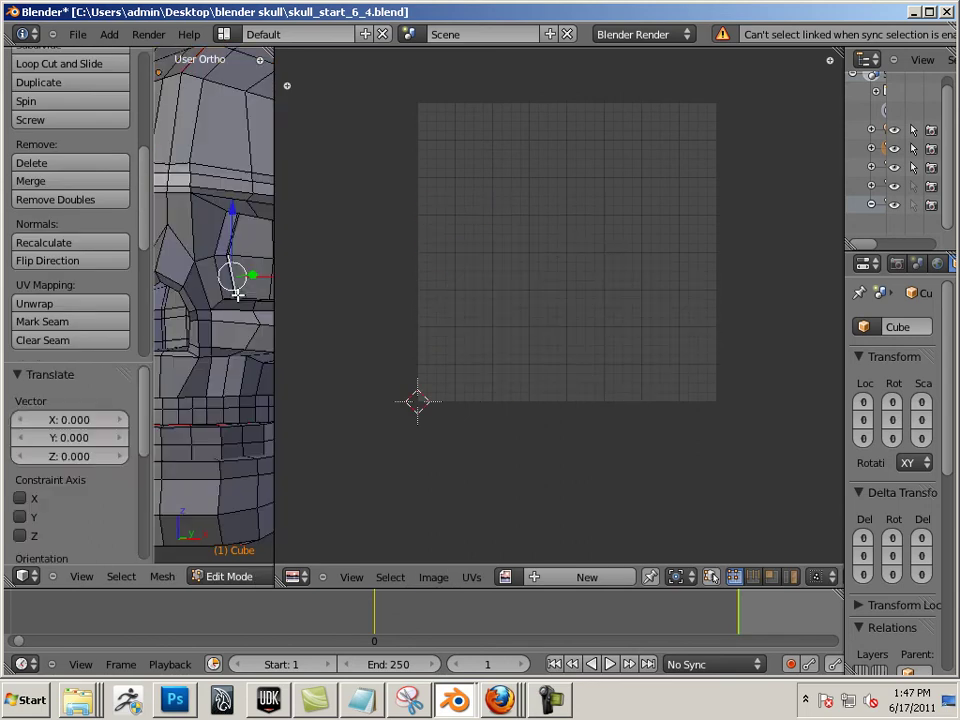
{"action": "key", "text": "Tab"}
{"action": "key", "text": "Tab"}
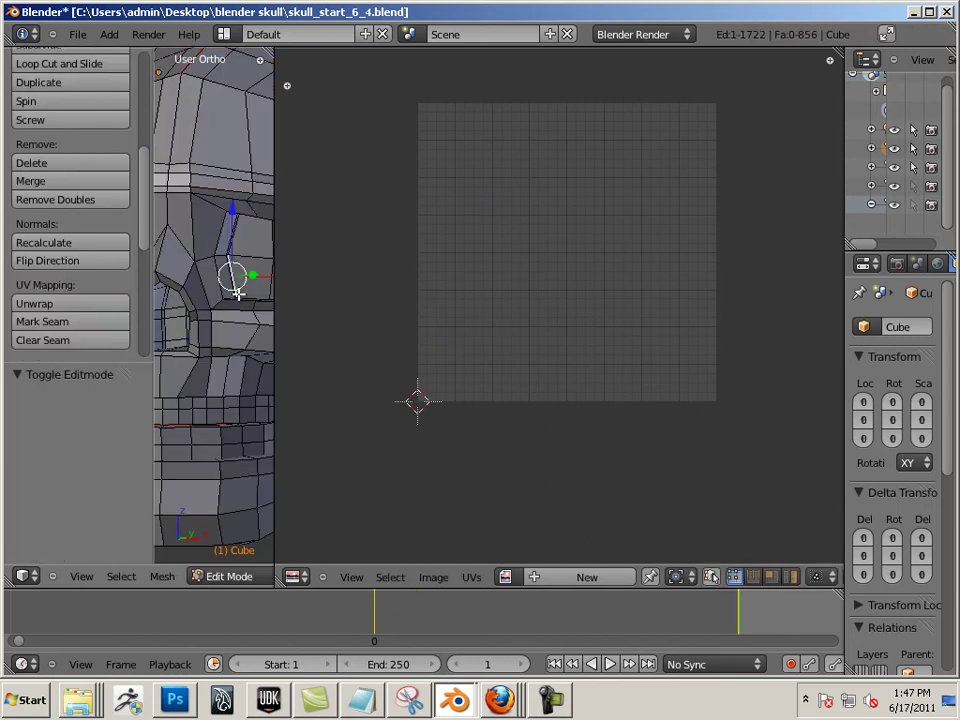
{"action": "key", "text": "Tab"}
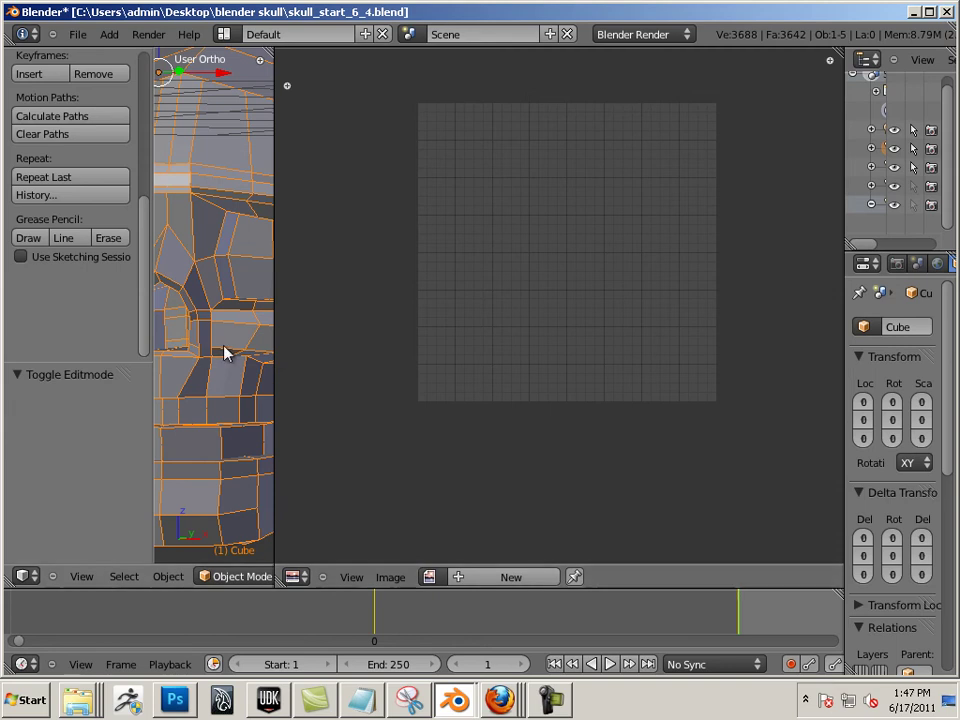
{"action": "key", "text": "Tab"}
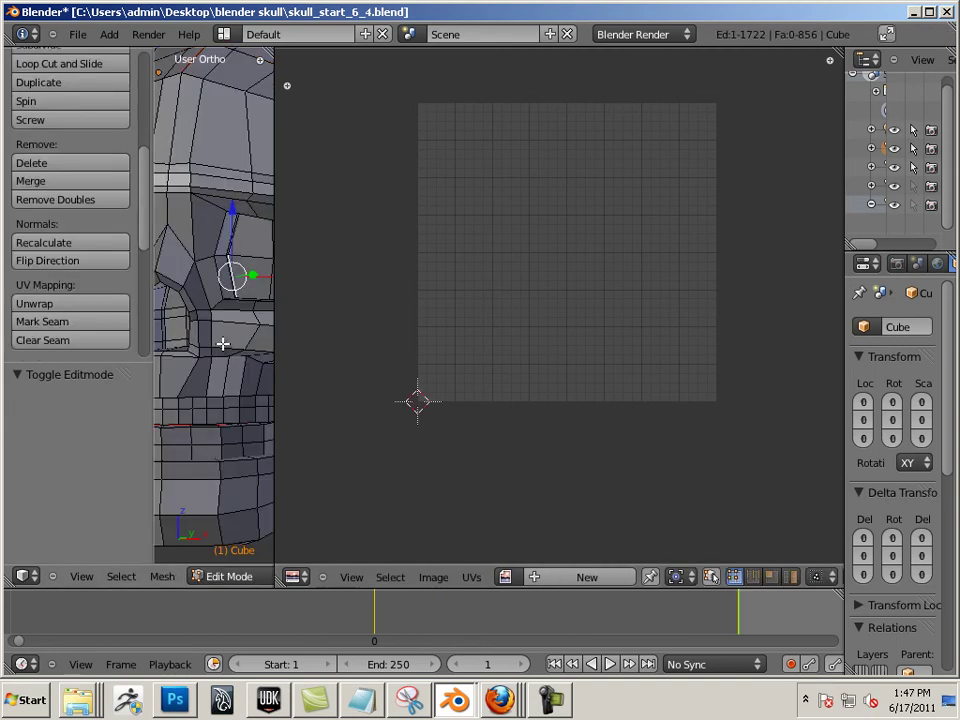
Step: Select all, then link-select the top-right, middle and lower top strip islands
{"action": "key", "text": "a"}
{"action": "scroll", "coordinate": [590, 244], "scroll_direction": "up", "scroll_amount": 1}
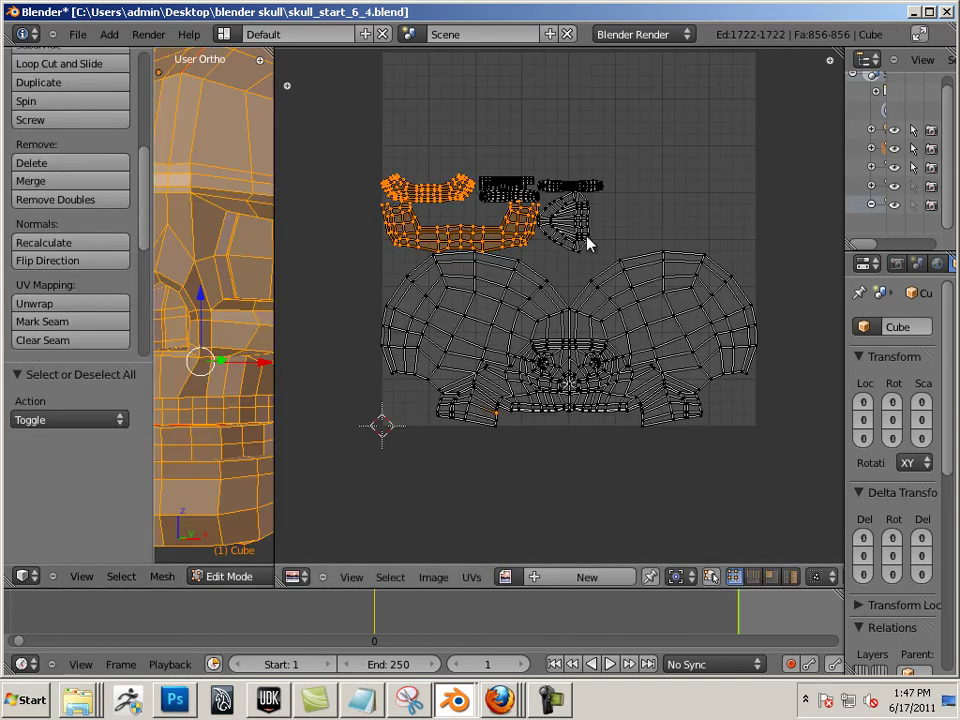
{"action": "right_click", "coordinate": [563, 192]}
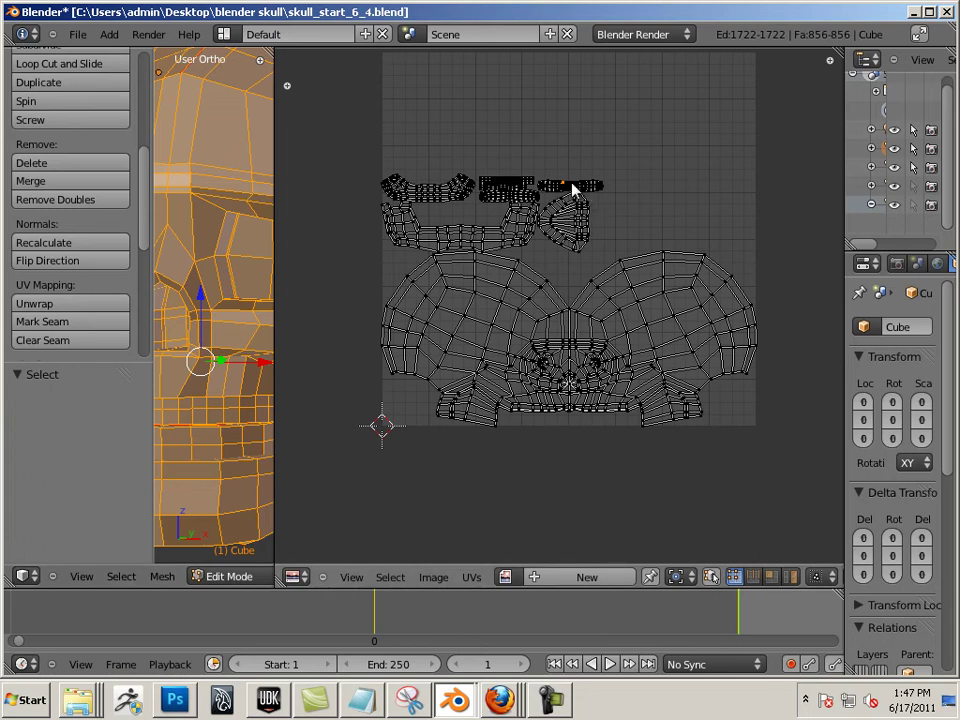
{"action": "key", "text": "l"}
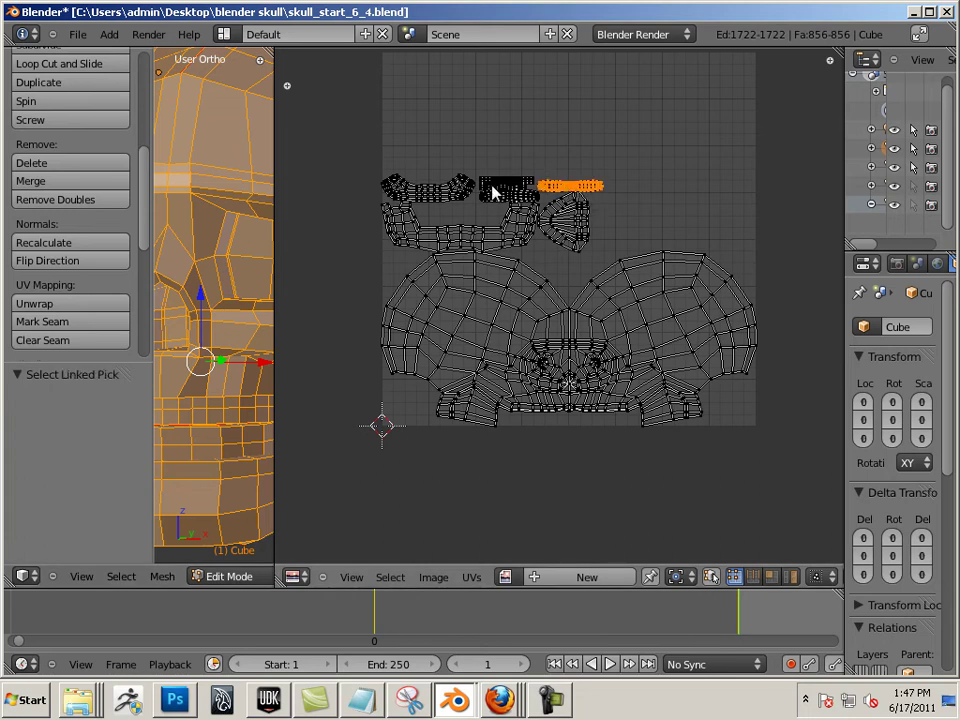
{"action": "key", "text": "l"}
{"action": "key", "text": "l"}
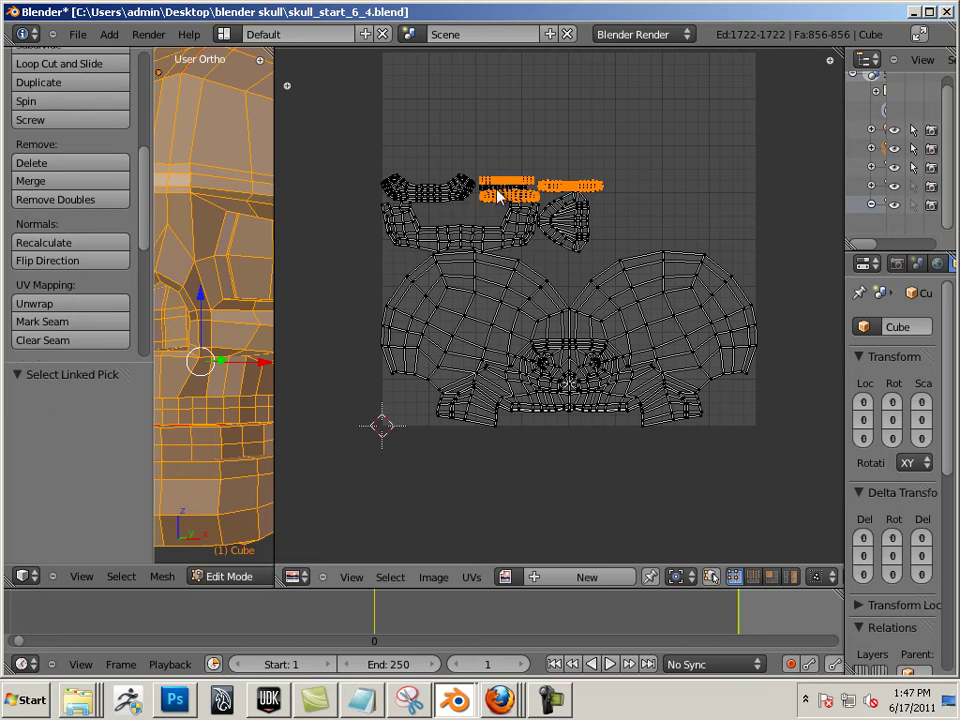
{"action": "key", "text": "l"}
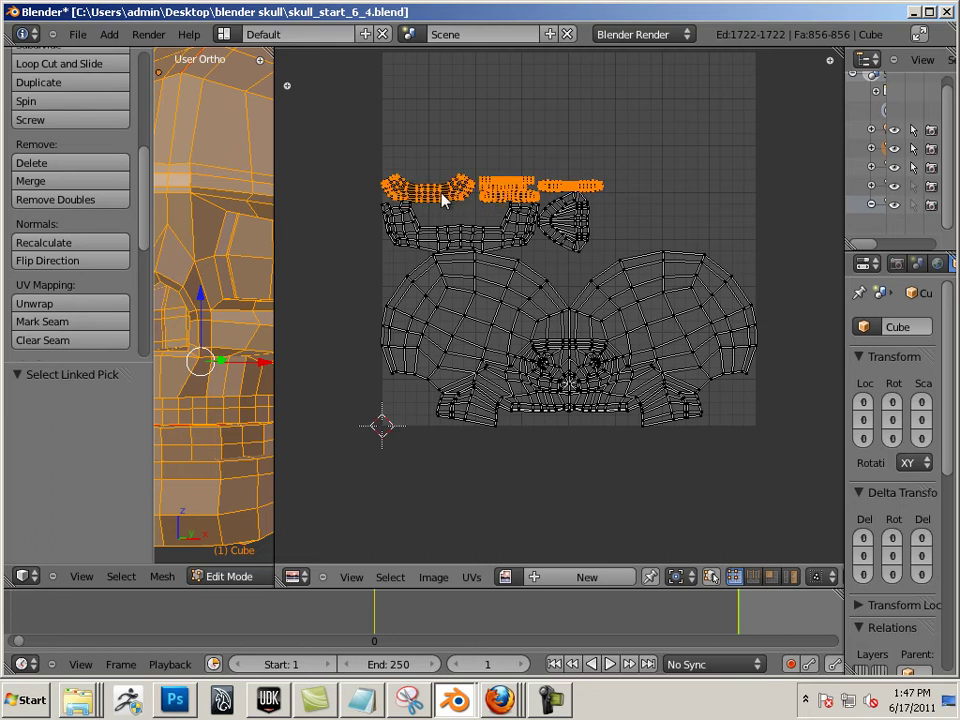
Step: Bring up the weld/align options for the selected strips and zoom around them
{"action": "scroll", "coordinate": [520, 215], "scroll_direction": "down", "scroll_amount": 2}
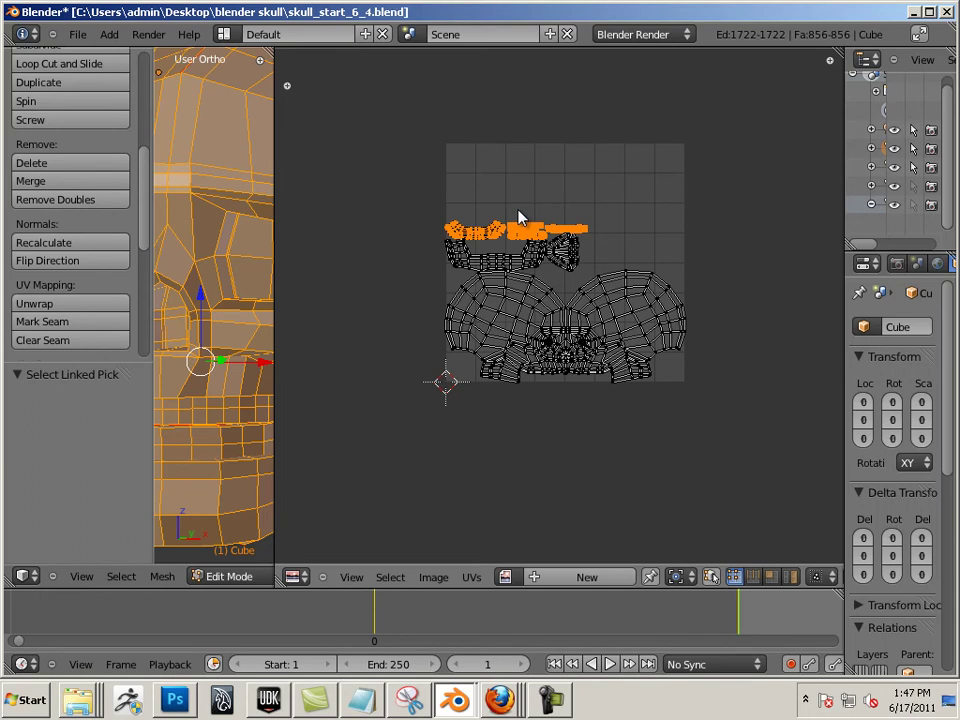
{"action": "key", "text": "w"}
{"action": "scroll", "coordinate": [493, 393], "scroll_direction": "down", "scroll_amount": 1}
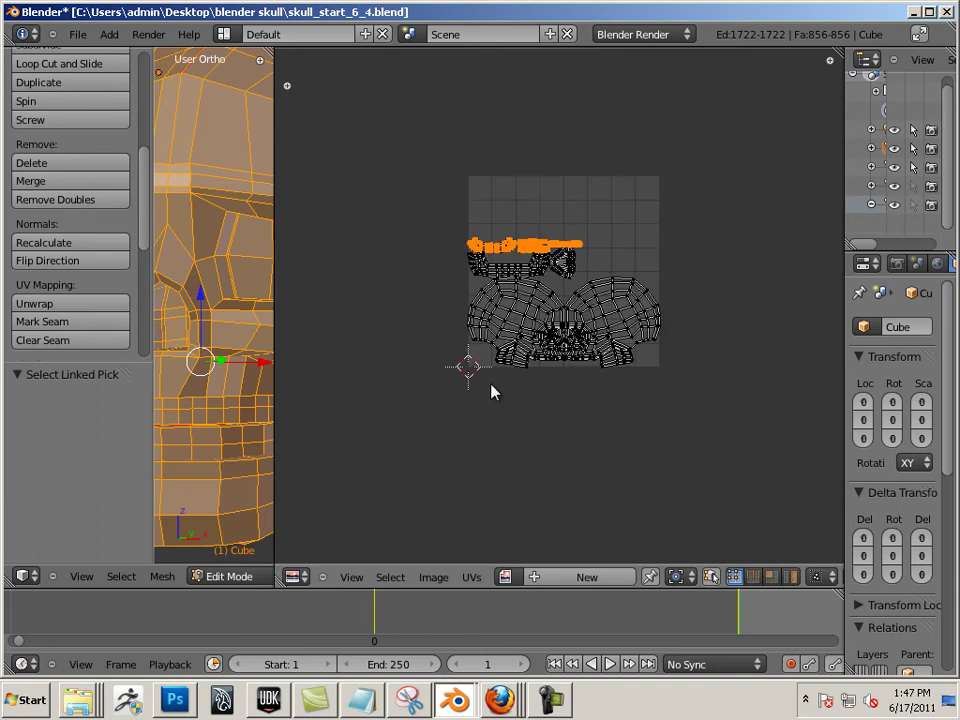
{"action": "scroll", "coordinate": [493, 391], "scroll_direction": "up", "scroll_amount": 1}
Step: Scale the selected top islands about 2.95 times and move them above the layout
{"action": "key", "text": "s"}
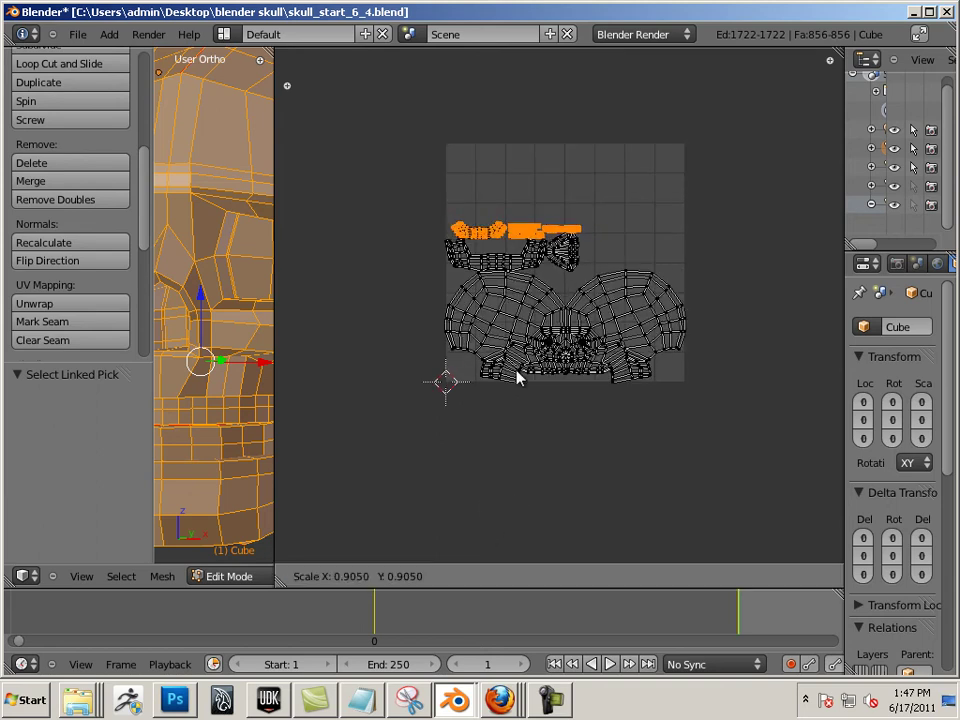
{"action": "left_click", "coordinate": [885, 541]}
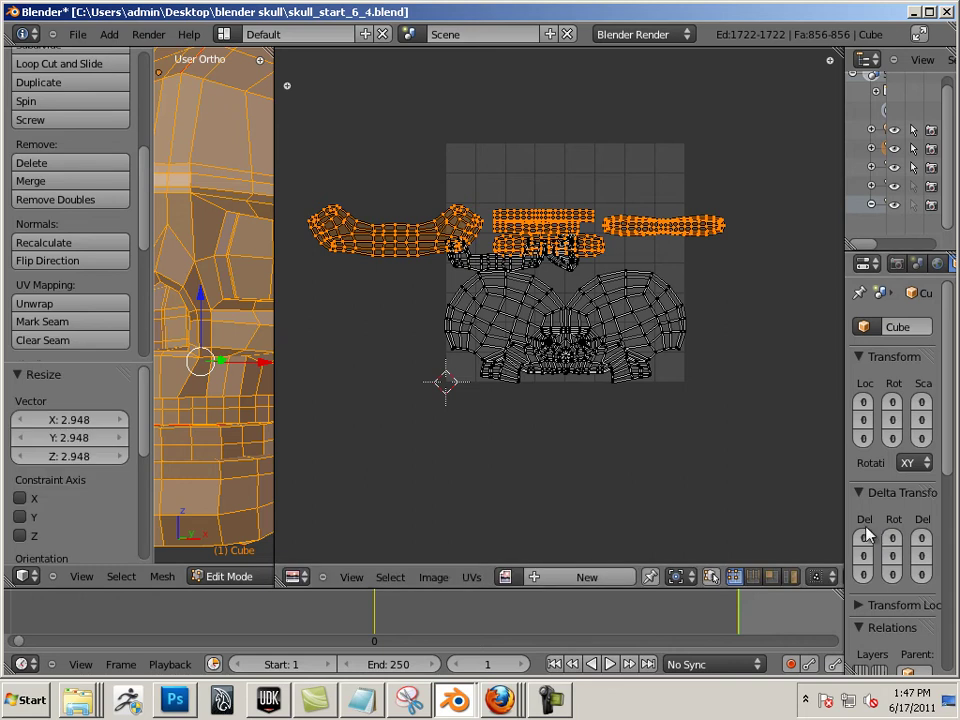
{"action": "key", "text": "g"}
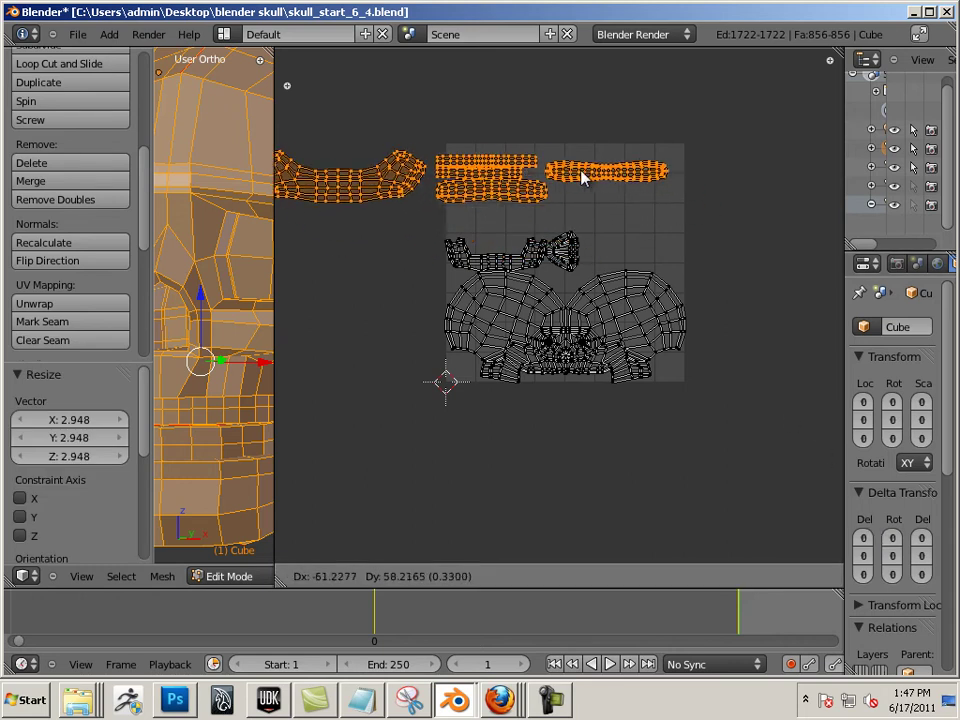
{"action": "left_click", "coordinate": [594, 170]}
Step: Select the long curved island and move it onto the texture grid
{"action": "right_click", "coordinate": [367, 208]}
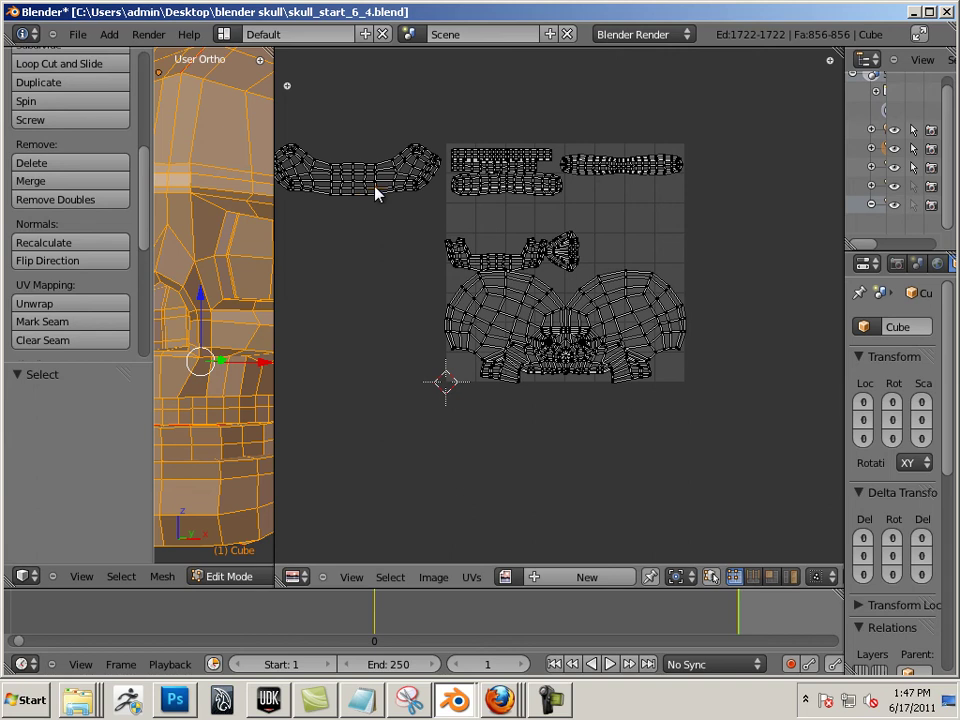
{"action": "key", "text": "l"}
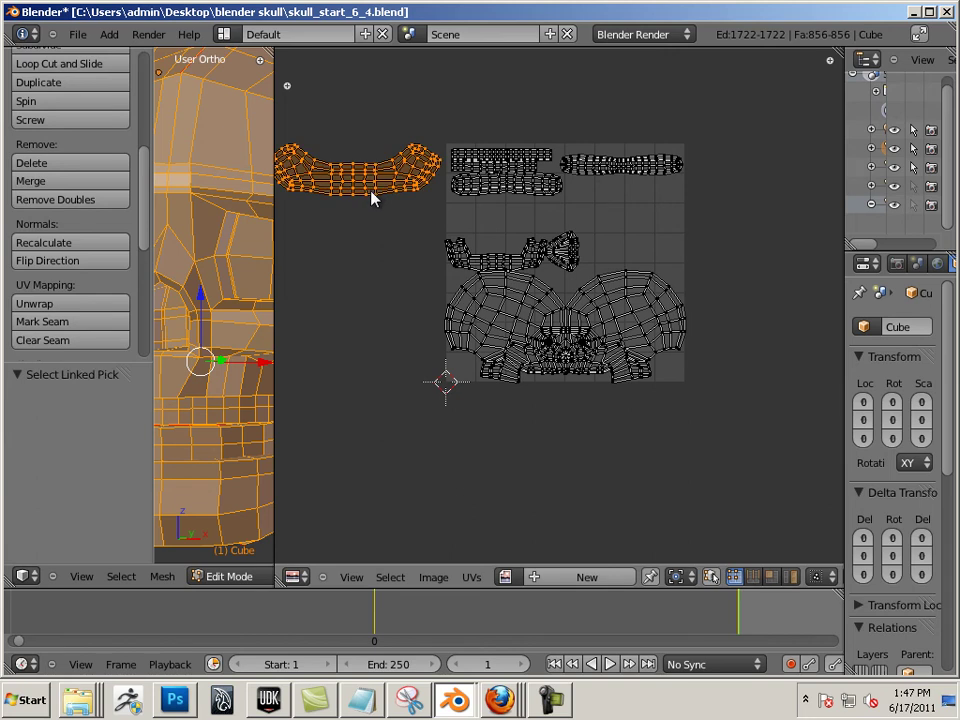
{"action": "key", "text": "g"}
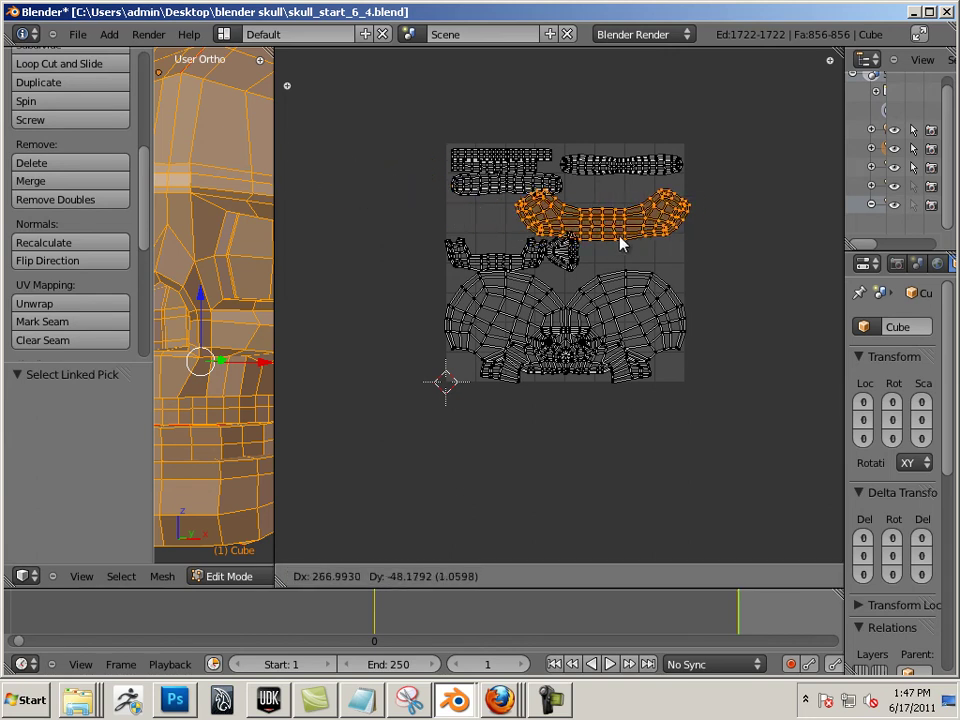
{"action": "left_click", "coordinate": [617, 240]}
{"action": "scroll", "coordinate": [626, 291], "scroll_direction": "up", "scroll_amount": 1}
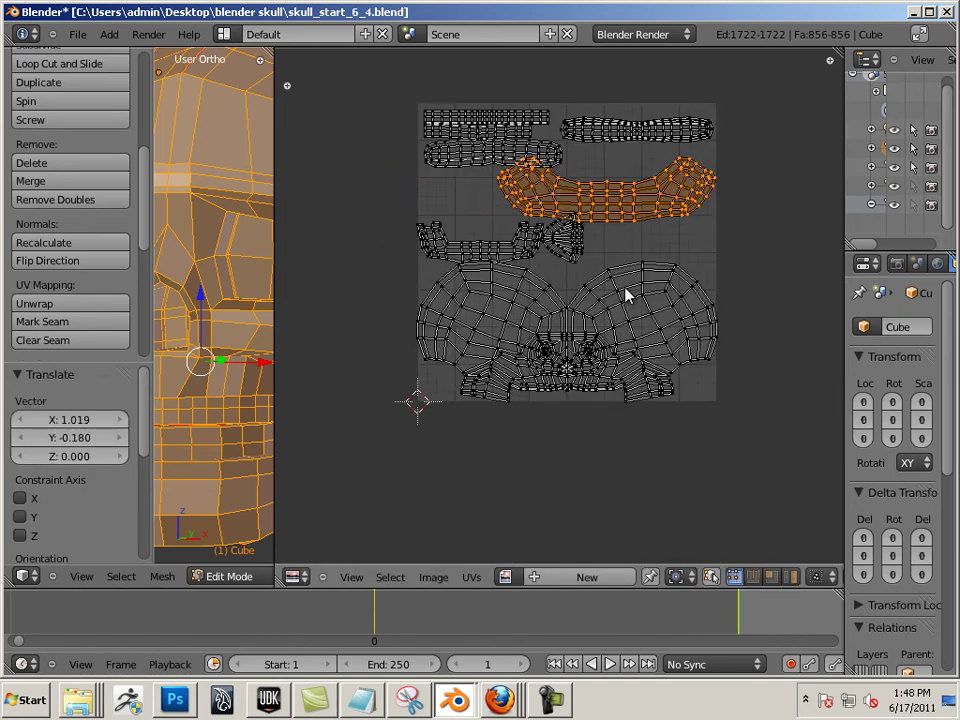
{"action": "scroll", "coordinate": [626, 293], "scroll_direction": "up", "scroll_amount": 1}
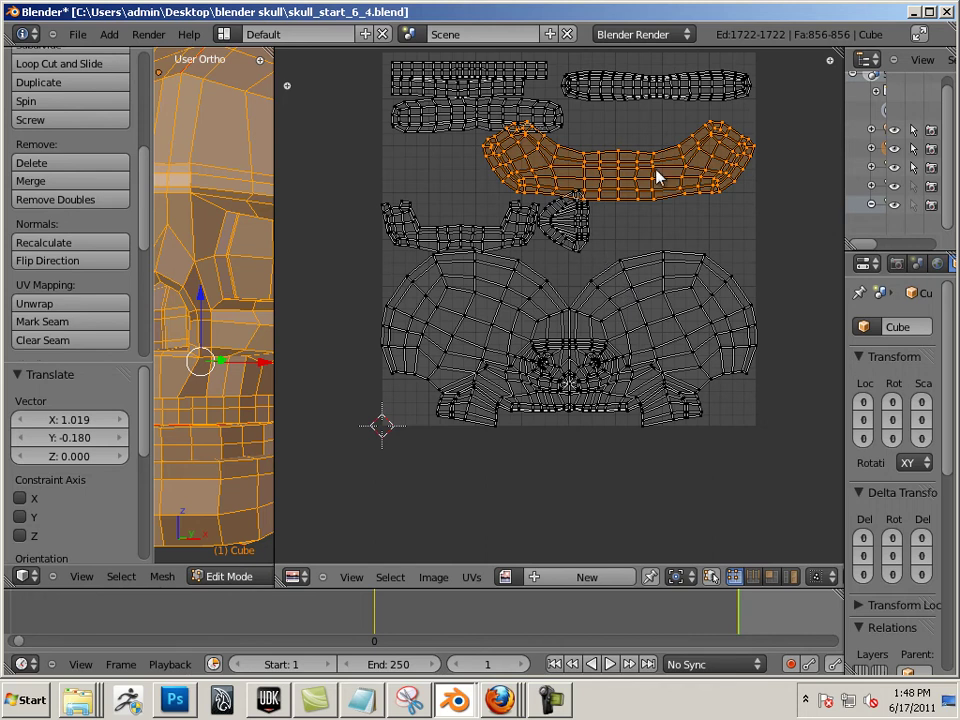
Step: Shrink the curved island to about 0.58 and place it at the upper left
{"action": "key", "text": "s"}
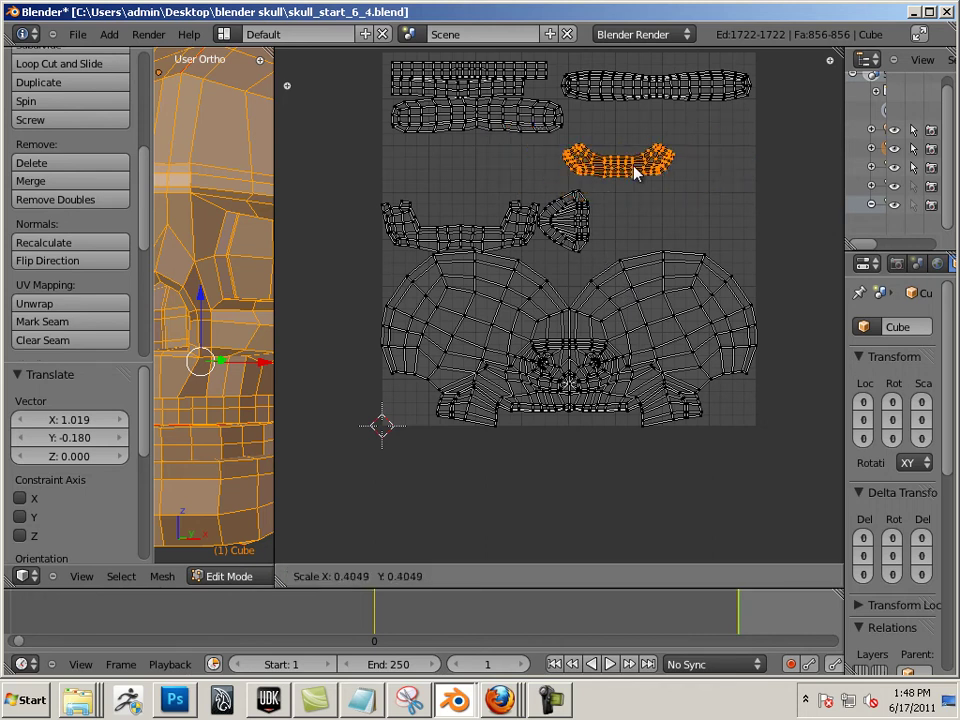
{"action": "left_click", "coordinate": [640, 173]}
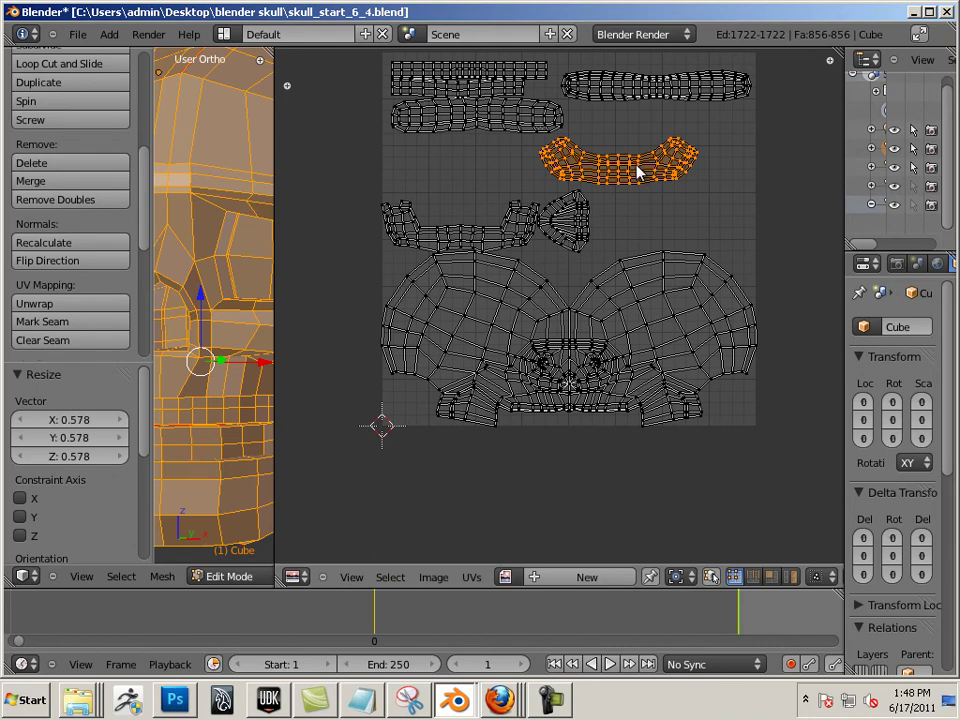
{"action": "key", "text": "g"}
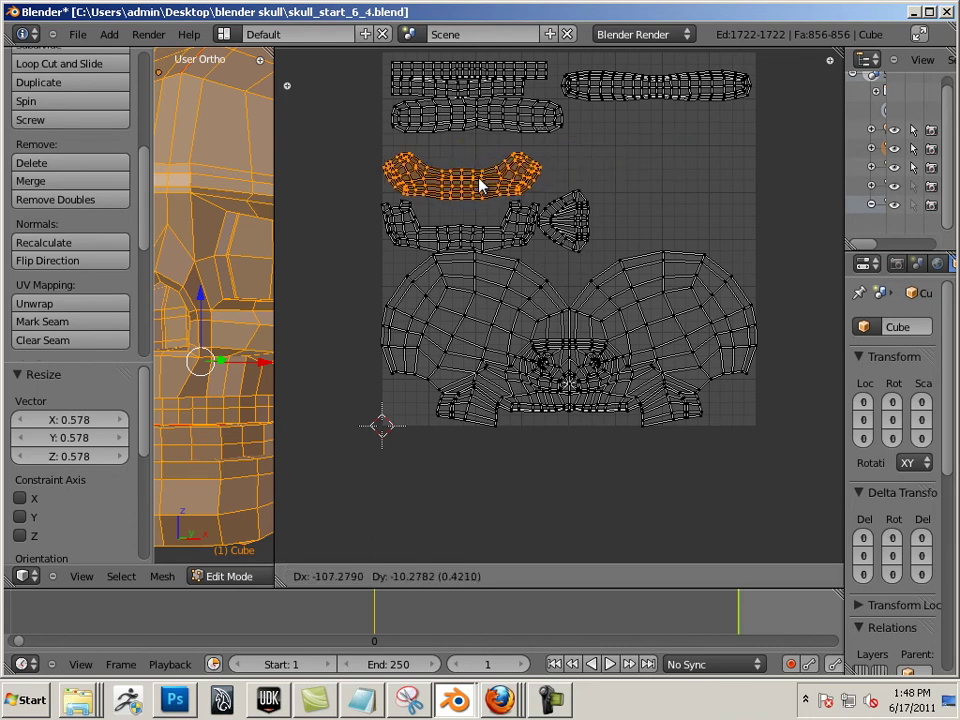
{"action": "left_click", "coordinate": [483, 186]}
Step: Select the top strip islands together and enlarge them
{"action": "right_click", "coordinate": [634, 166]}
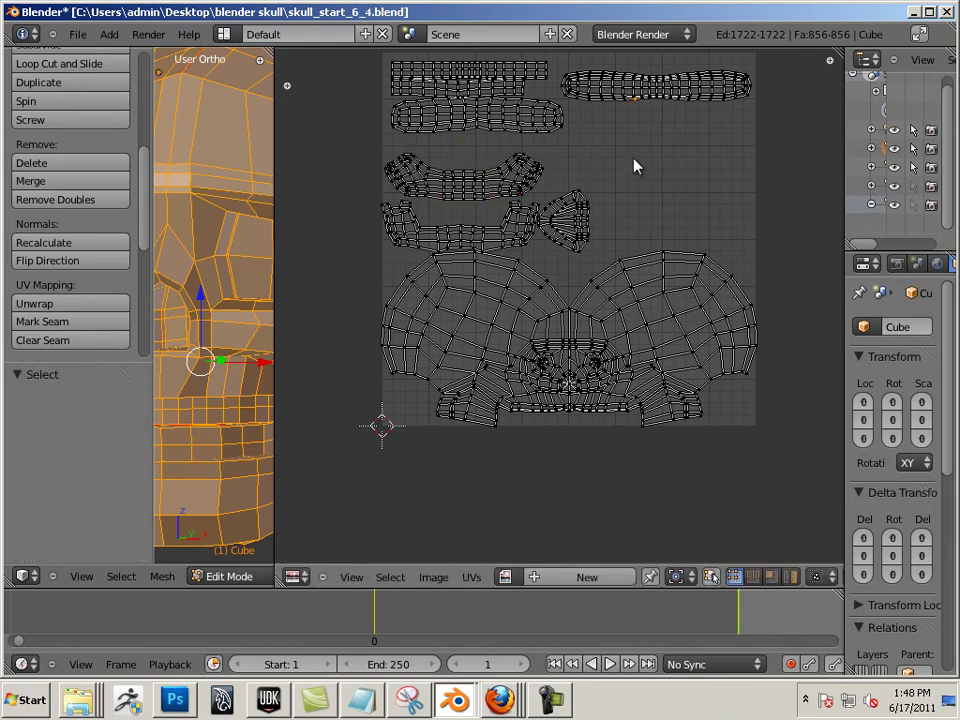
{"action": "right_click", "coordinate": [636, 106]}
{"action": "key", "text": "l"}
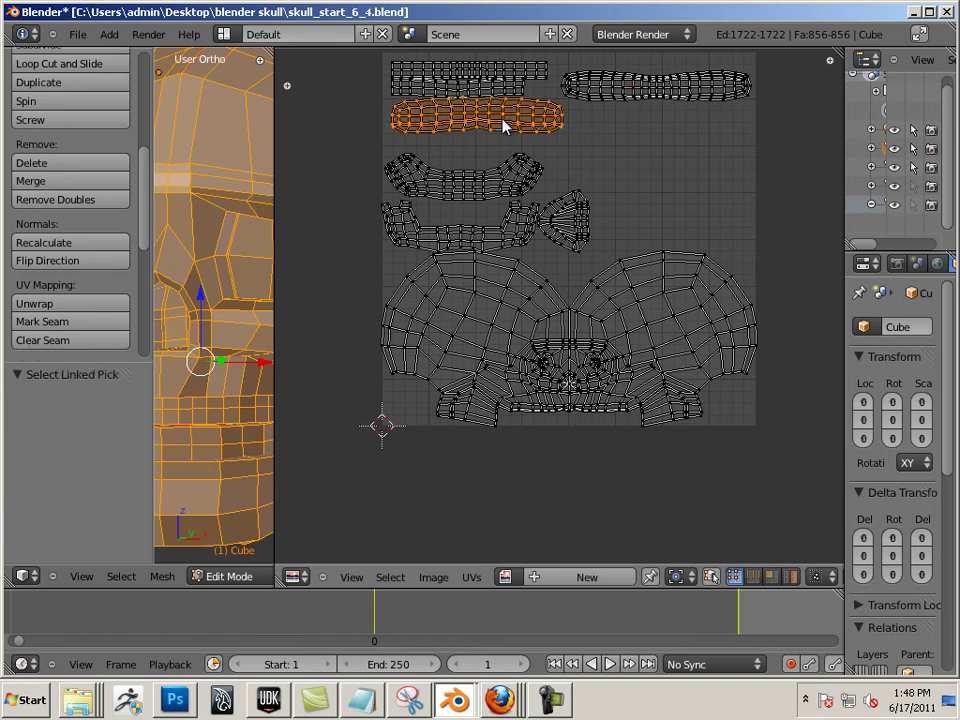
{"action": "right_click", "coordinate": [481, 88]}
{"action": "key", "text": "l"}
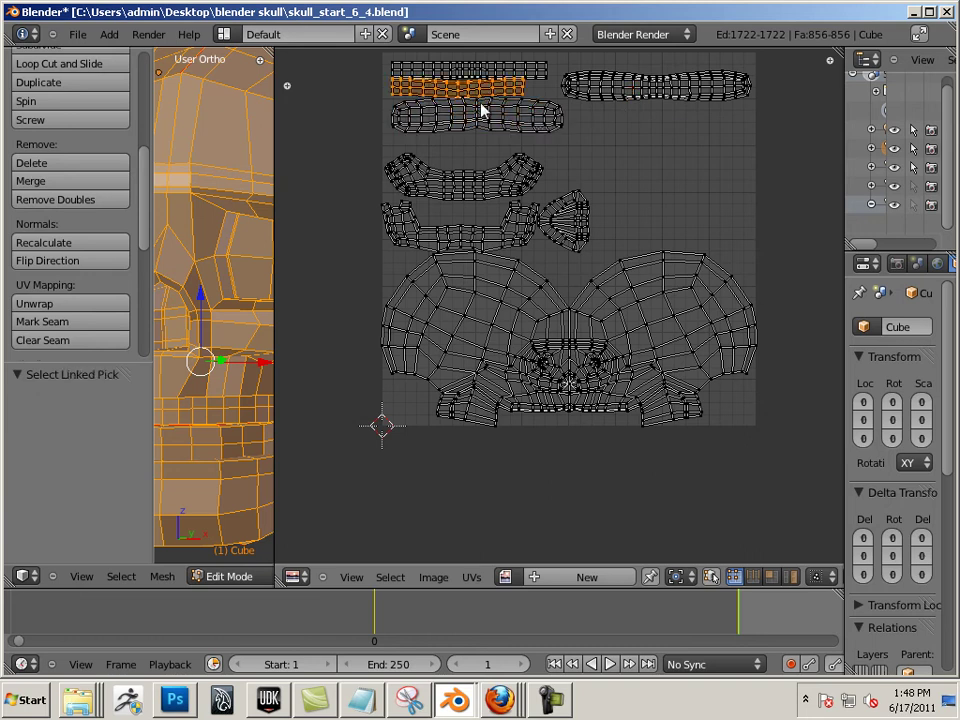
{"action": "key", "text": "l"}
{"action": "key", "text": "l"}
{"action": "key", "text": "l"}
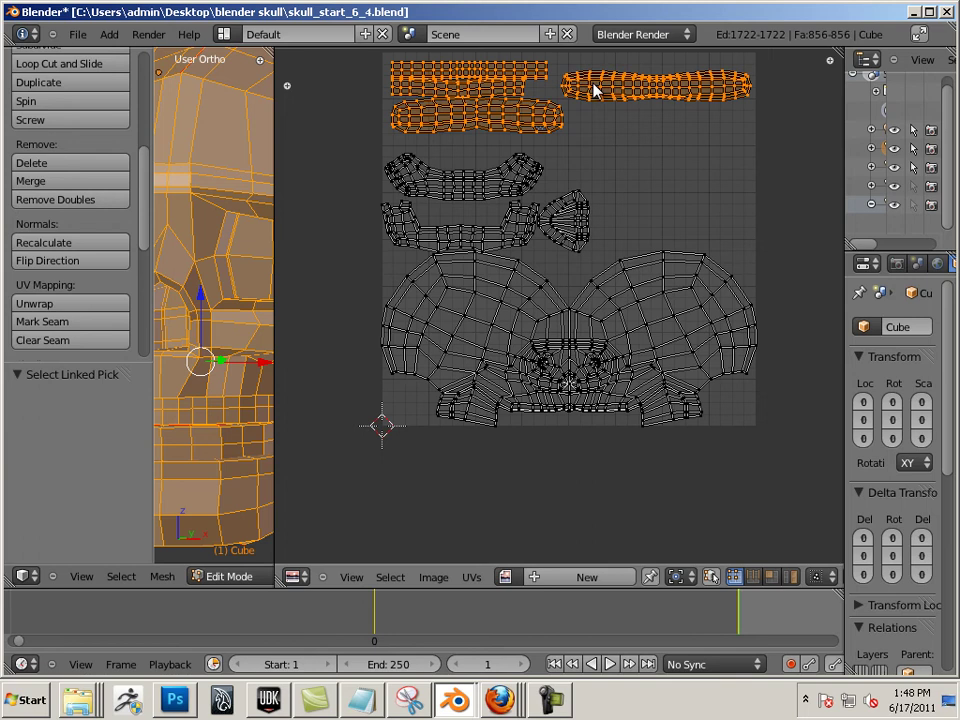
{"action": "key", "text": "s"}
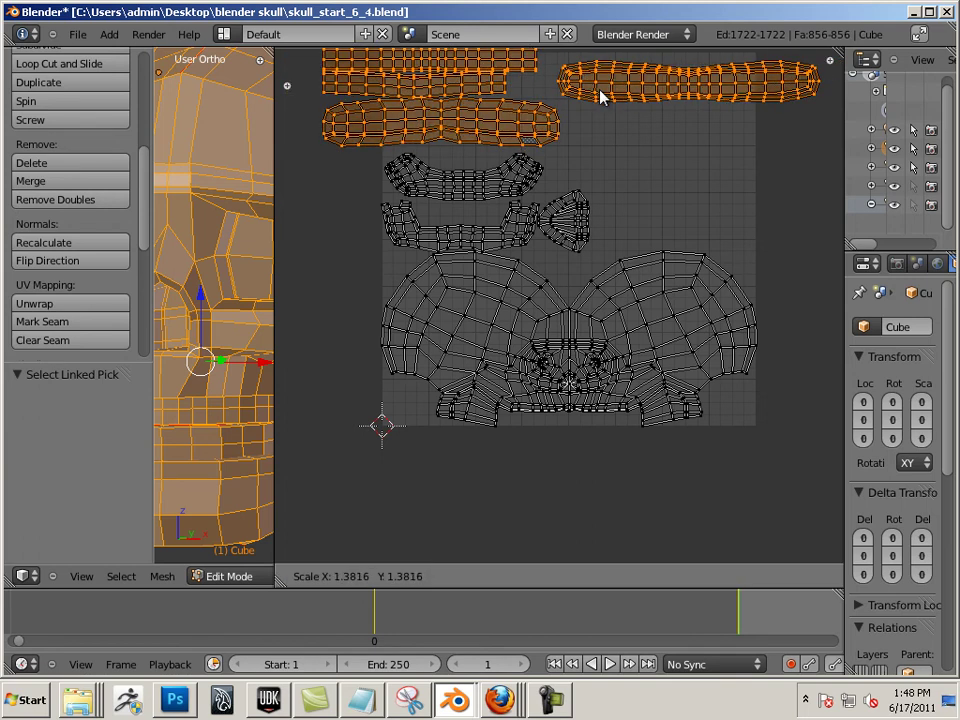
{"action": "left_click", "coordinate": [600, 95]}
Step: Cancel an accidental vertex move and shift the long top island further left
{"action": "left_click", "coordinate": [598, 104]}
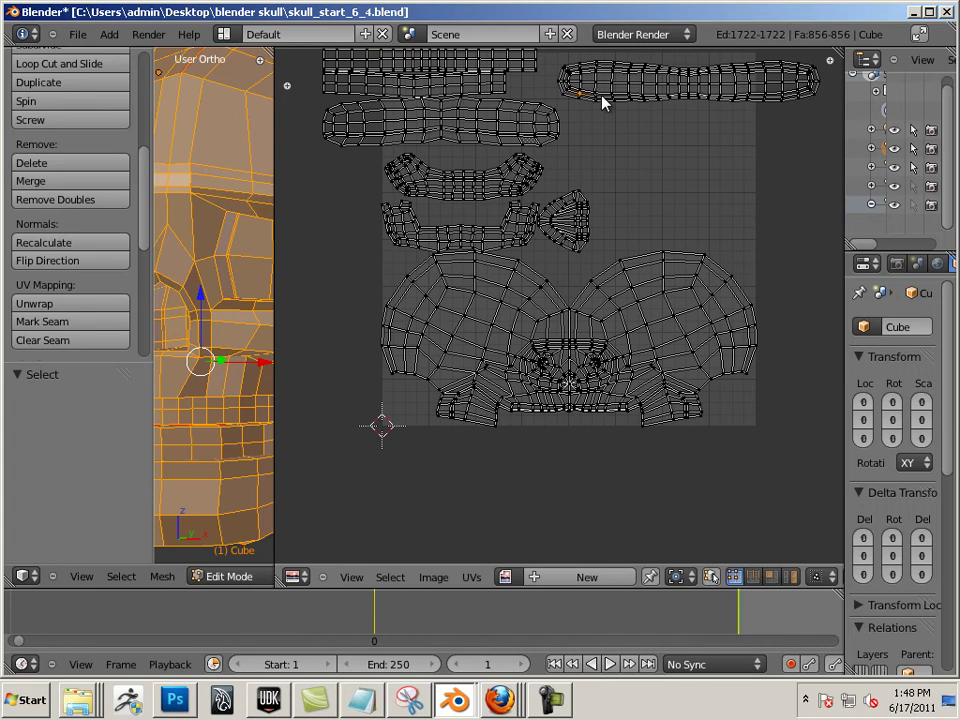
{"action": "key", "text": "g"}
{"action": "right_click", "coordinate": [596, 96]}
{"action": "key", "text": "l"}
{"action": "key", "text": "g"}
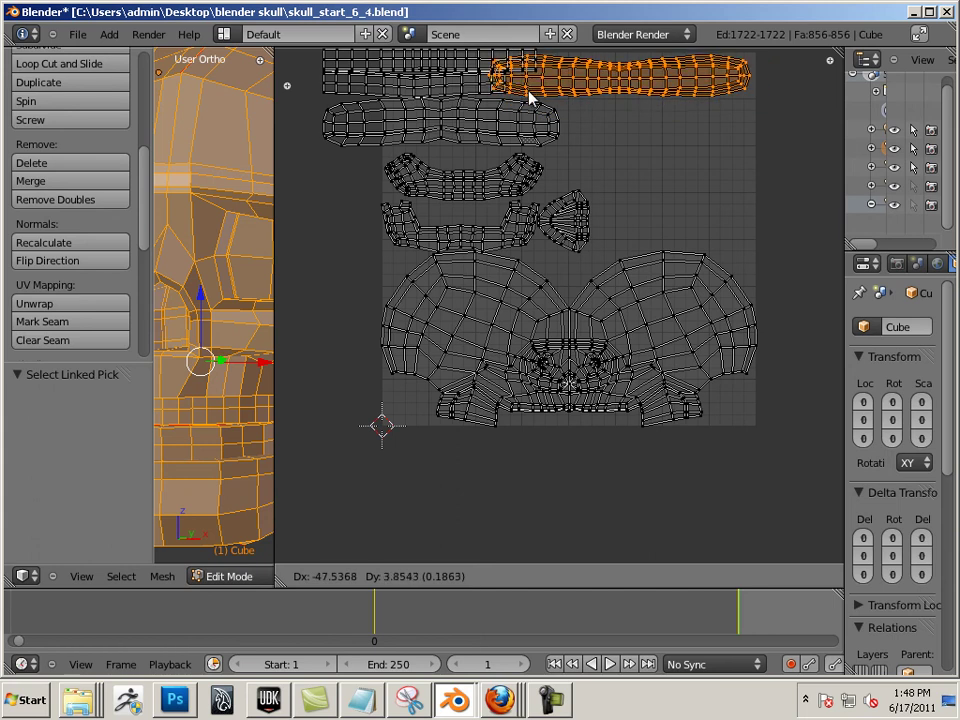
{"action": "left_click", "coordinate": [533, 90]}
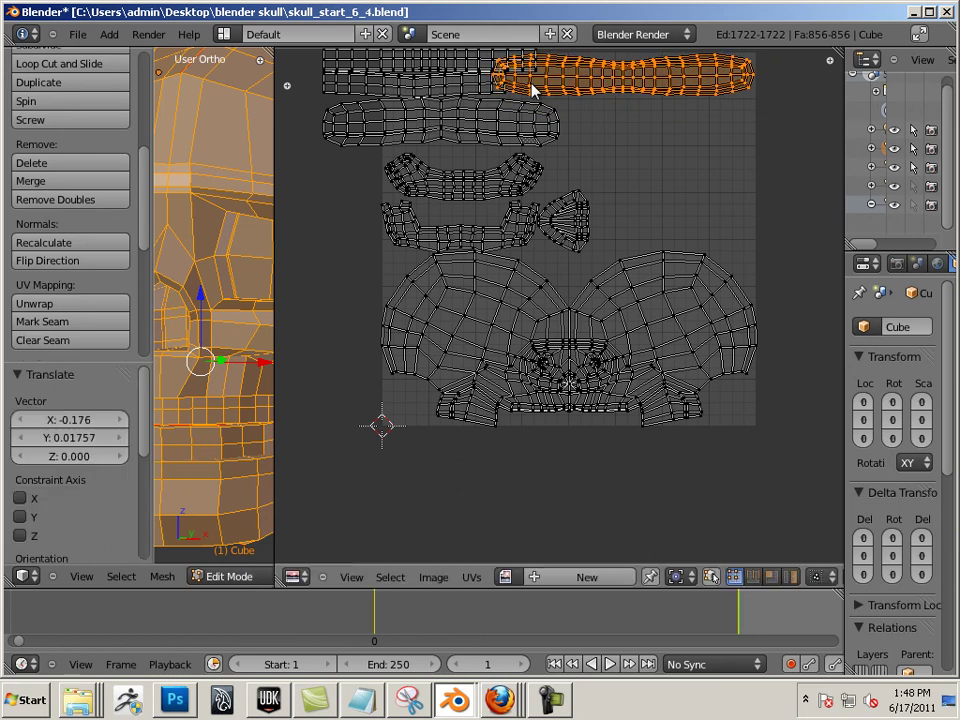
Step: Move the rounded strip to the right side and the thin grid strip beneath it
{"action": "right_click", "coordinate": [405, 115]}
{"action": "key", "text": "l"}
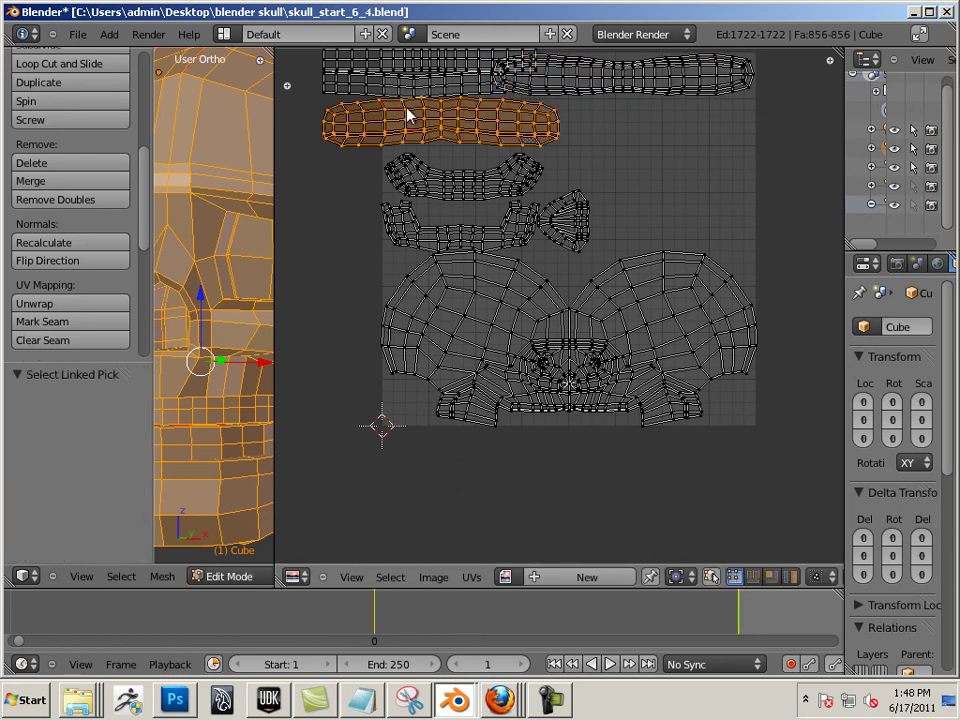
{"action": "key", "text": "g"}
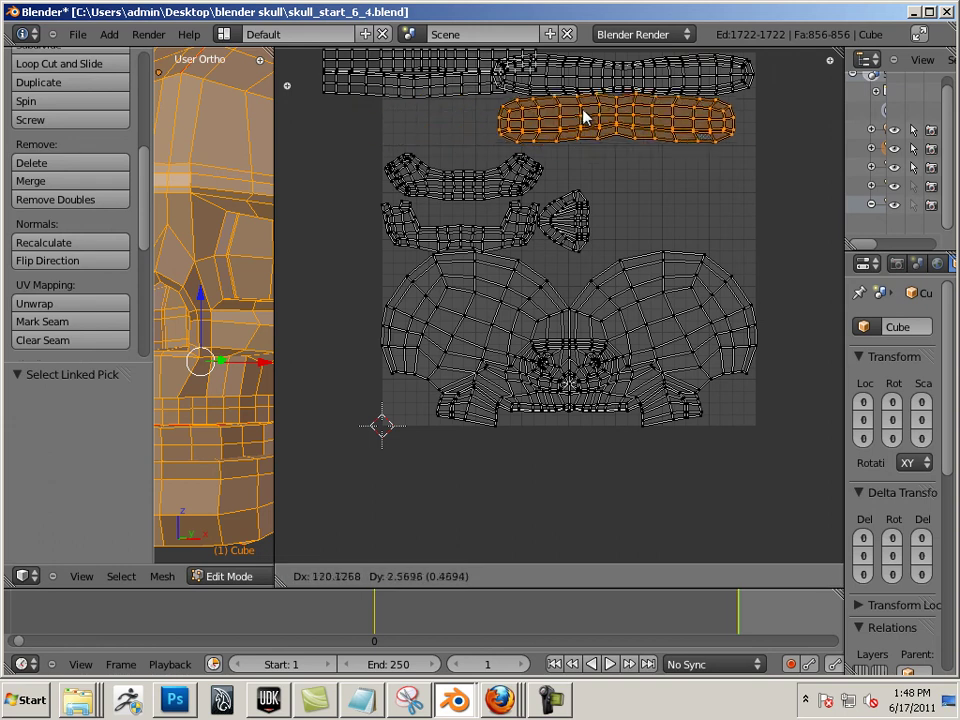
{"action": "left_click", "coordinate": [600, 122]}
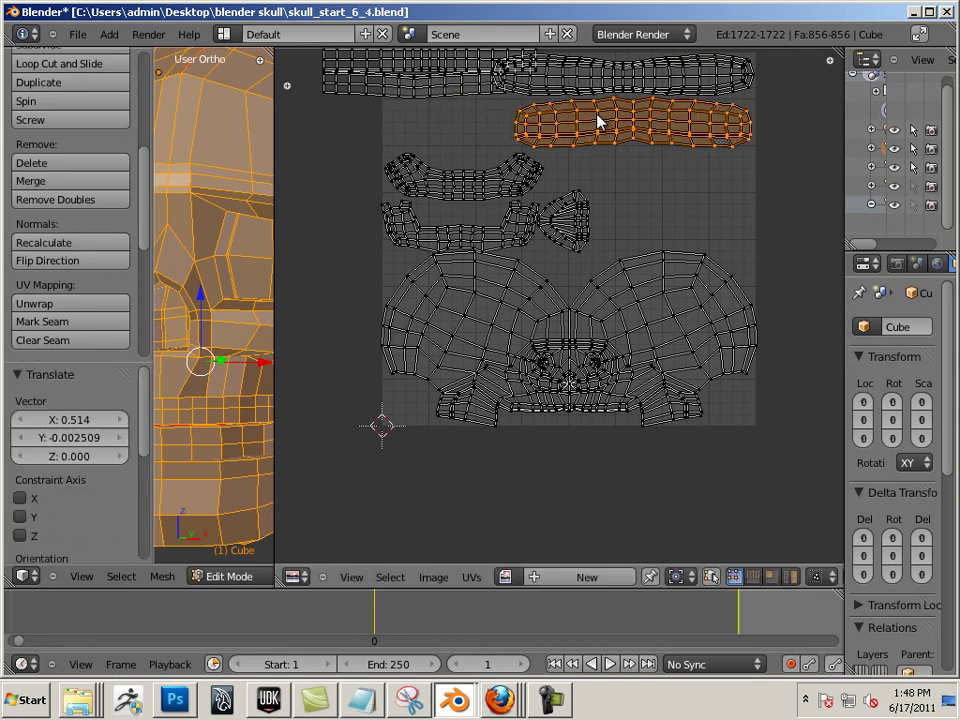
{"action": "right_click", "coordinate": [453, 101]}
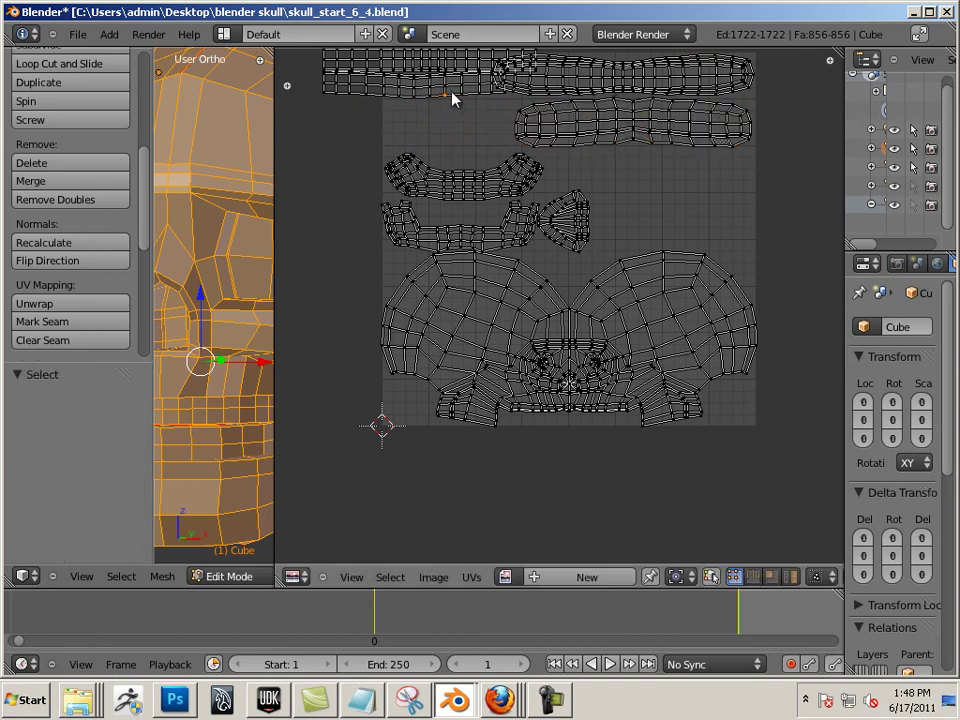
{"action": "key", "text": "l"}
{"action": "key", "text": "g"}
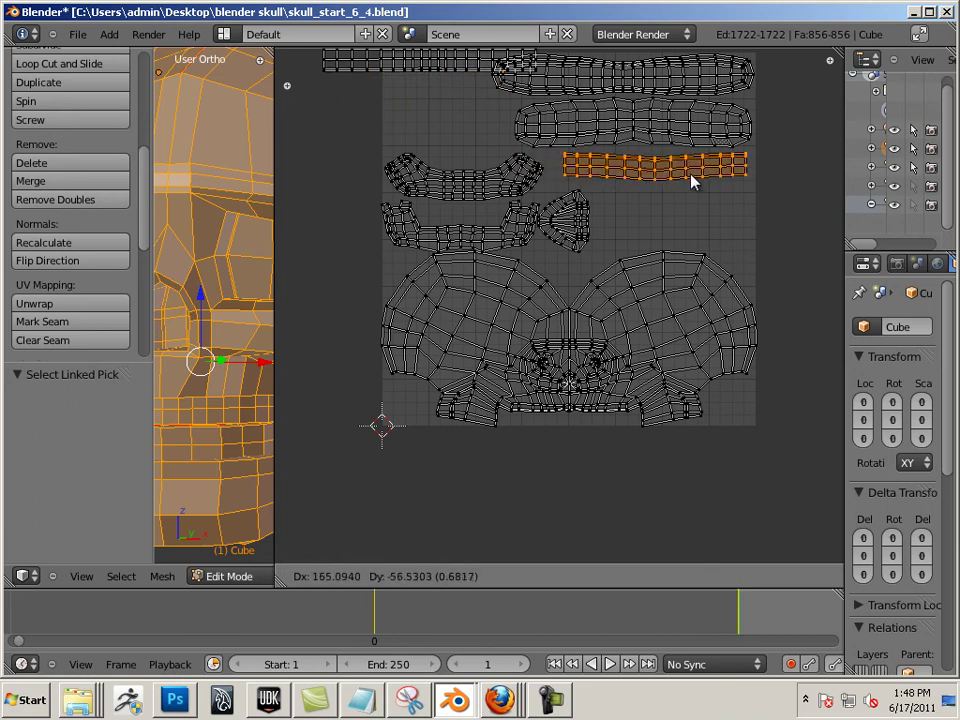
{"action": "left_click", "coordinate": [692, 182]}
Step: Move the small fan-shaped island up to the upper left
{"action": "right_click", "coordinate": [587, 226]}
{"action": "key", "text": "l"}
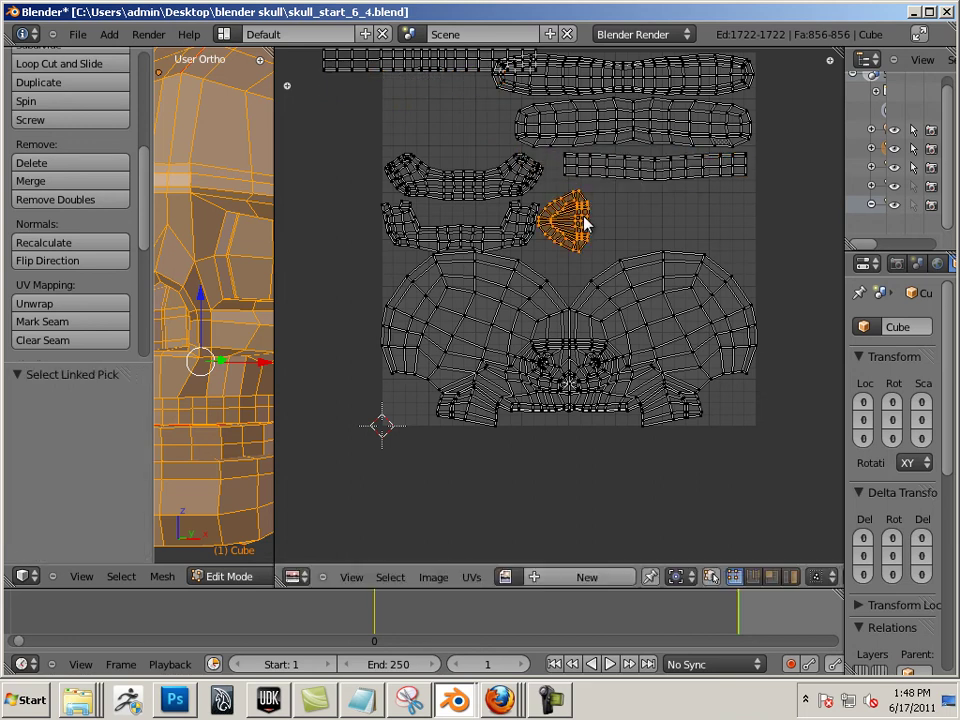
{"action": "key", "text": "g"}
{"action": "left_click", "coordinate": [456, 128]}
Step: Place the remaining thin top strip below the other right-hand strips
{"action": "right_click", "coordinate": [423, 80]}
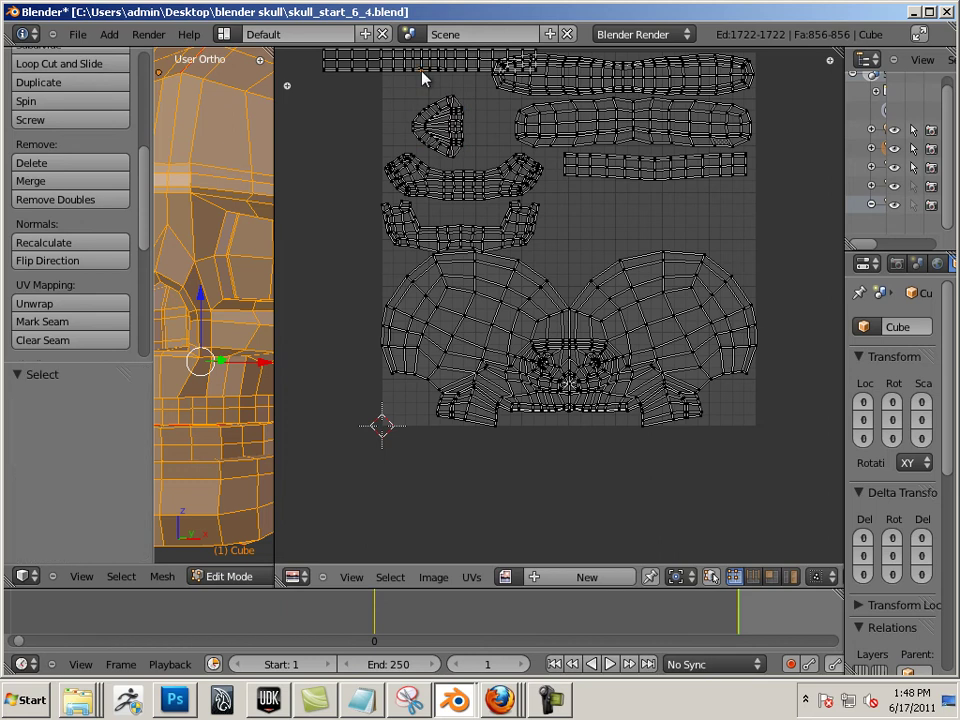
{"action": "key", "text": "l"}
{"action": "key", "text": "g"}
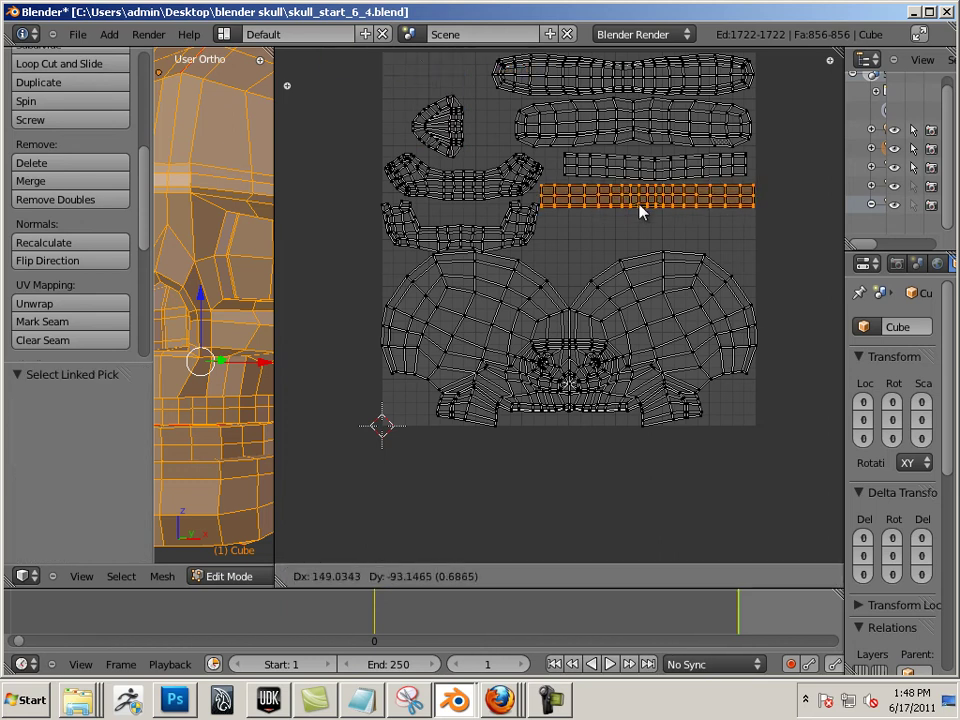
{"action": "left_click", "coordinate": [640, 210]}
{"action": "scroll", "coordinate": [650, 248], "scroll_direction": "up", "scroll_amount": 3}
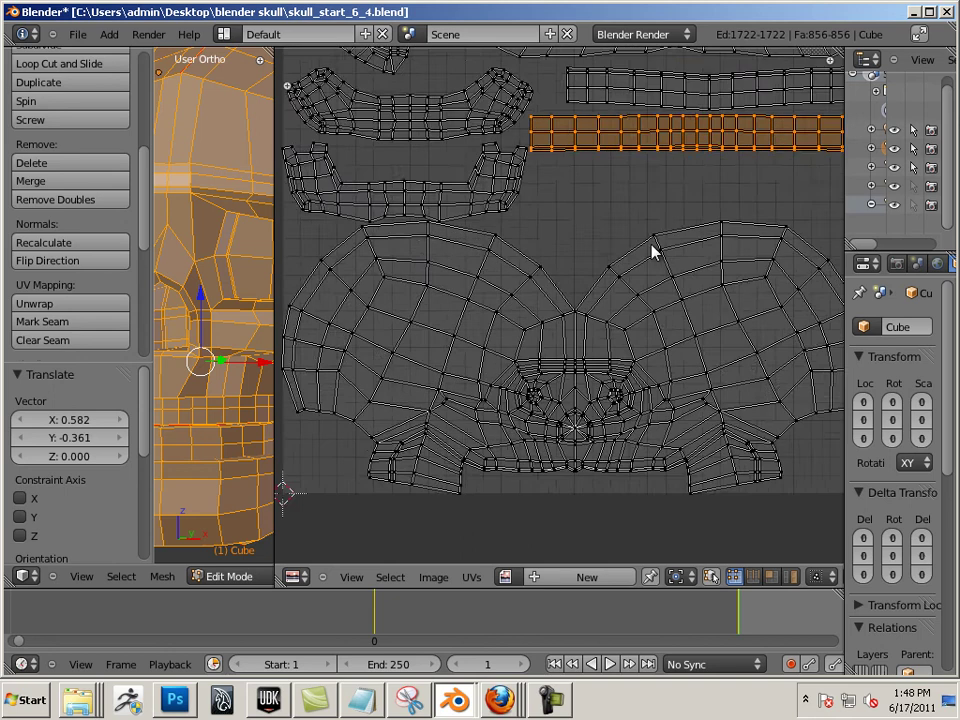
{"action": "scroll", "coordinate": [668, 218], "scroll_direction": "down", "scroll_amount": 4}
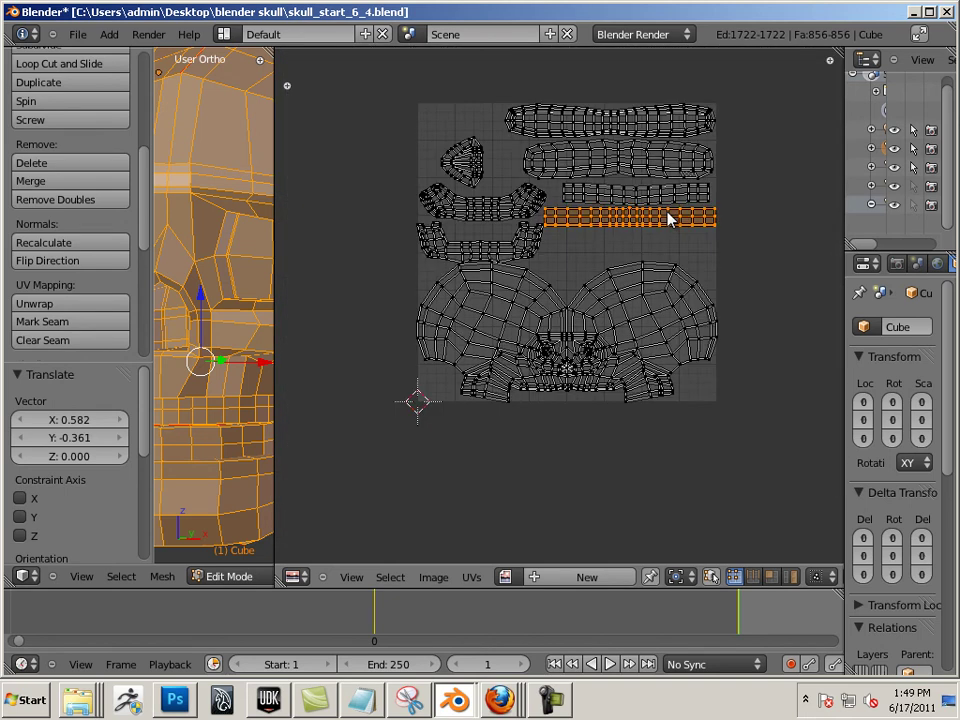
{"action": "scroll", "coordinate": [667, 220], "scroll_direction": "up", "scroll_amount": 1}
{"action": "right_click", "coordinate": [434, 135]}
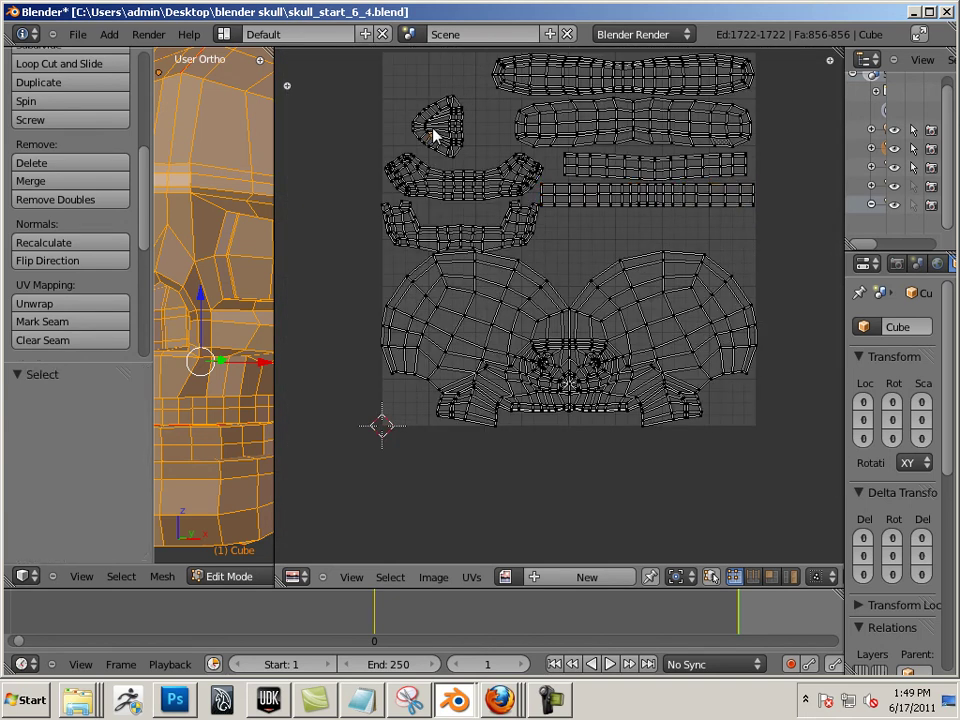
Step: Rotate the curved island upright and place it along the left edge
{"action": "right_click", "coordinate": [465, 175]}
{"action": "key", "text": "l"}
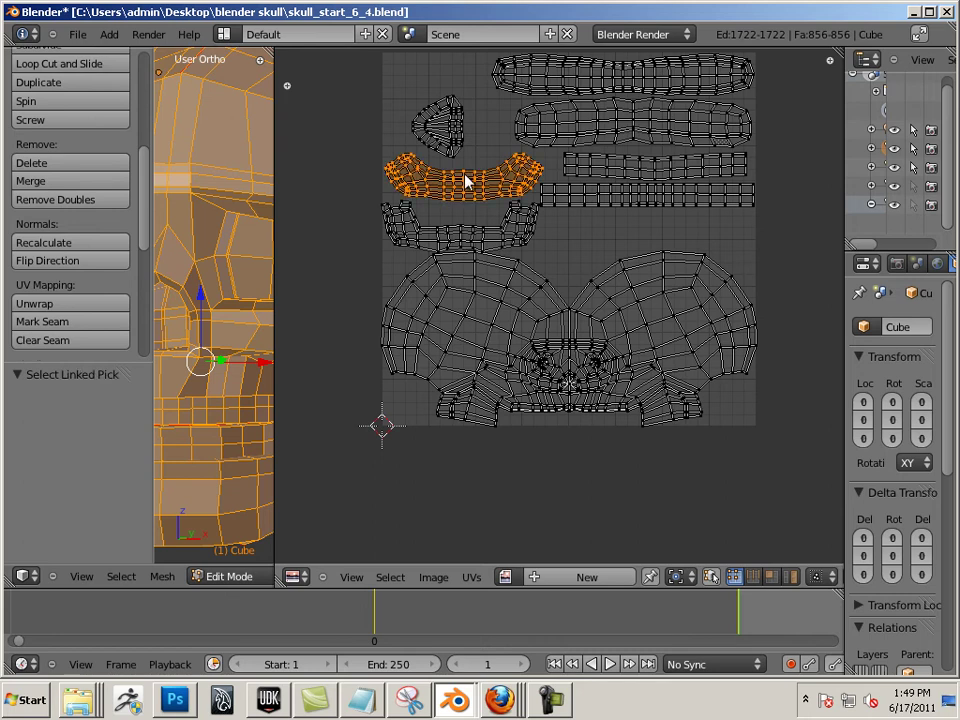
{"action": "key", "text": "r"}
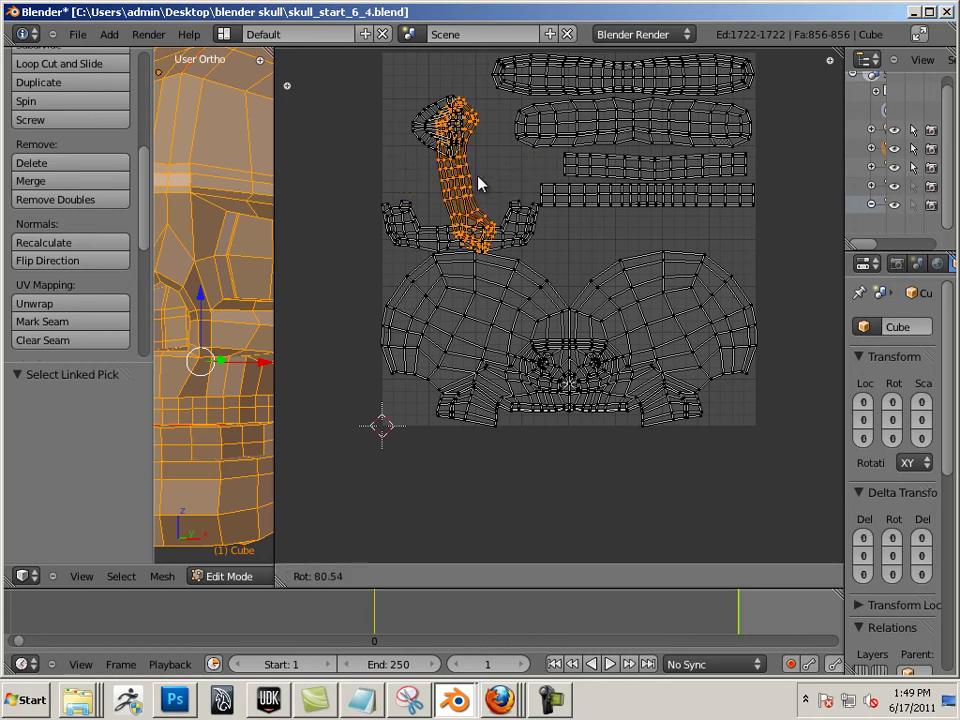
{"action": "left_click", "coordinate": [476, 183]}
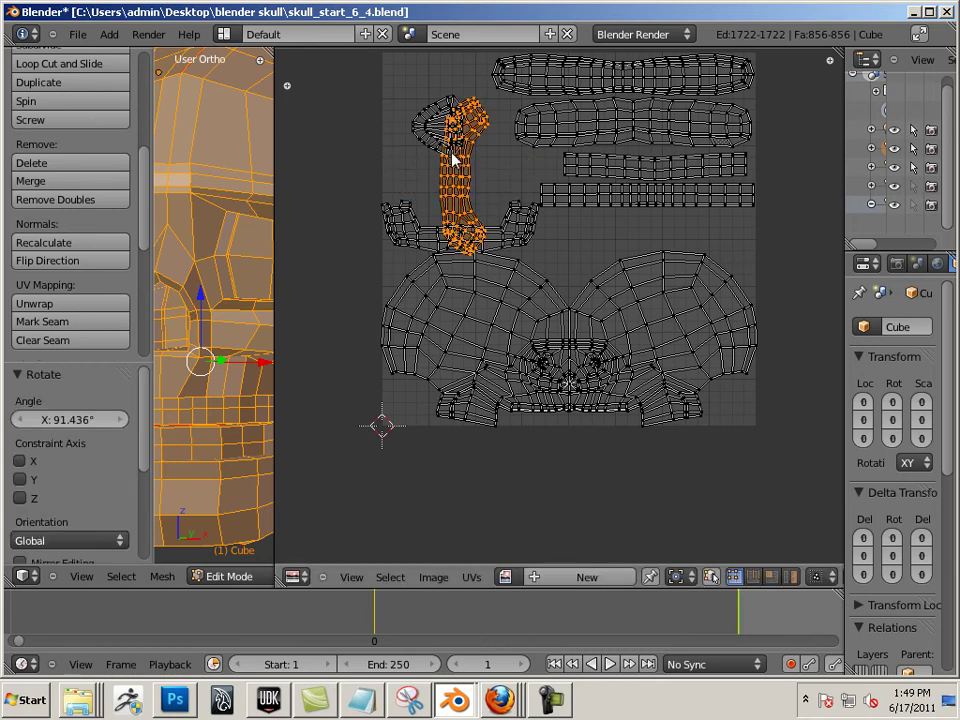
{"action": "key", "text": "g"}
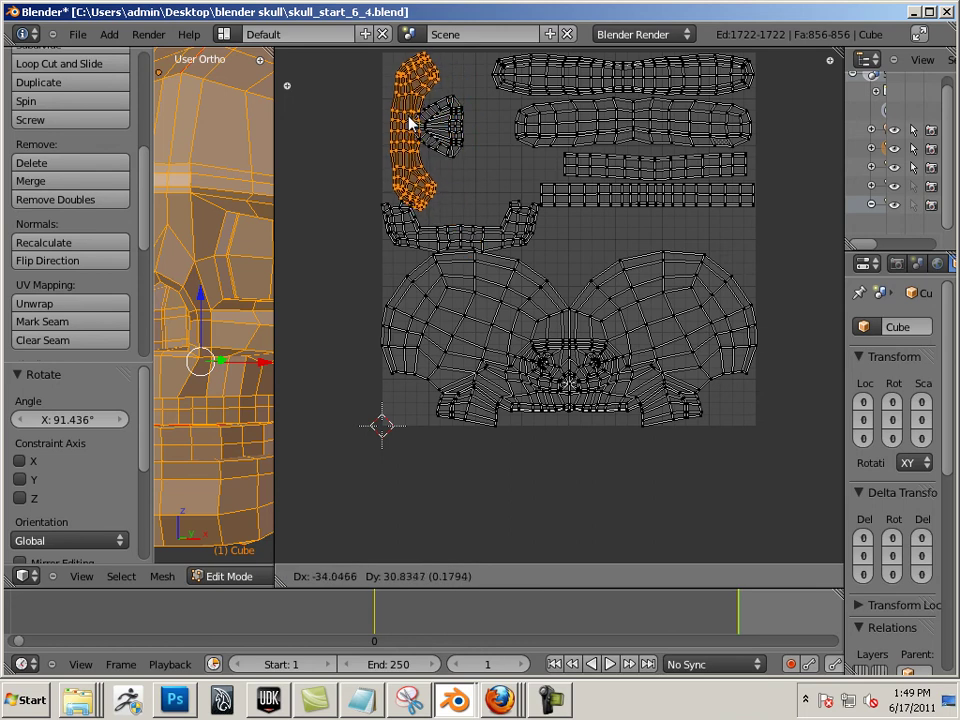
{"action": "left_click", "coordinate": [408, 125]}
Step: Rotate the bracket-shaped island about 92° and set it beside the curved one
{"action": "right_click", "coordinate": [447, 237]}
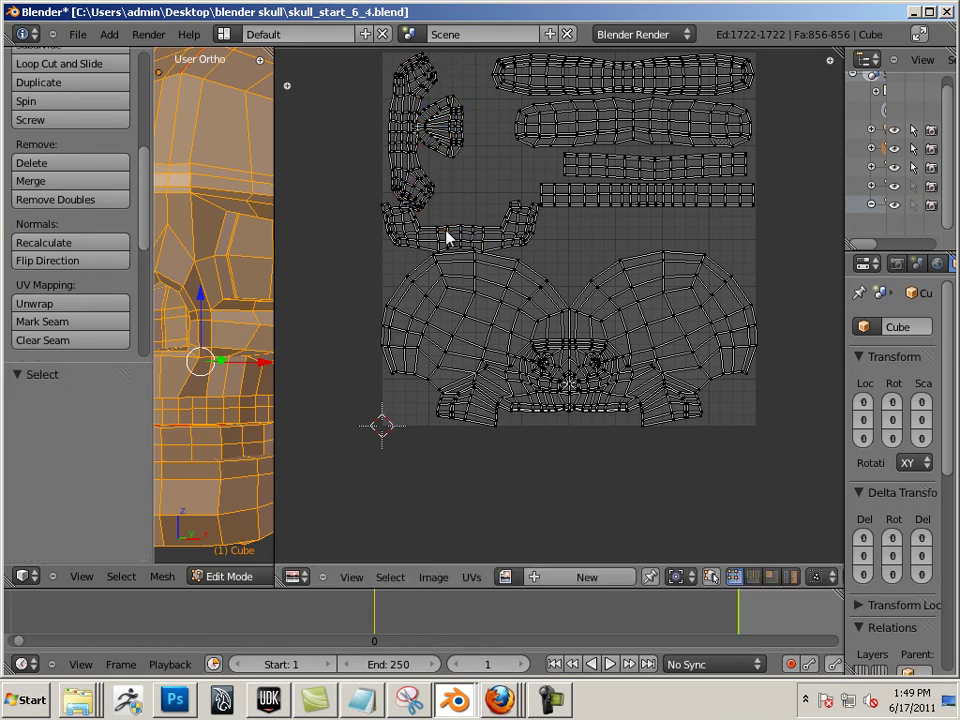
{"action": "key", "text": "l"}
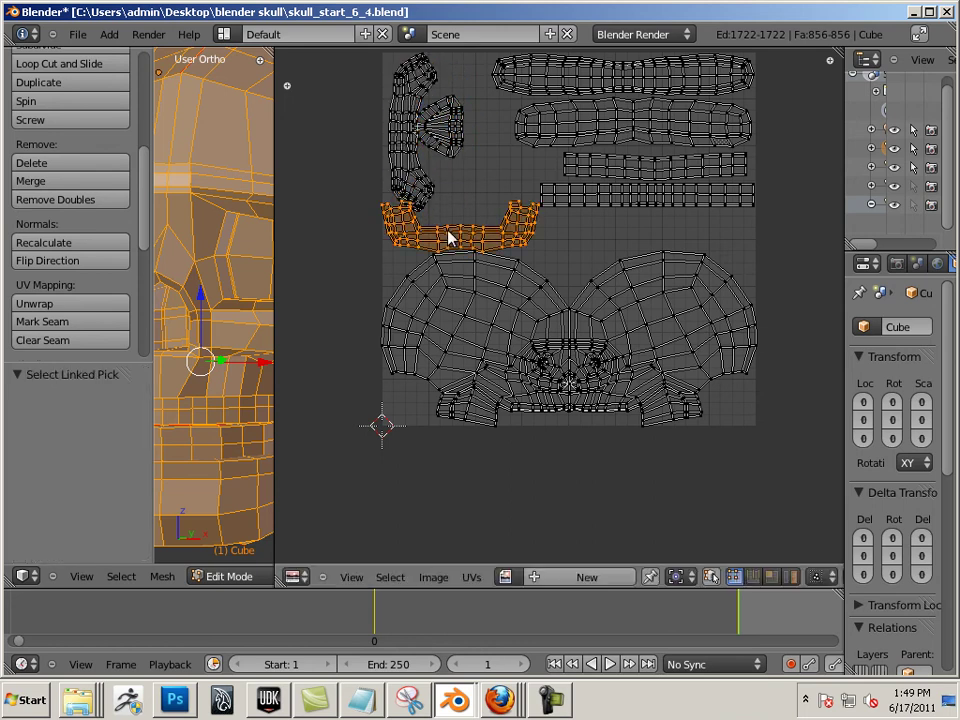
{"action": "key", "text": "r"}
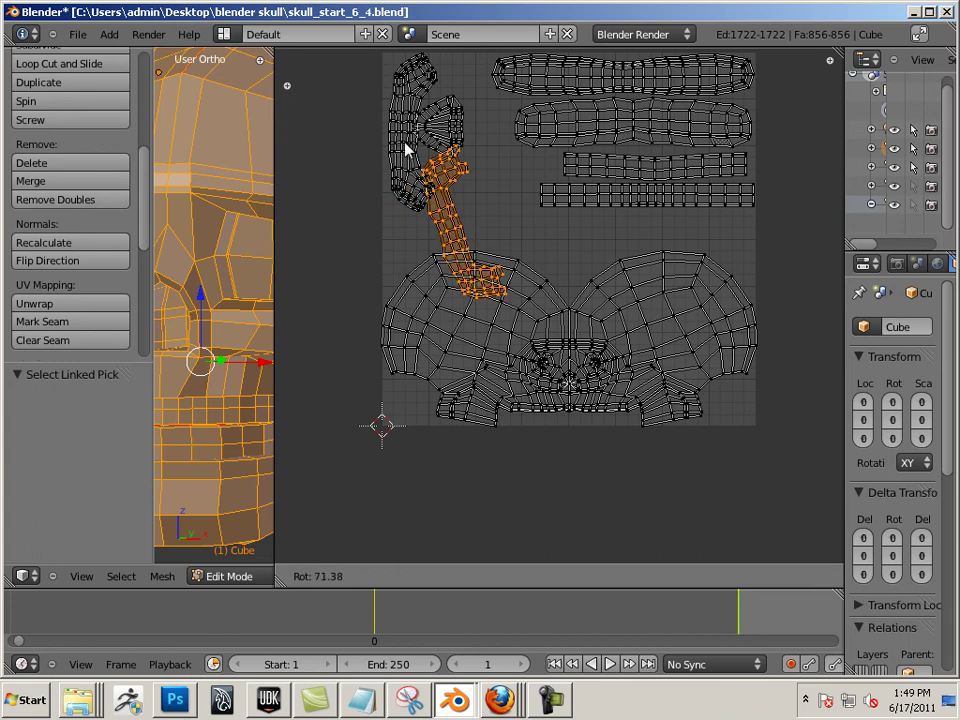
{"action": "left_click", "coordinate": [440, 146]}
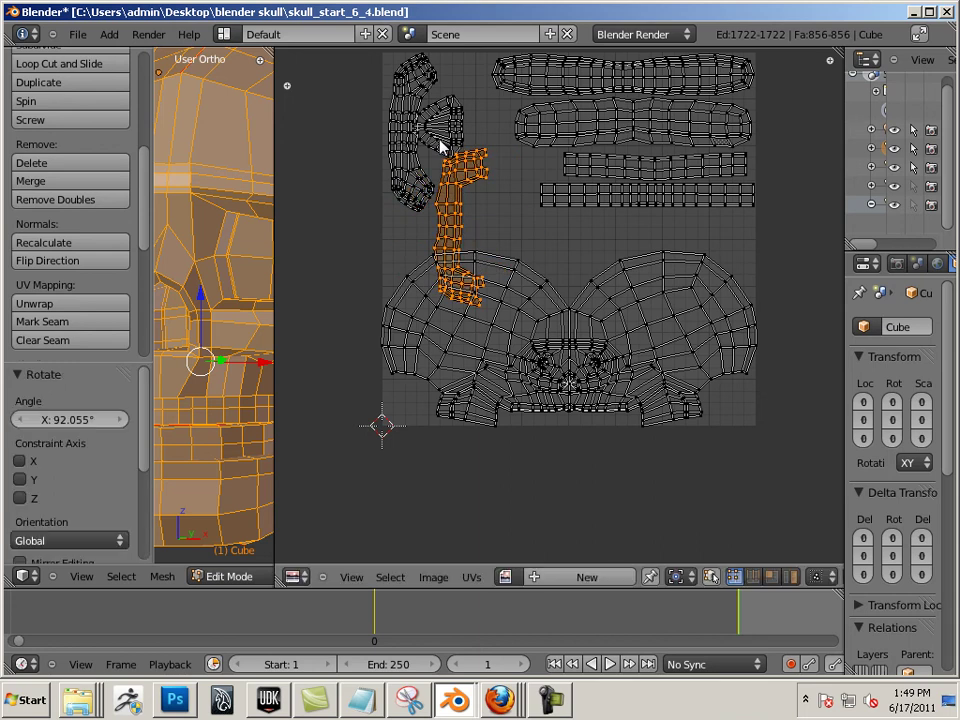
{"action": "key", "text": "g"}
{"action": "left_click", "coordinate": [437, 44]}
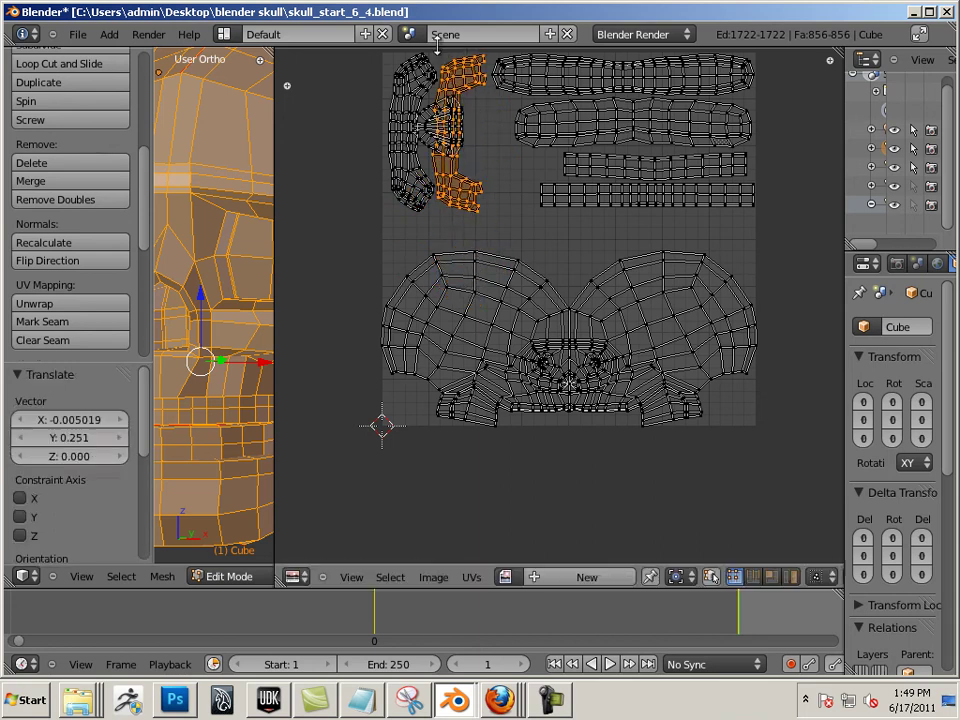
Step: Move and rotate the fan-shaped island to sit above the skull halves
{"action": "right_click", "coordinate": [422, 148]}
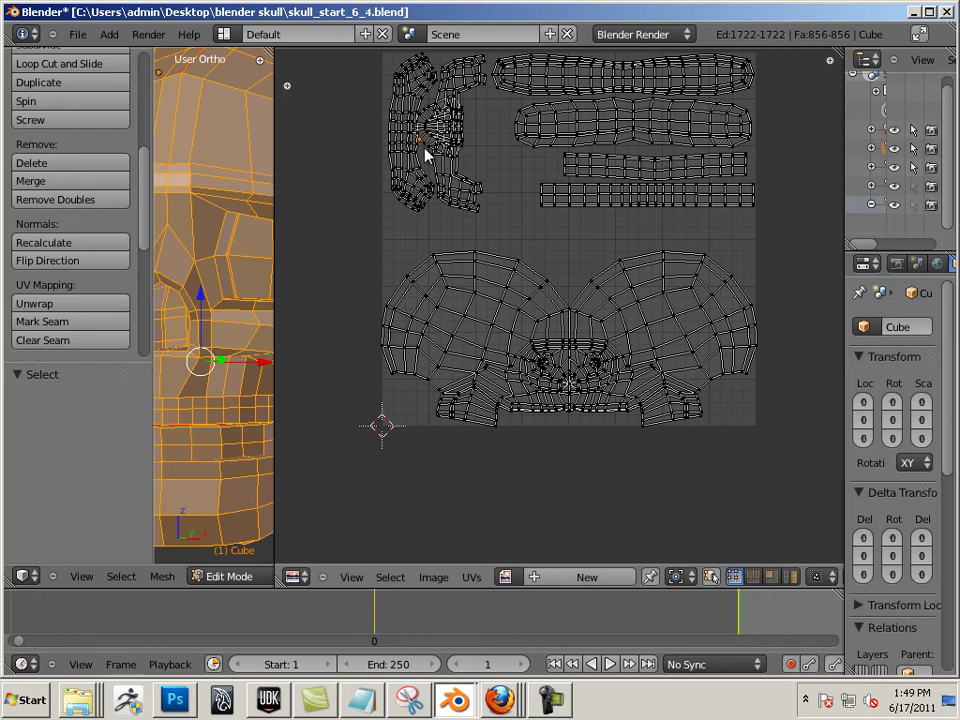
{"action": "key", "text": "l"}
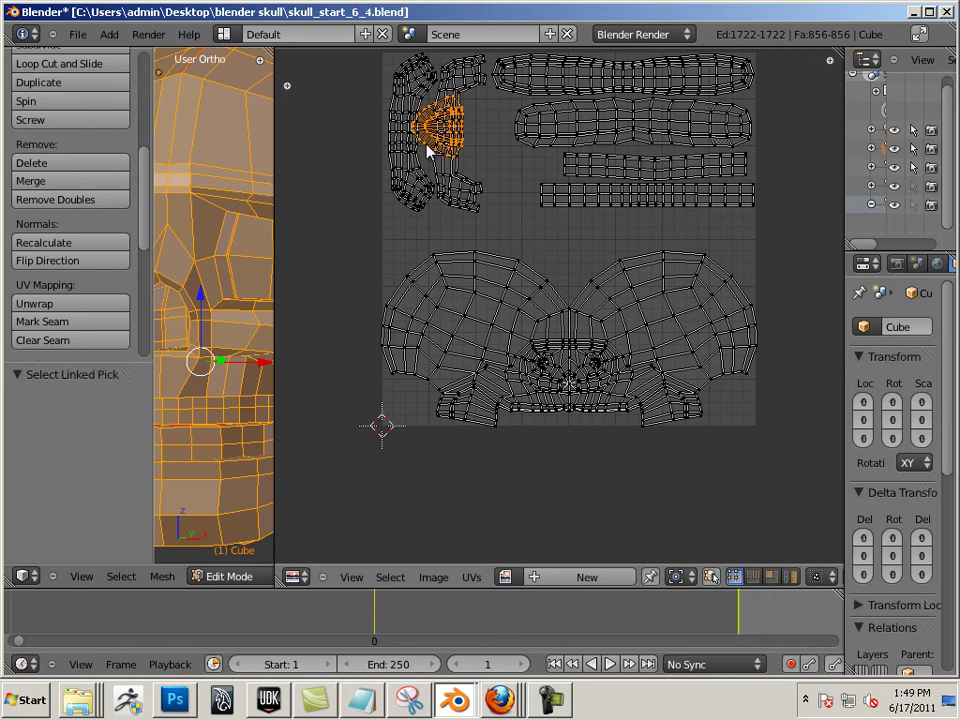
{"action": "key", "text": "g"}
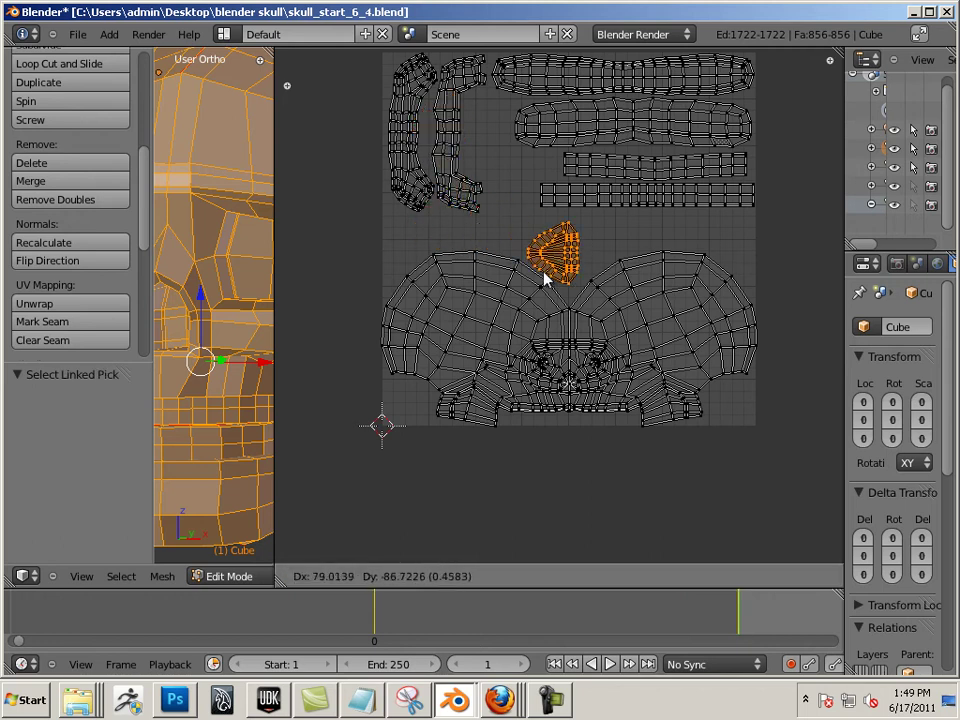
{"action": "left_click", "coordinate": [553, 279]}
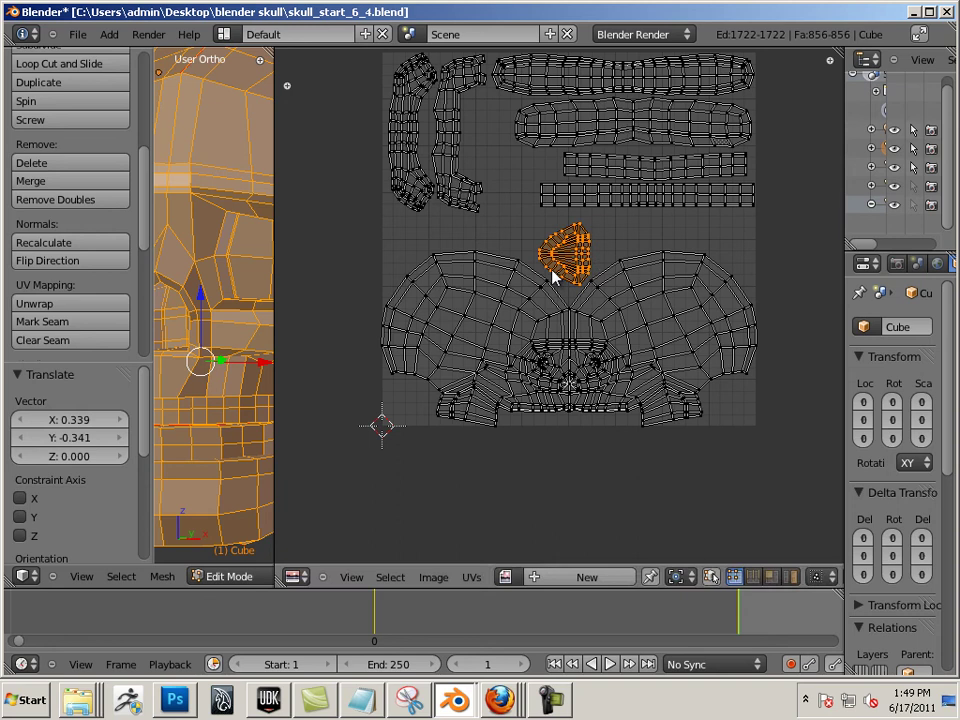
{"action": "key", "text": "r"}
{"action": "left_click", "coordinate": [583, 275]}
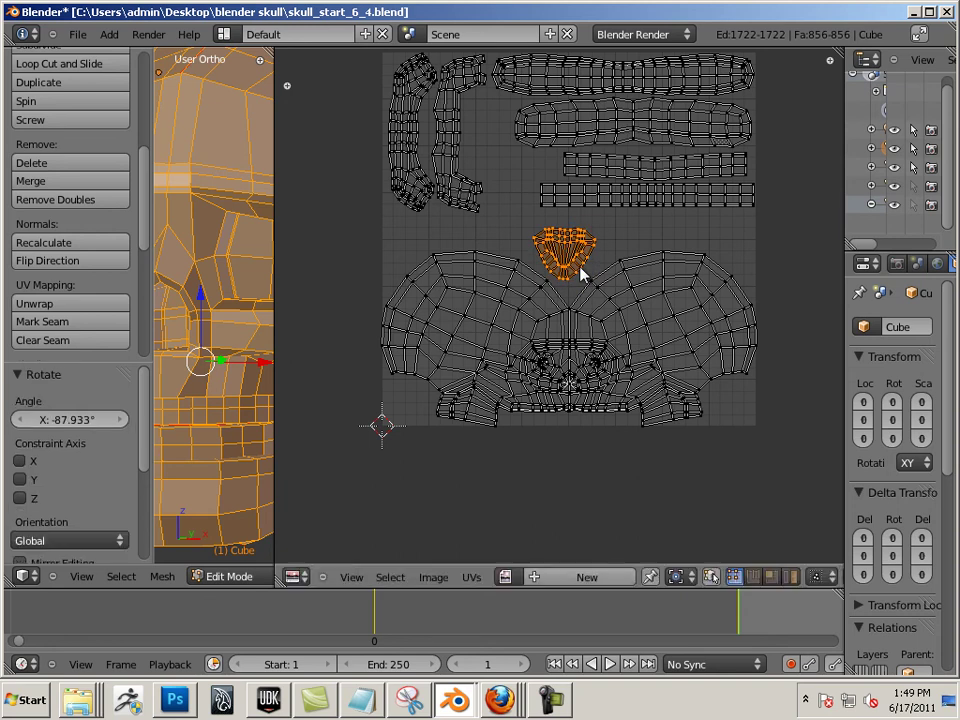
{"action": "key", "text": "g"}
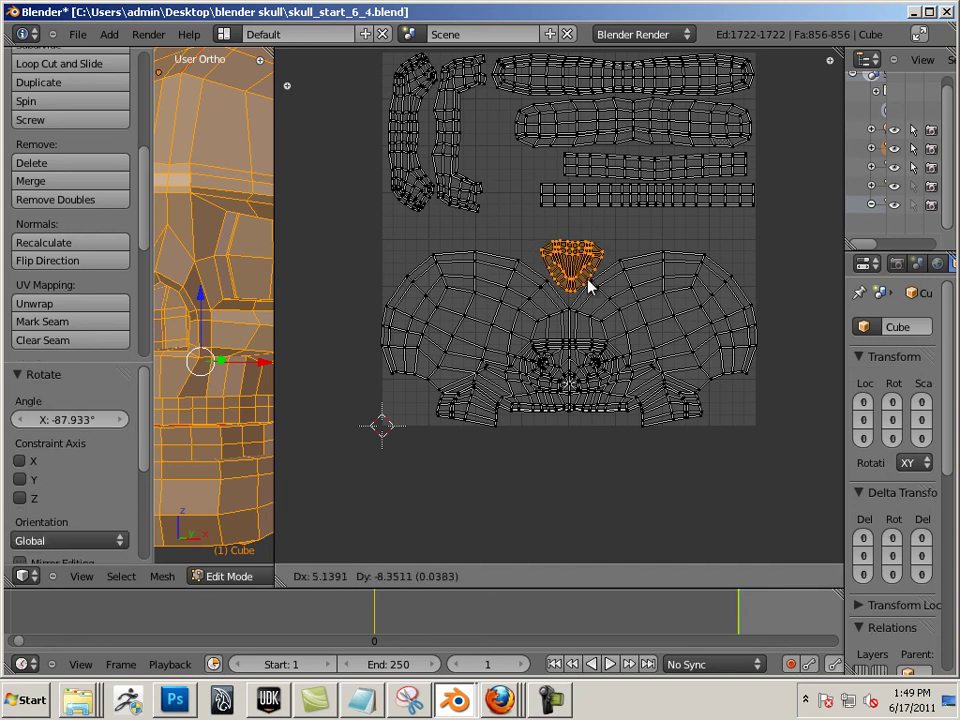
{"action": "left_click", "coordinate": [588, 285]}
Step: Select the four horizontal UV strips and enlarge them slightly
{"action": "right_click", "coordinate": [663, 196]}
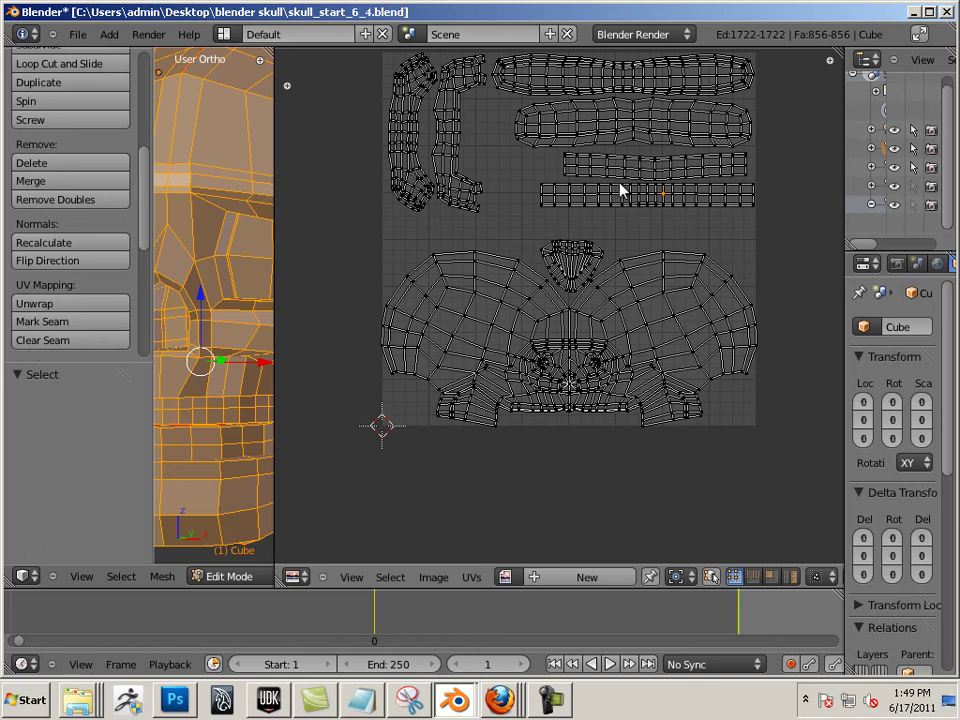
{"action": "key", "text": "l"}
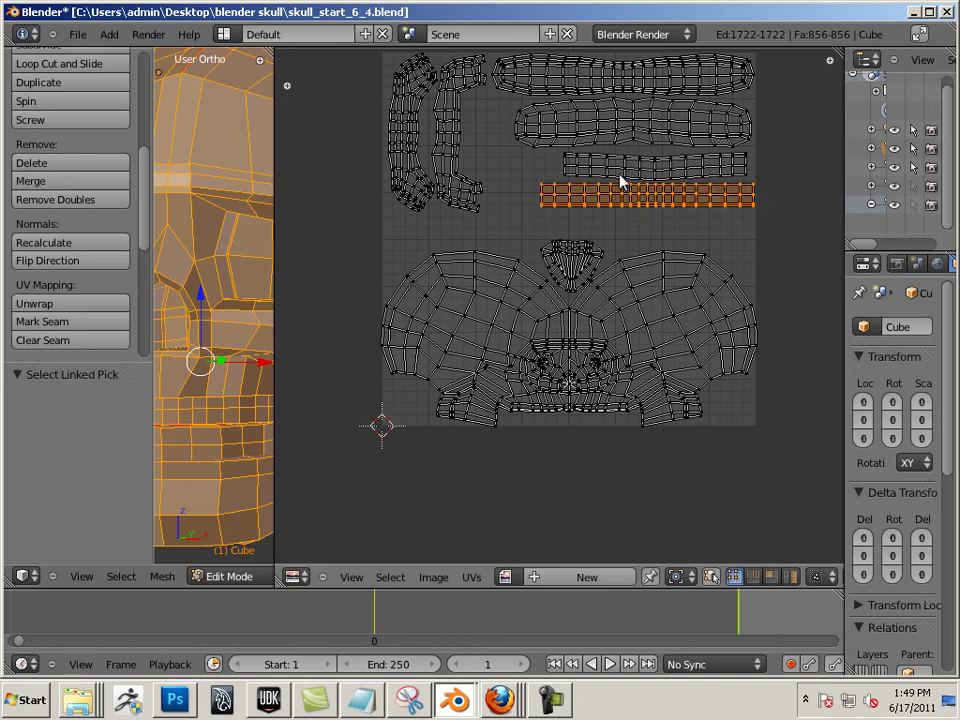
{"action": "key", "text": "l"}
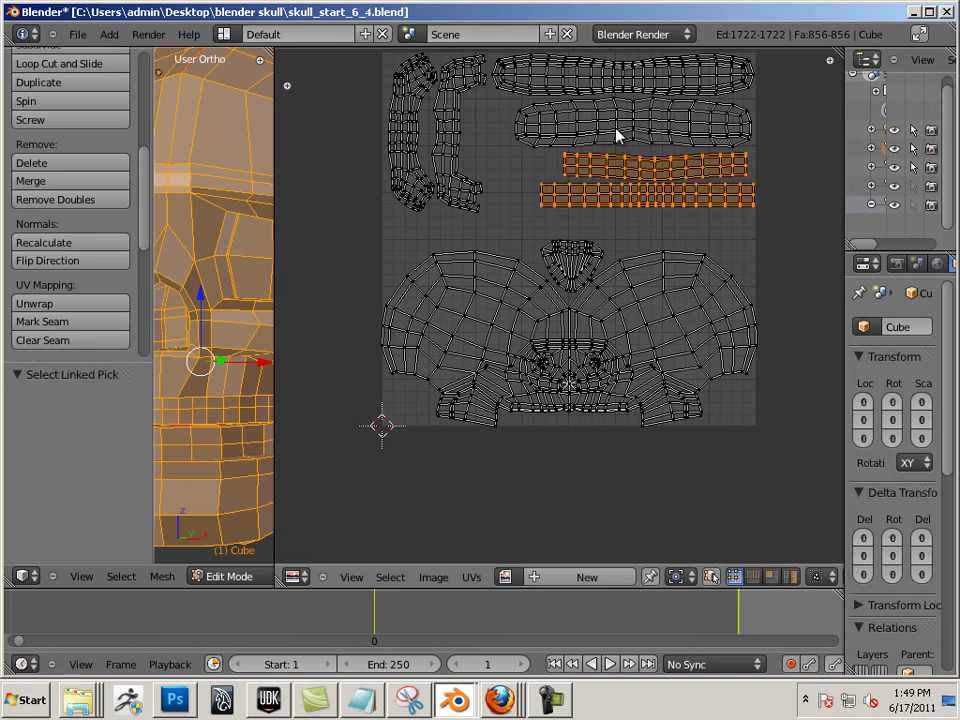
{"action": "key", "text": "l"}
{"action": "key", "text": "l"}
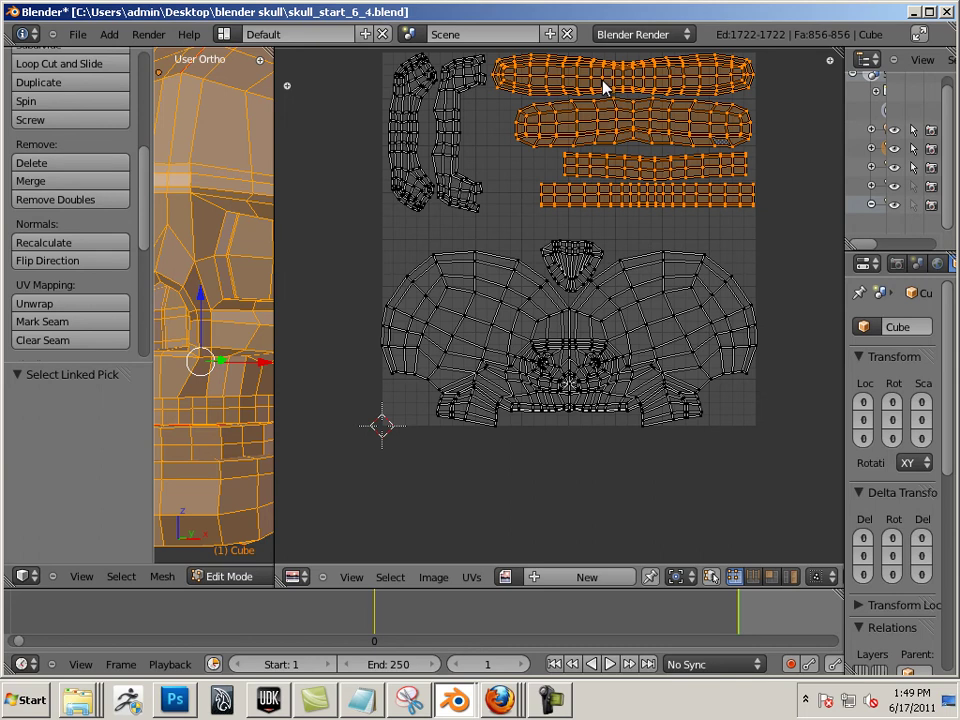
{"action": "key", "text": "s"}
{"action": "left_click", "coordinate": [602, 86]}
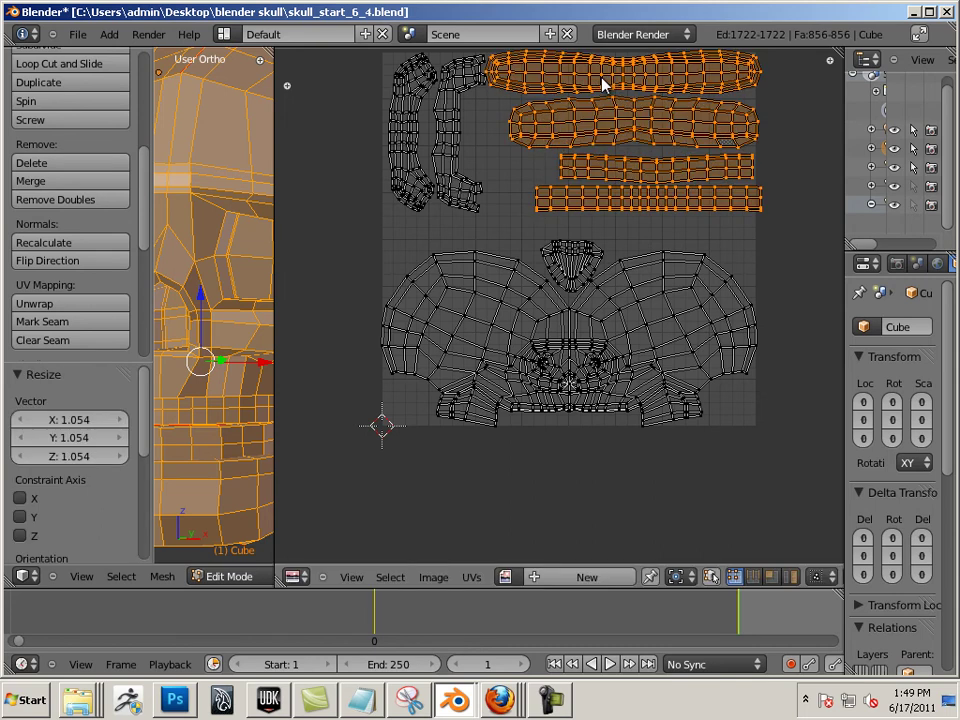
Step: Lower the strips down-left, enlarging and nudging them into their final position
{"action": "key", "text": "g"}
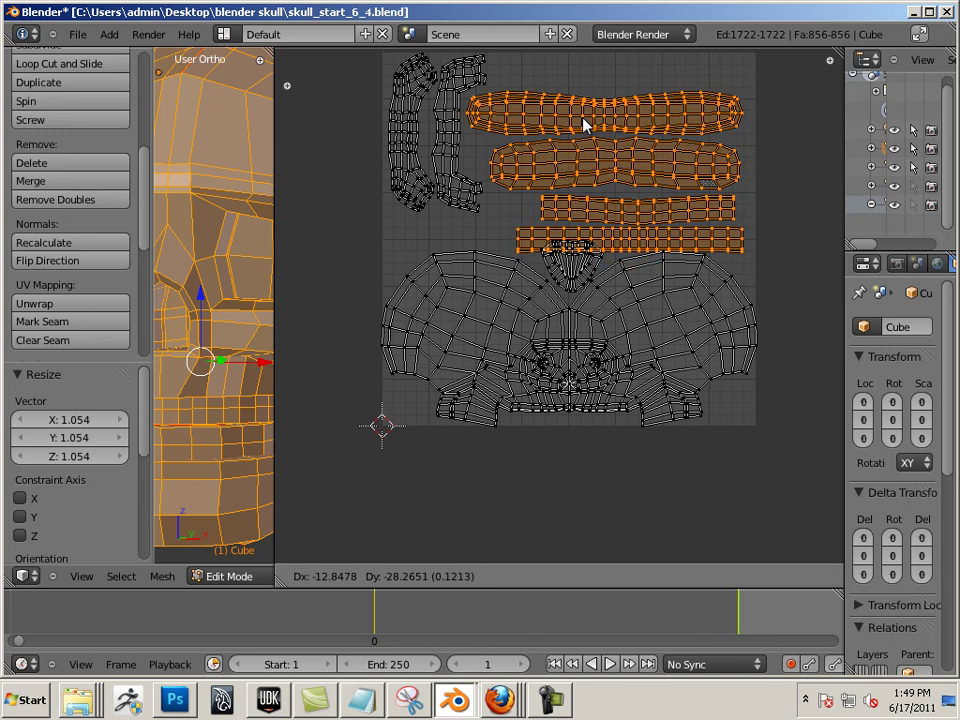
{"action": "left_click", "coordinate": [583, 124]}
{"action": "key", "text": "s"}
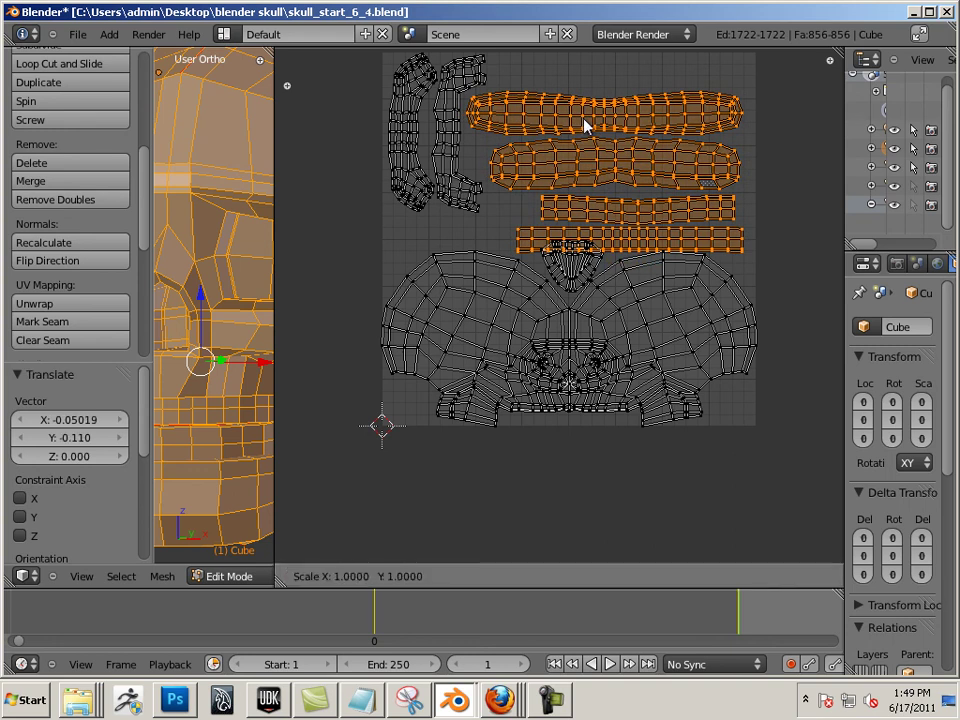
{"action": "left_click", "coordinate": [580, 124]}
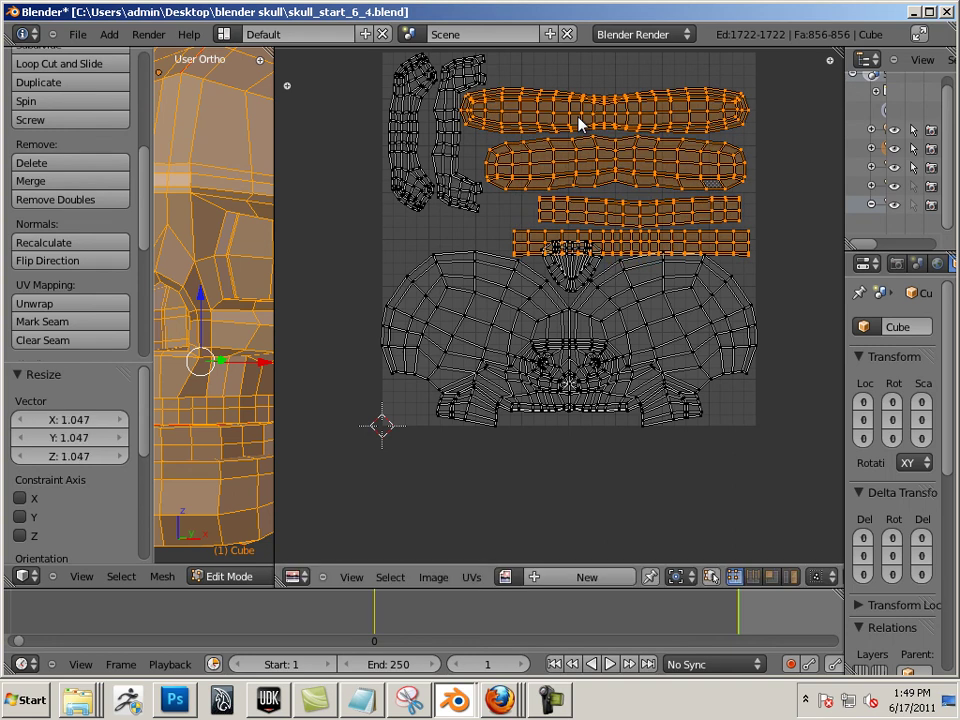
{"action": "key", "text": "g"}
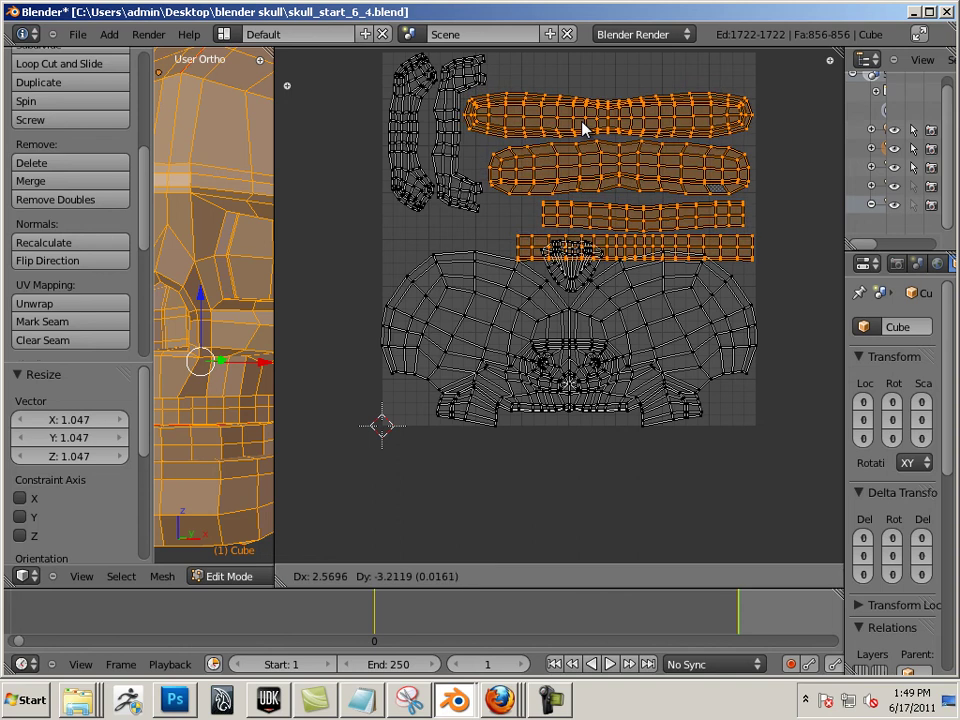
{"action": "left_click", "coordinate": [581, 126]}
Step: Move the long thin UV strip to the top of the UV space
{"action": "left_click", "coordinate": [625, 258]}
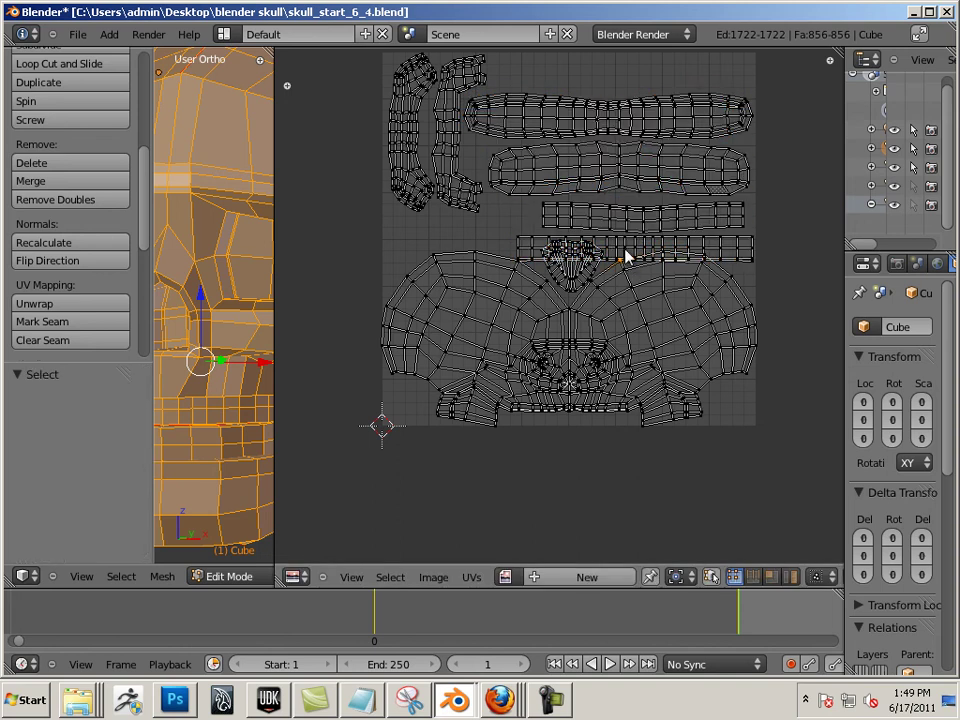
{"action": "left_click", "coordinate": [535, 250]}
{"action": "key", "text": "l"}
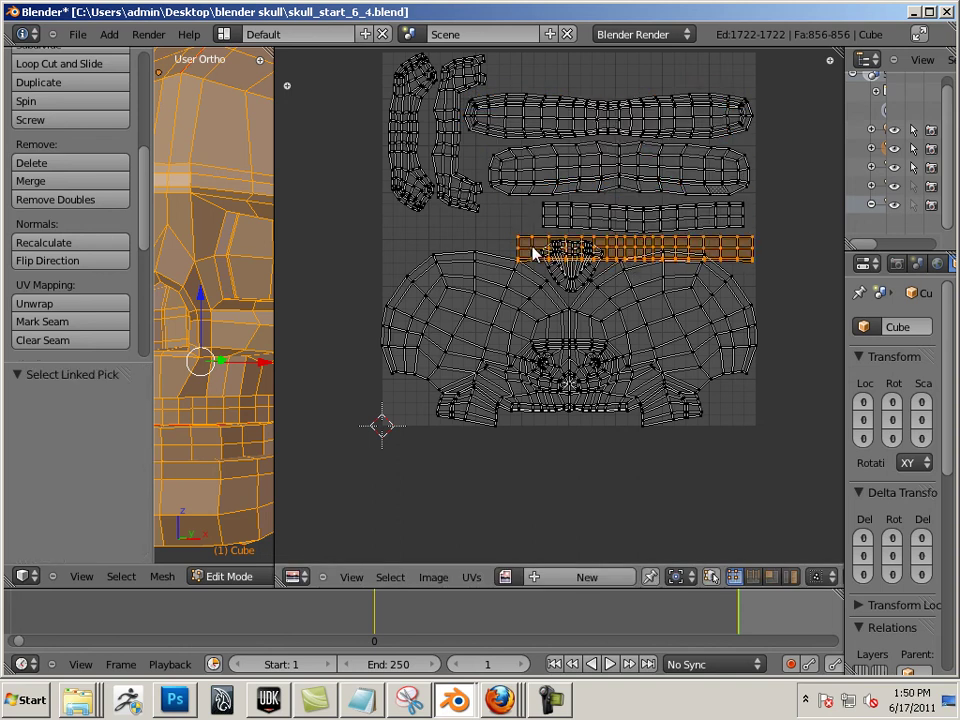
{"action": "key", "text": "g"}
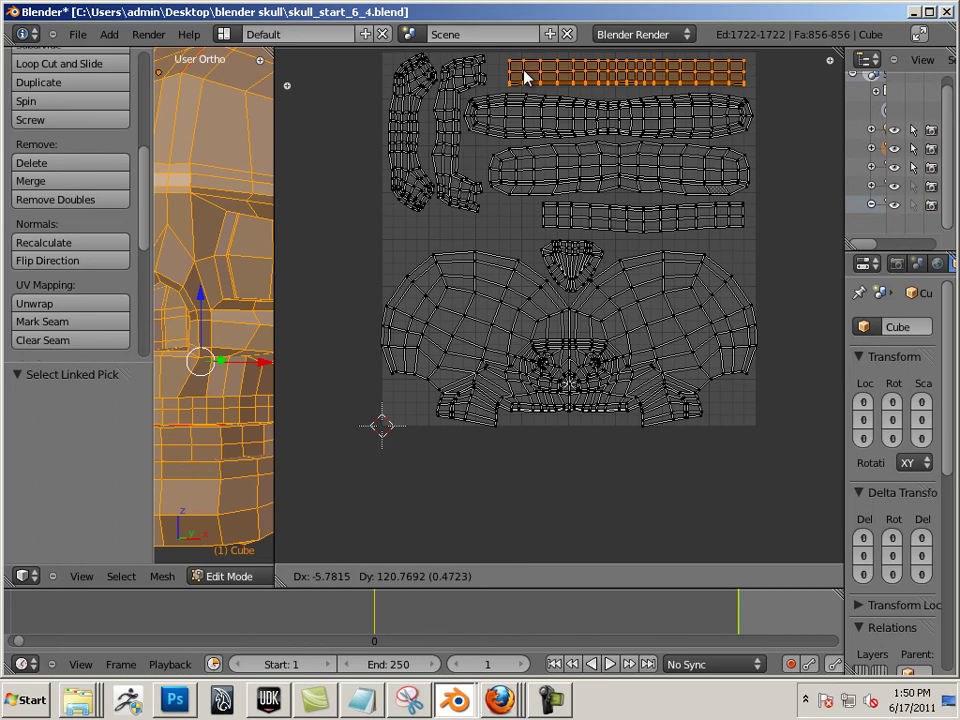
{"action": "left_click", "coordinate": [525, 77]}
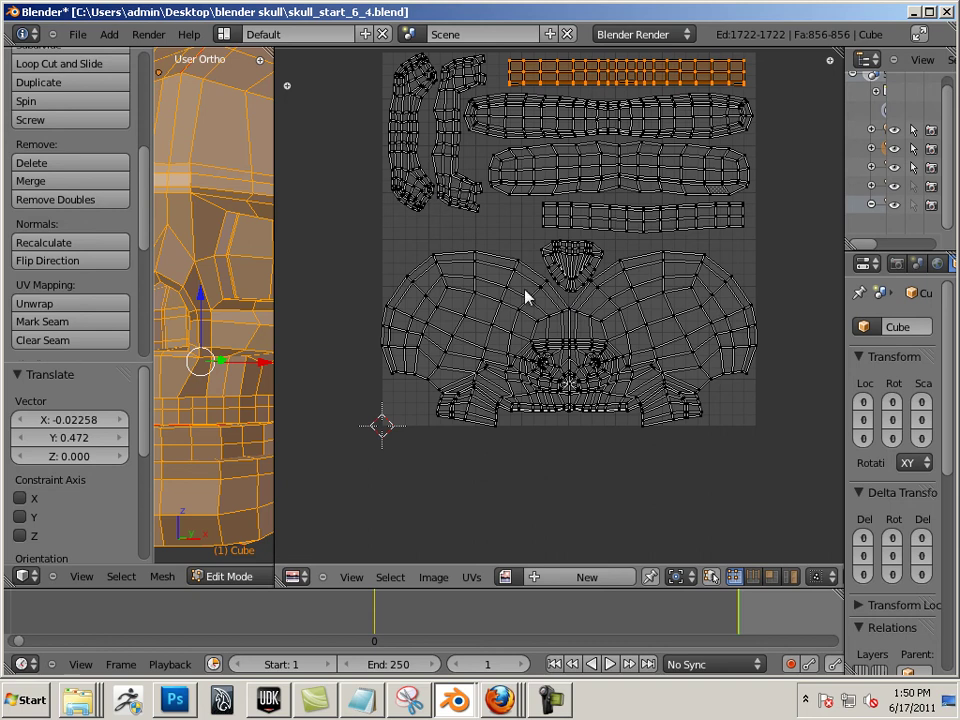
Step: Shift the triangular island slightly up and left
{"action": "right_click", "coordinate": [565, 281]}
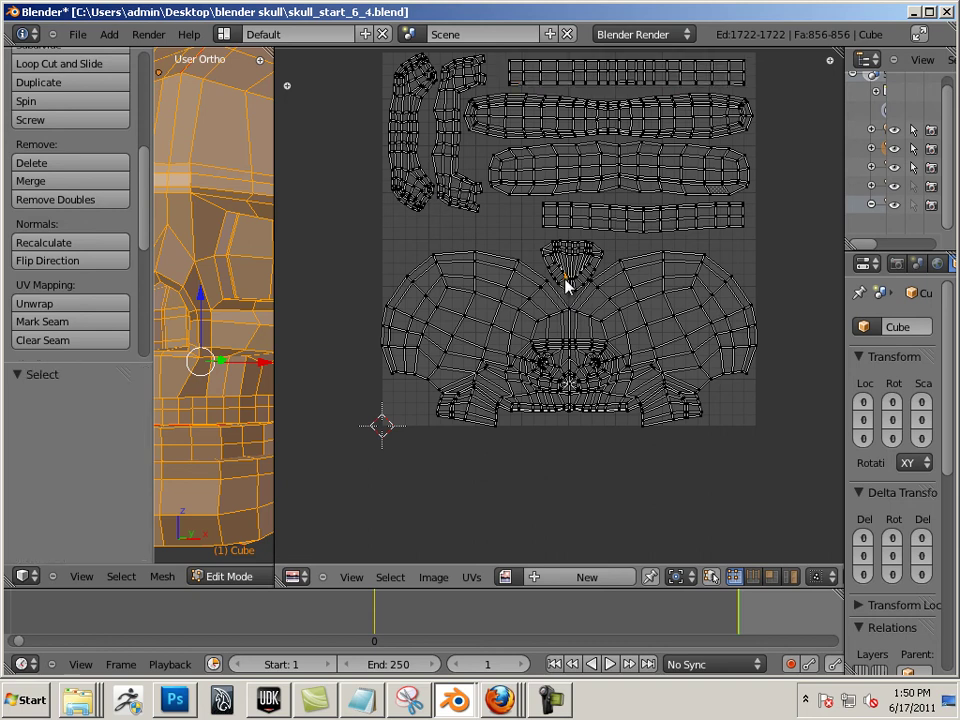
{"action": "key", "text": "l"}
{"action": "key", "text": "g"}
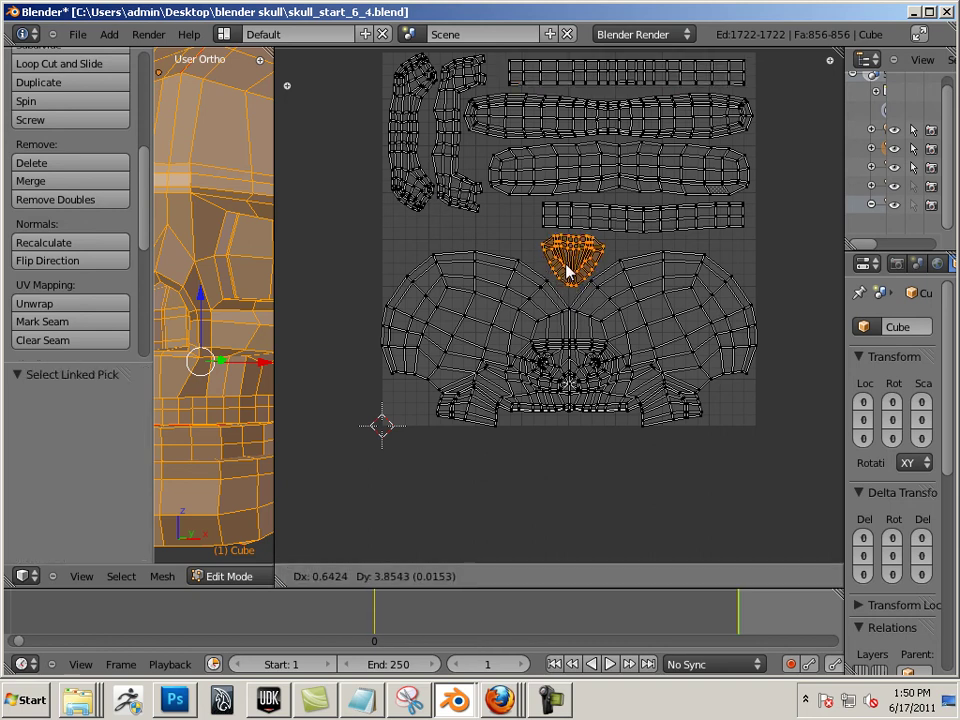
{"action": "left_click", "coordinate": [564, 271]}
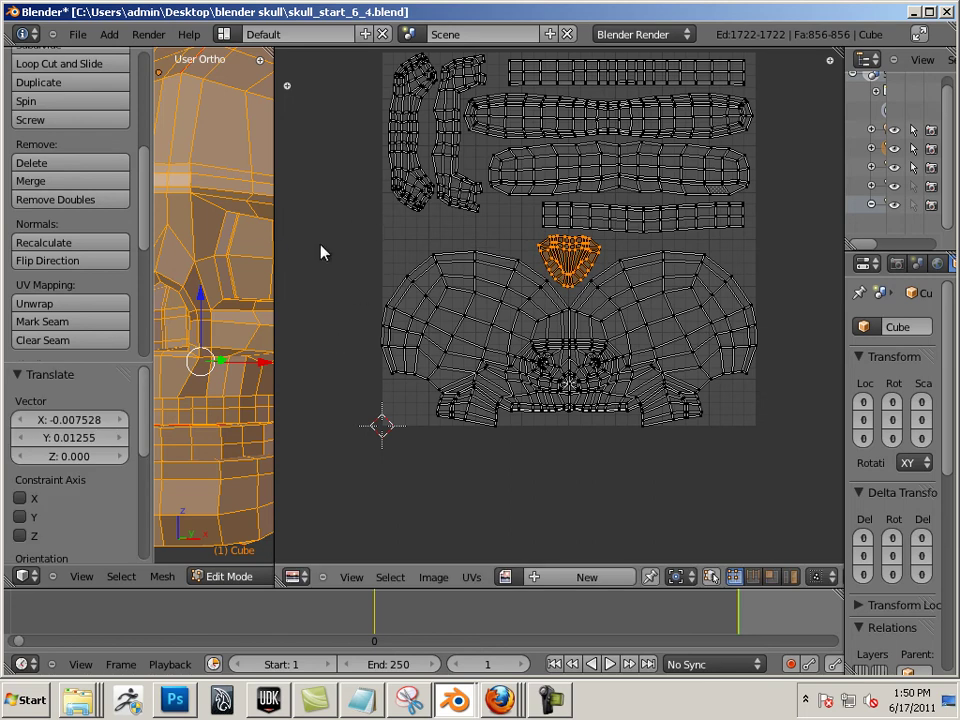
Step: Drag the viewport border right twice and zoom out so the skull and reference images show
{"action": "left_click_drag", "start_coordinate": [274, 242], "coordinate": [560, 281]}
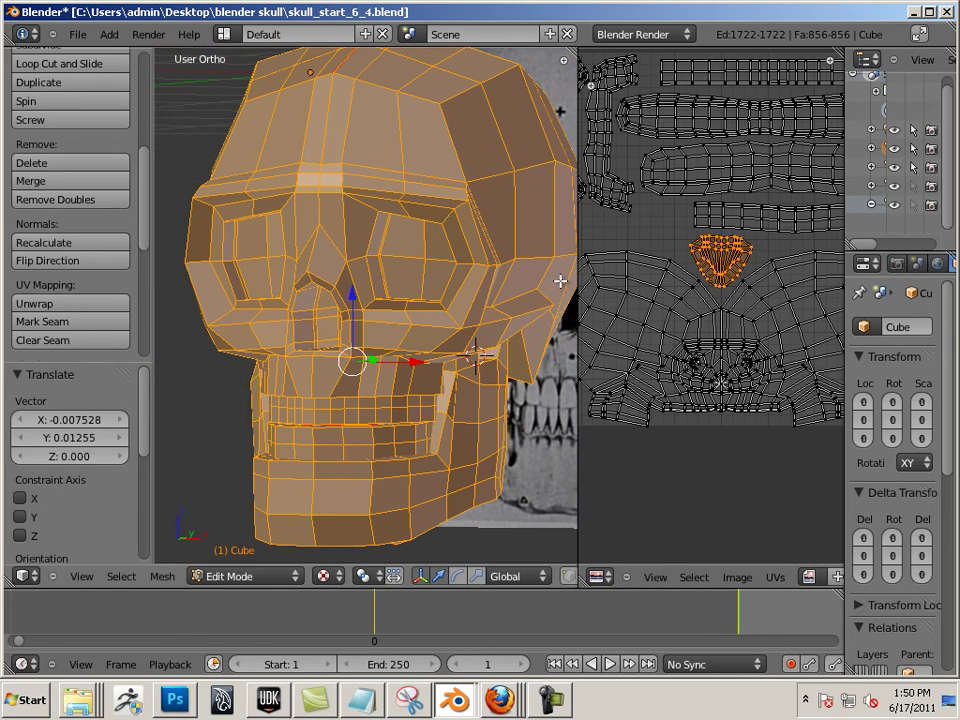
{"action": "scroll", "coordinate": [560, 281], "scroll_direction": "down", "scroll_amount": 1}
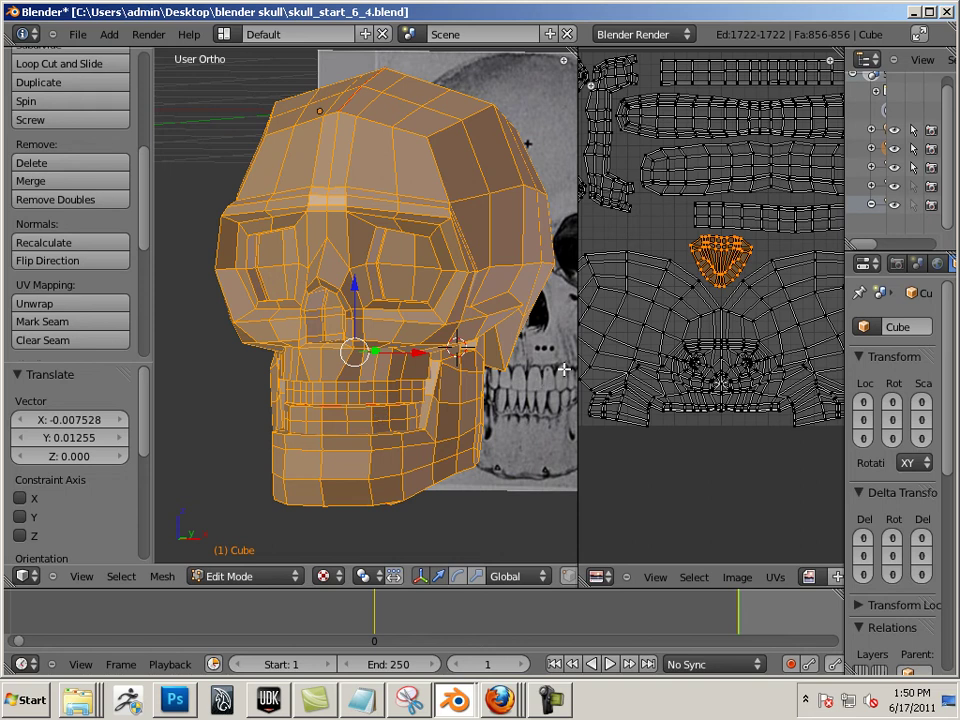
{"action": "scroll", "coordinate": [545, 350], "scroll_direction": "down", "scroll_amount": 2}
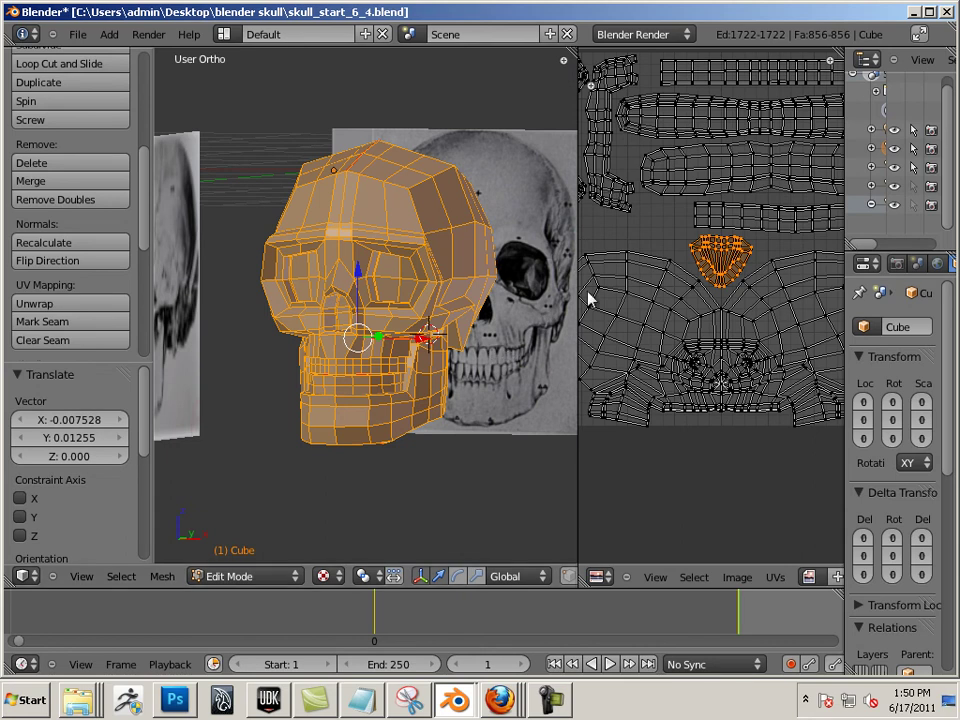
{"action": "scroll", "coordinate": [626, 285], "scroll_direction": "down", "scroll_amount": 1}
{"action": "right_click", "coordinate": [695, 331]}
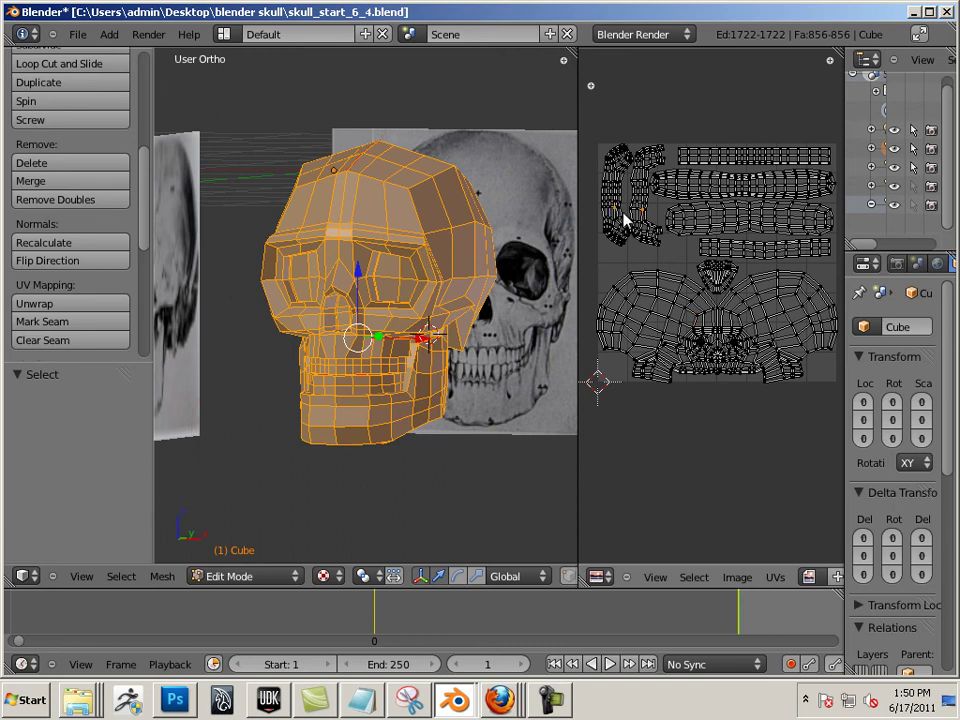
{"action": "right_click", "coordinate": [711, 284]}
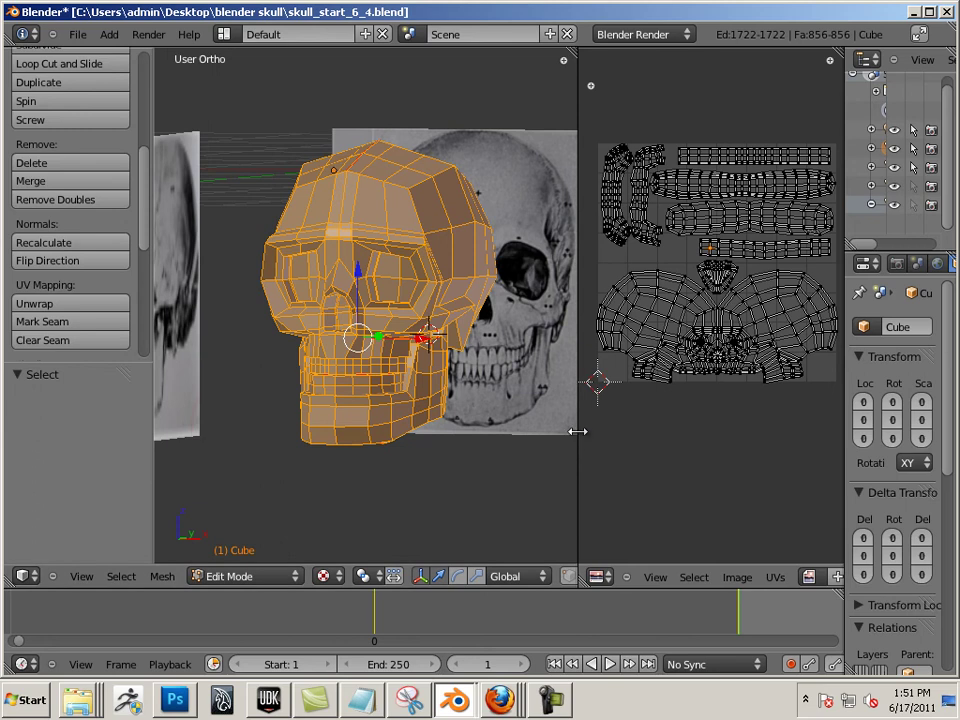
{"action": "left_click_drag", "start_coordinate": [577, 429], "coordinate": [705, 454]}
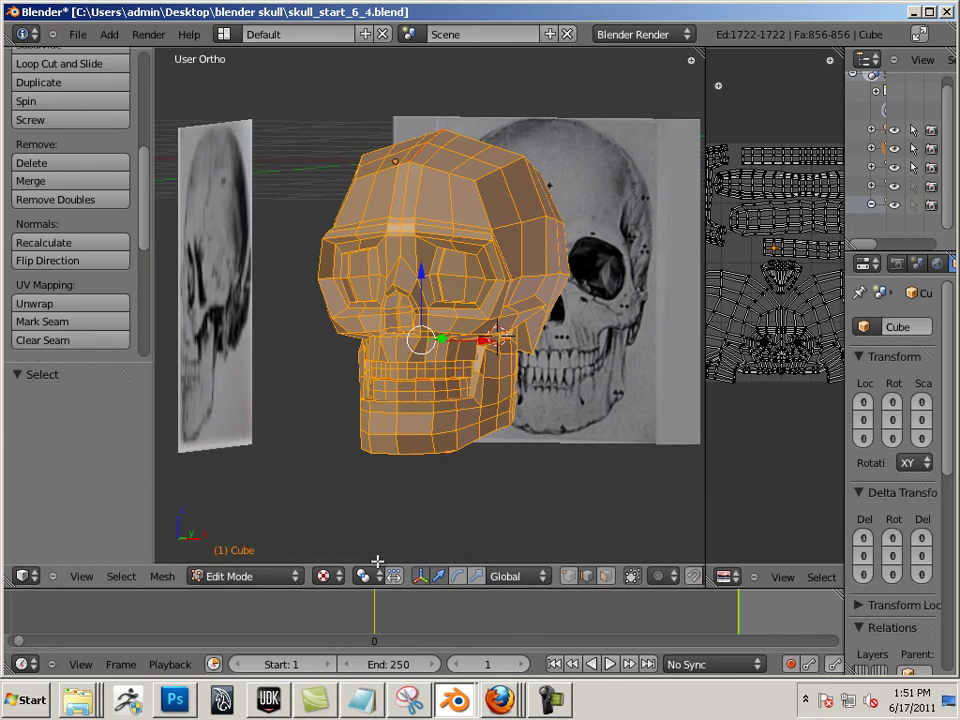
Step: In Photoshop, create a new 2048 by 2048 document
{"action": "left_click", "coordinate": [175, 700]}
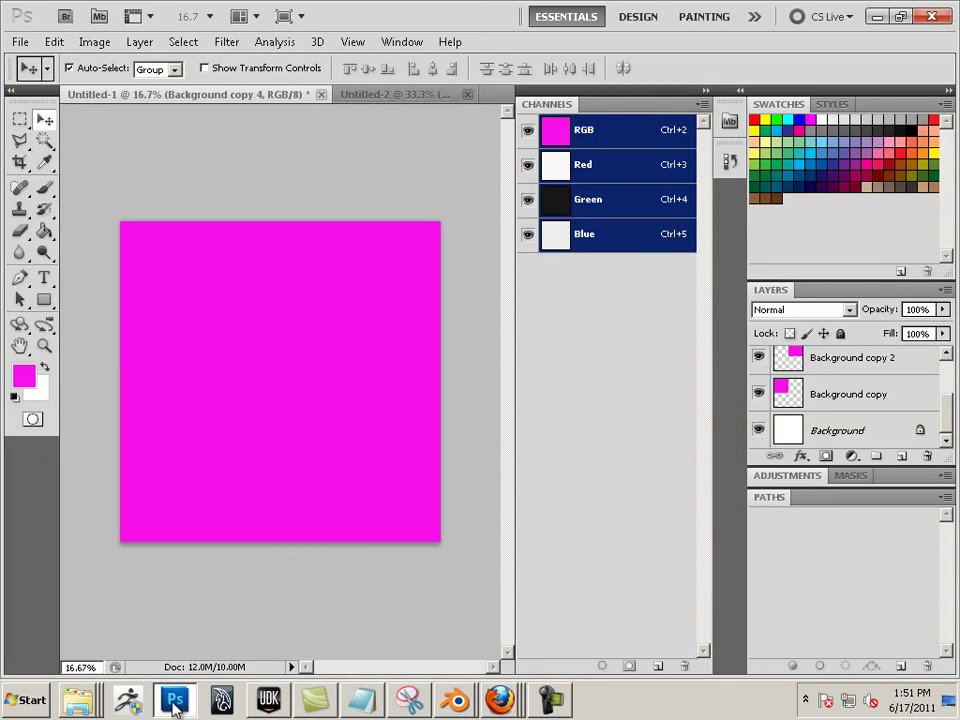
{"action": "left_click", "coordinate": [20, 41]}
{"action": "left_click", "coordinate": [36, 60]}
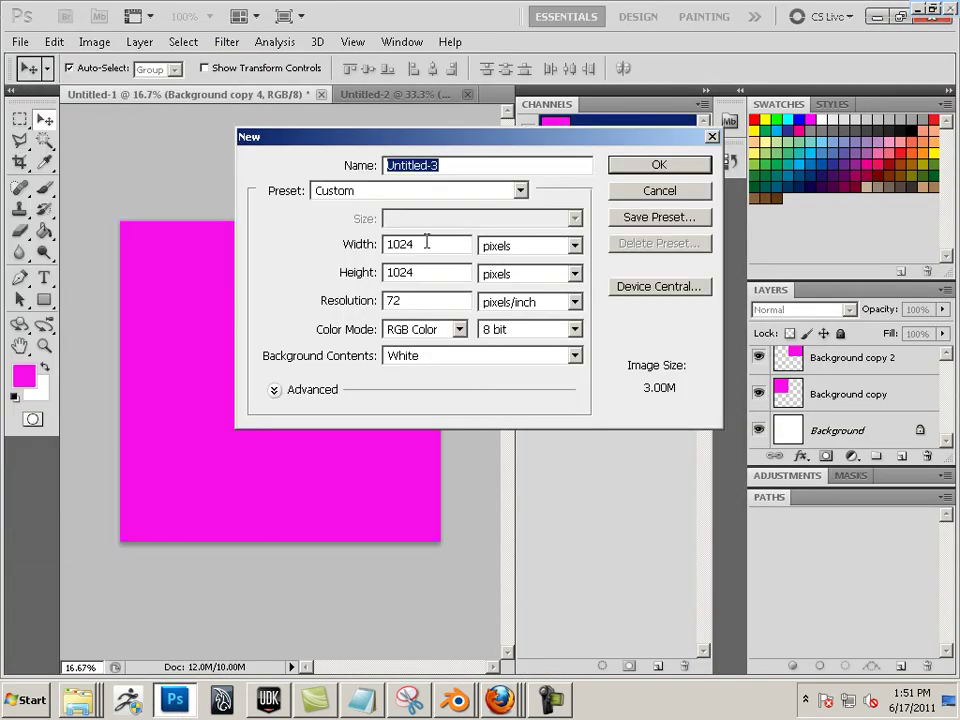
{"action": "left_click", "coordinate": [355, 245]}
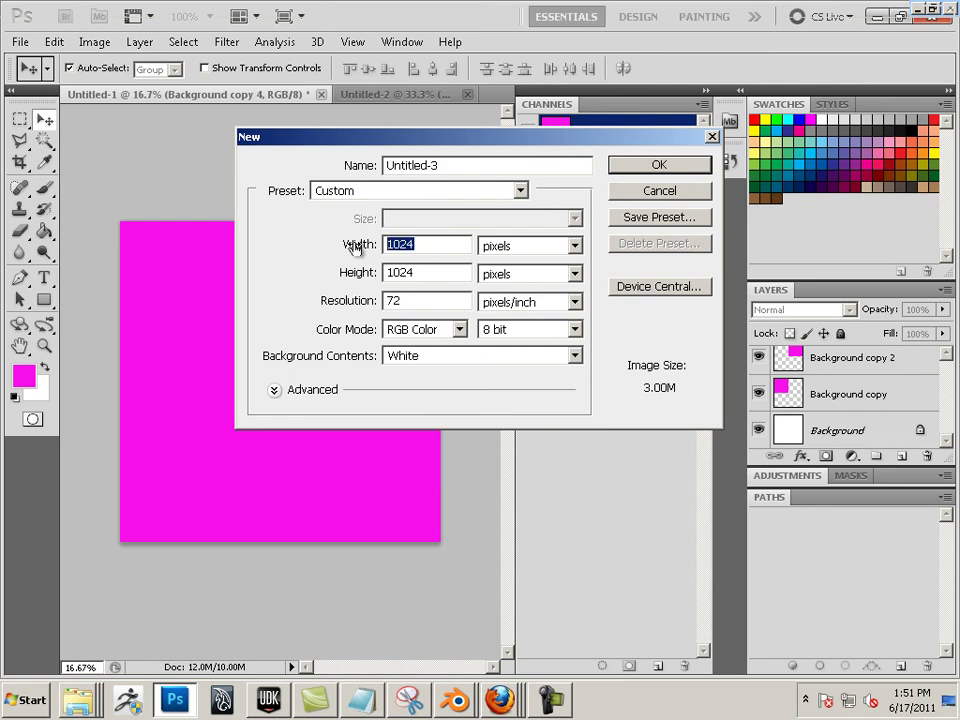
{"action": "type", "text": "2048"}
{"action": "left_click", "coordinate": [365, 272]}
{"action": "type", "text": "20"}
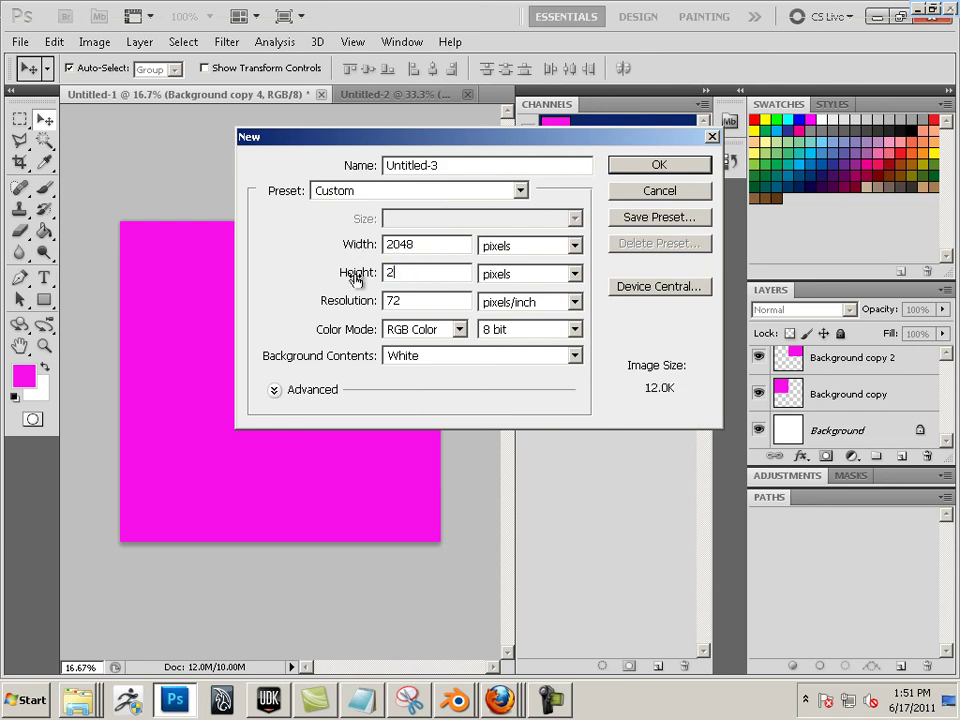
{"action": "type", "text": "48"}
{"action": "left_click", "coordinate": [688, 166]}
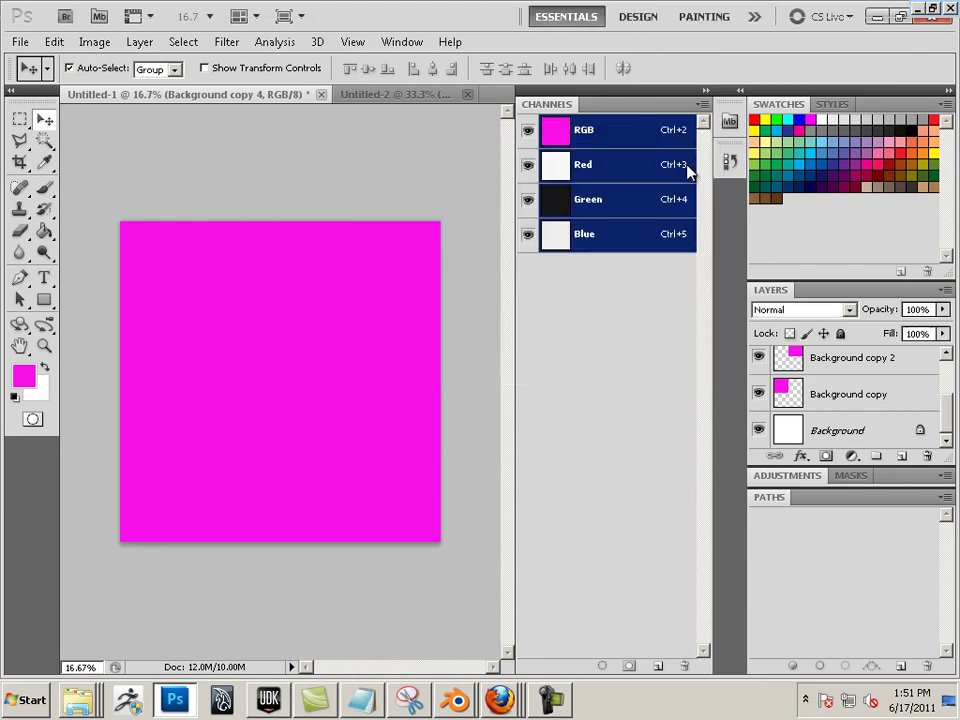
Step: Fill the canvas with the dark grey checker pattern using the Paint Bucket
{"action": "left_click", "coordinate": [44, 231]}
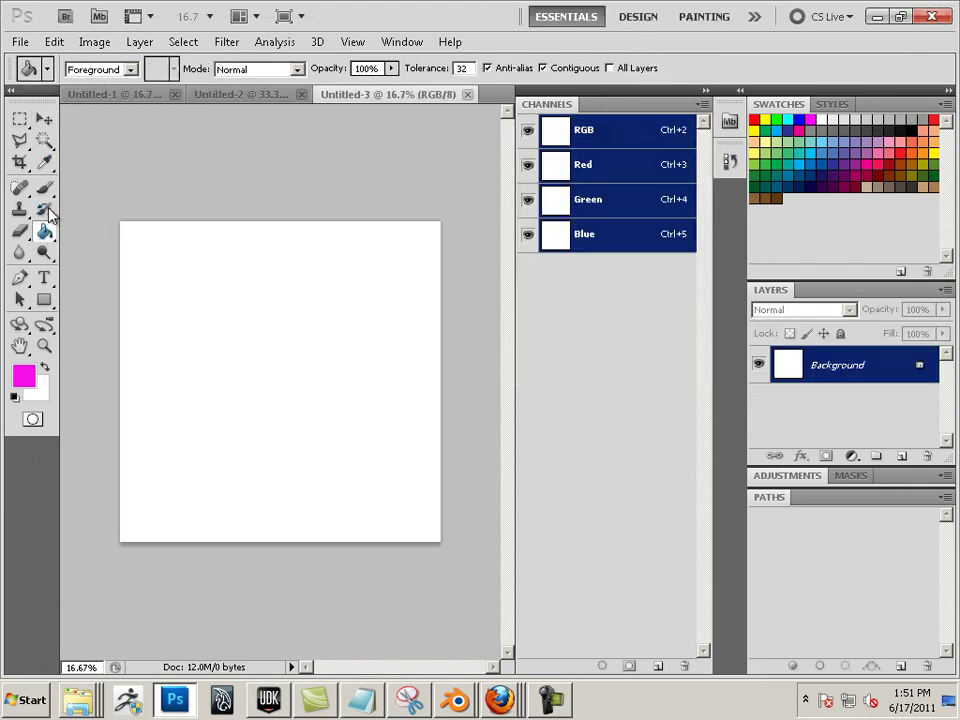
{"action": "left_click", "coordinate": [129, 70]}
{"action": "left_click", "coordinate": [120, 101]}
{"action": "left_click", "coordinate": [160, 69]}
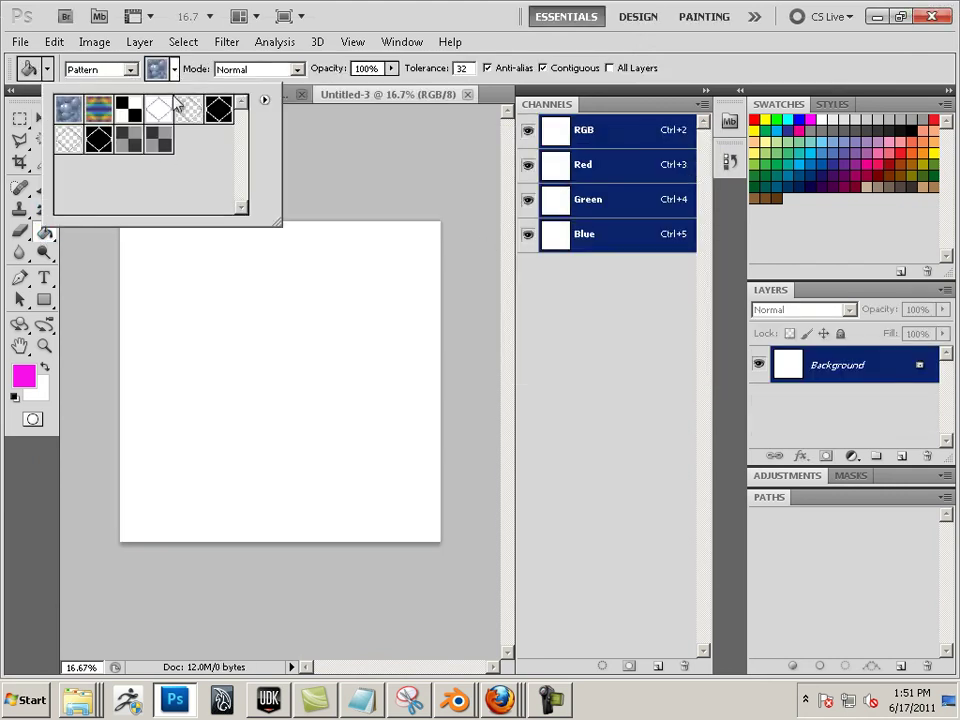
{"action": "left_click", "coordinate": [160, 140]}
{"action": "left_click", "coordinate": [225, 287]}
{"action": "left_click", "coordinate": [196, 268]}
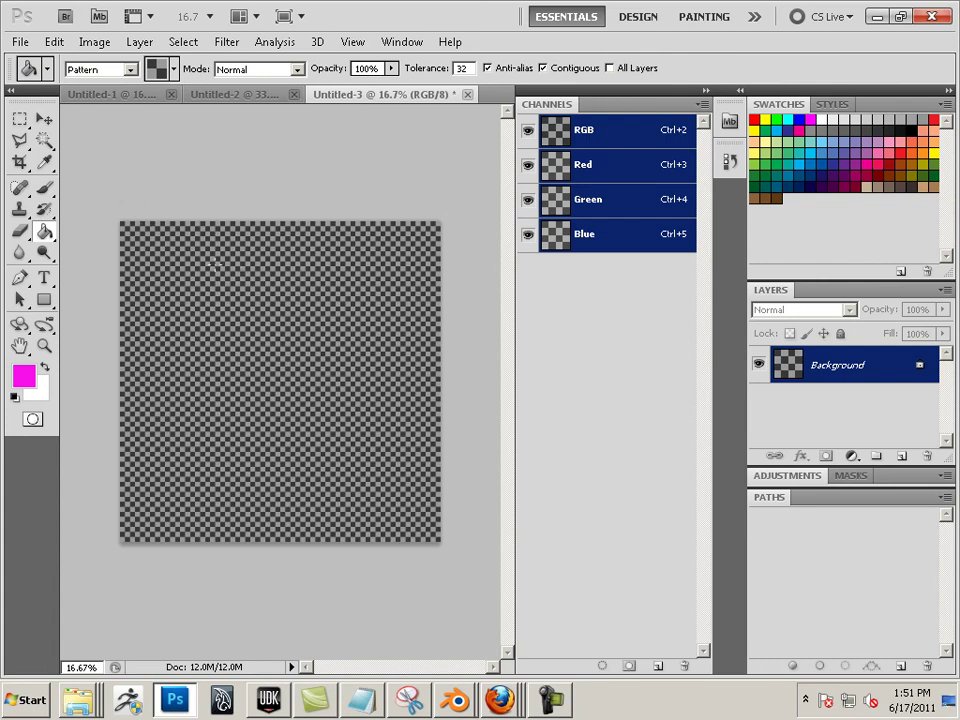
{"action": "left_click", "coordinate": [20, 42]}
Step: Save As into the blender skull folder with the file name UVS
{"action": "left_click", "coordinate": [98, 303]}
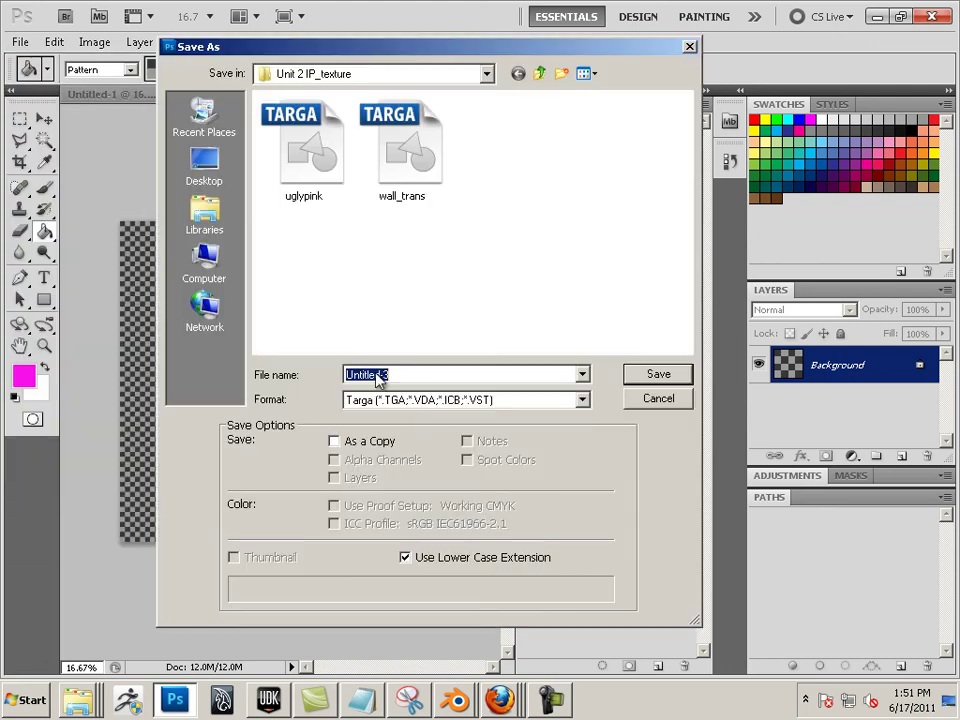
{"action": "left_click", "coordinate": [486, 73]}
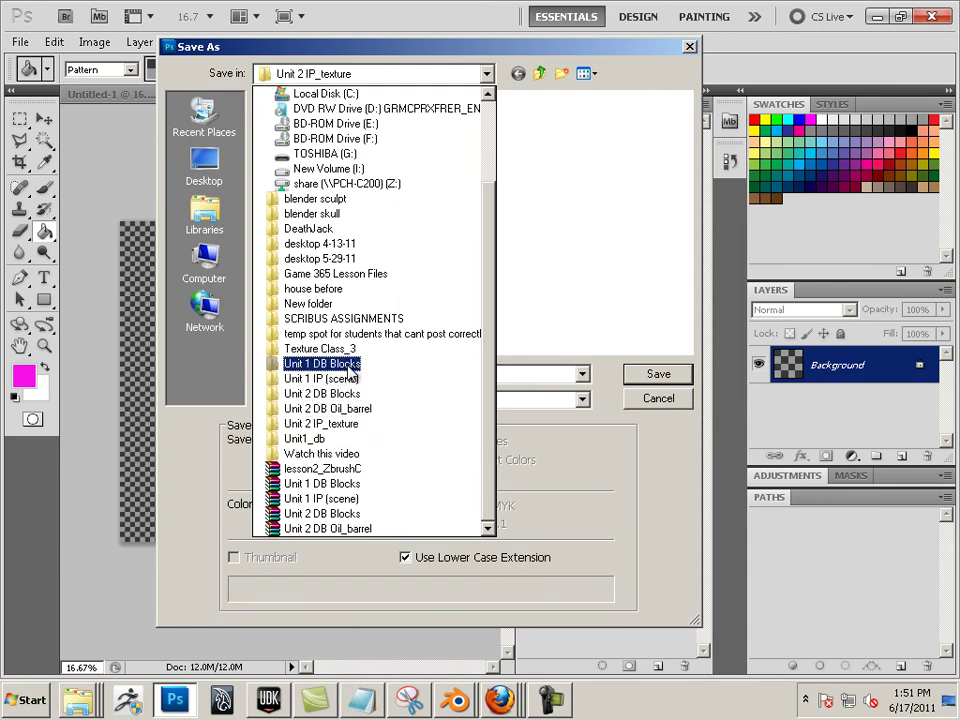
{"action": "scroll", "coordinate": [350, 366], "scroll_direction": "up", "scroll_amount": 3}
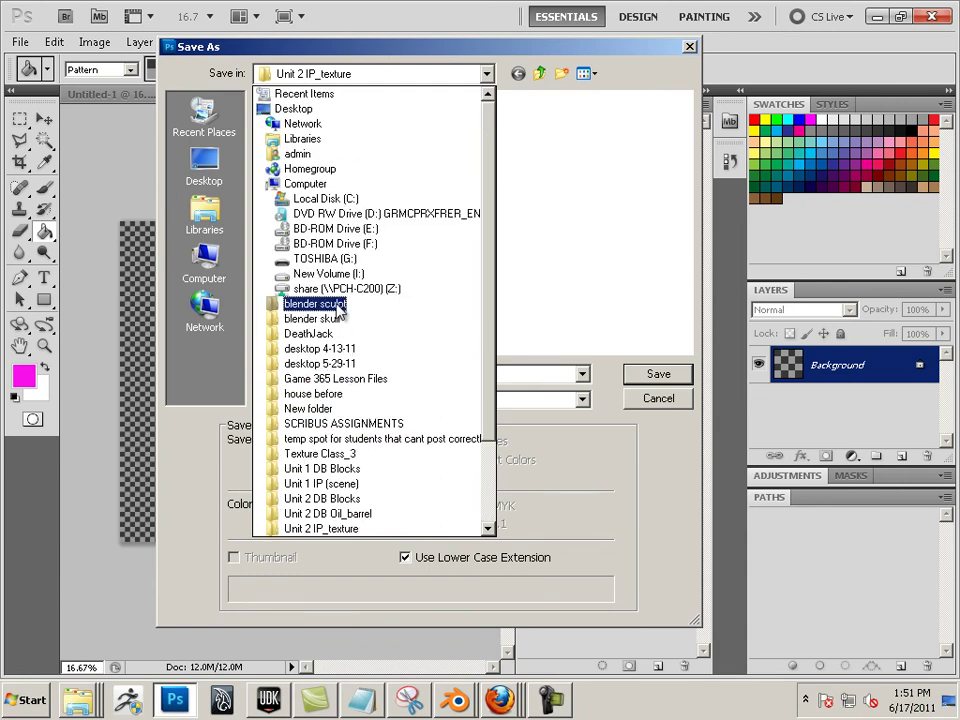
{"action": "left_click", "coordinate": [338, 318]}
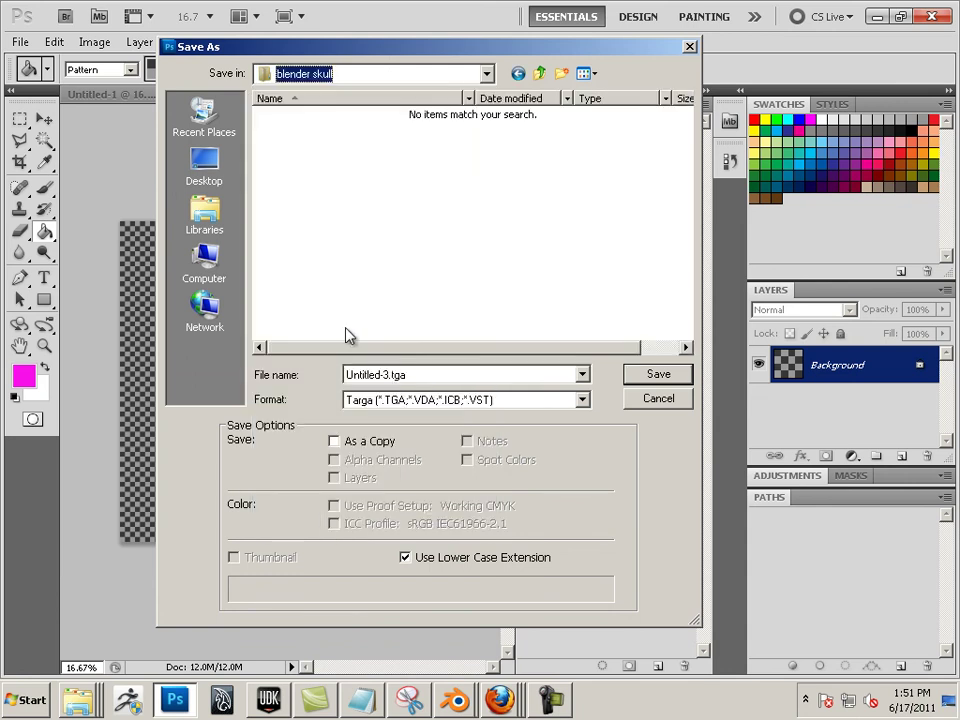
{"action": "left_click", "coordinate": [388, 377]}
{"action": "left_click", "coordinate": [388, 376]}
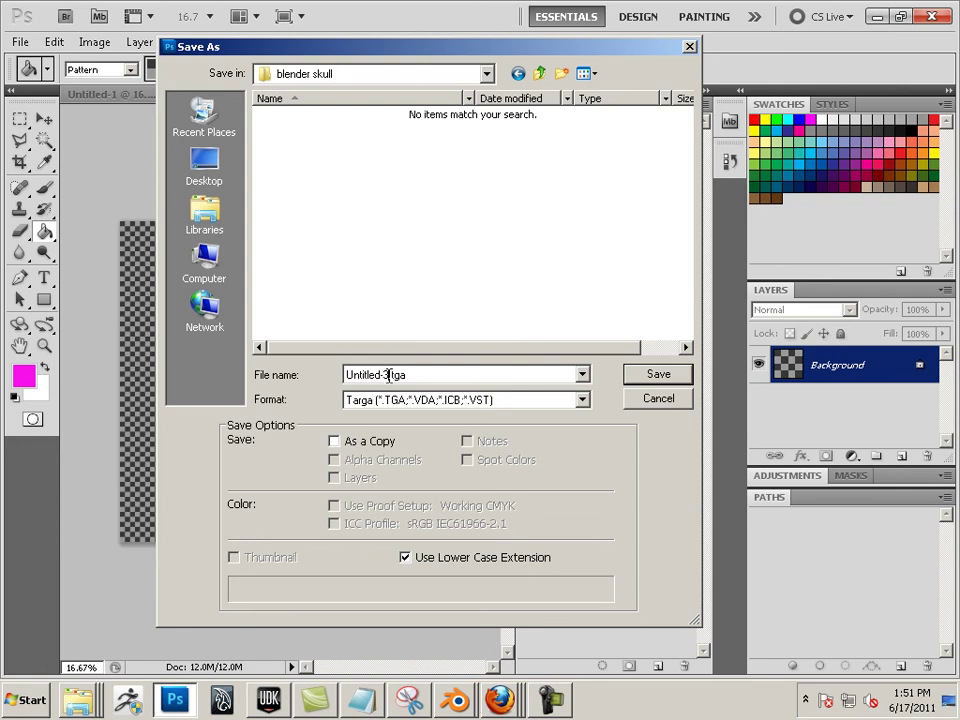
{"action": "left_click_drag", "start_coordinate": [388, 376], "coordinate": [316, 373]}
{"action": "type", "text": "U"}
{"action": "key", "text": "BackSpace"}
{"action": "type", "text": "UVS"}
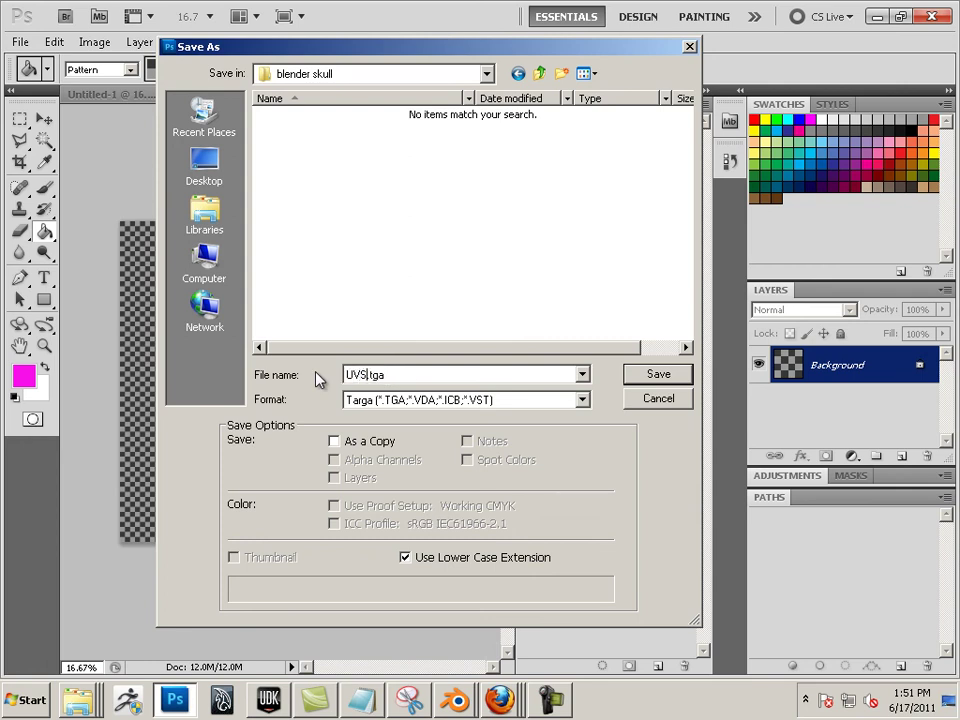
Step: Save as Targa at 24 bits per pixel, then return to Blender
{"action": "left_click", "coordinate": [658, 376]}
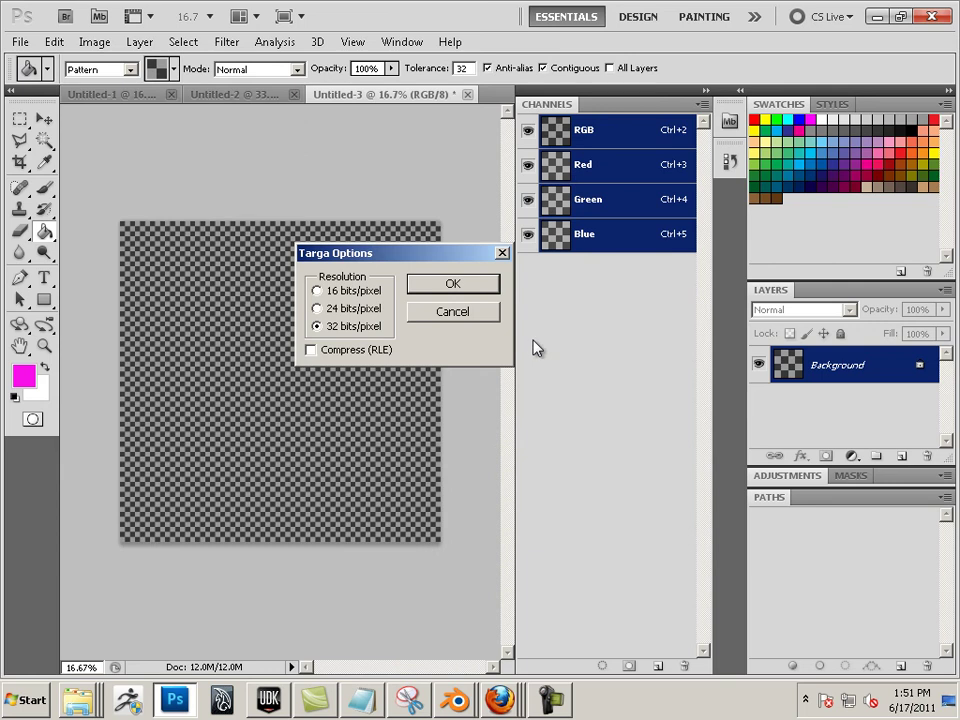
{"action": "left_click", "coordinate": [337, 309]}
{"action": "left_click", "coordinate": [435, 287]}
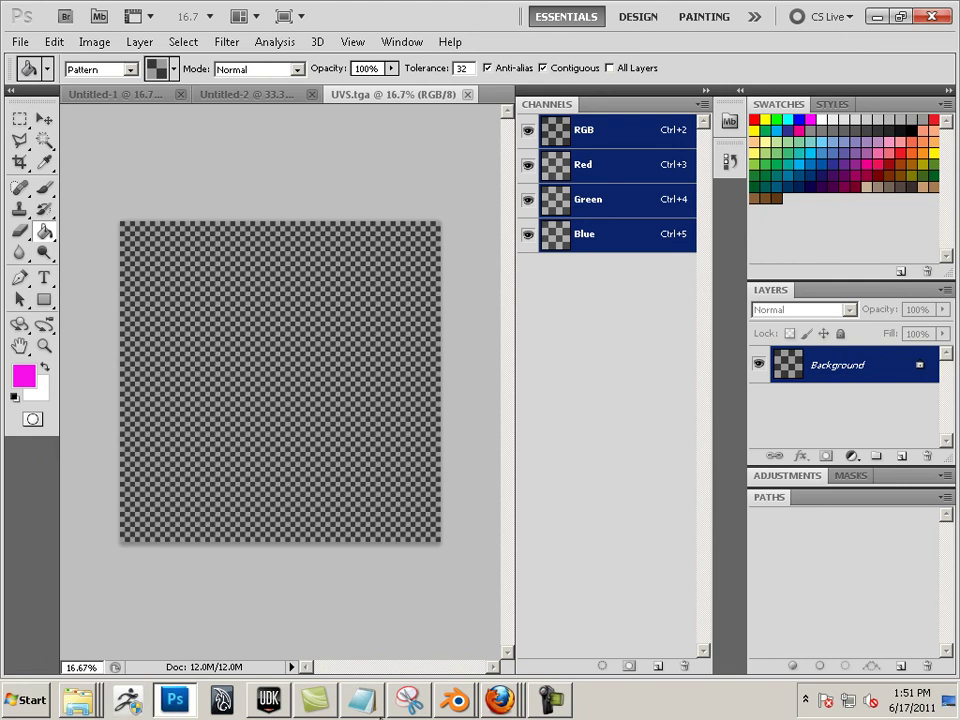
{"action": "left_click", "coordinate": [452, 706]}
Step: Widen the UV editor and load UVS.tga into it from disk
{"action": "left_click", "coordinate": [450, 658]}
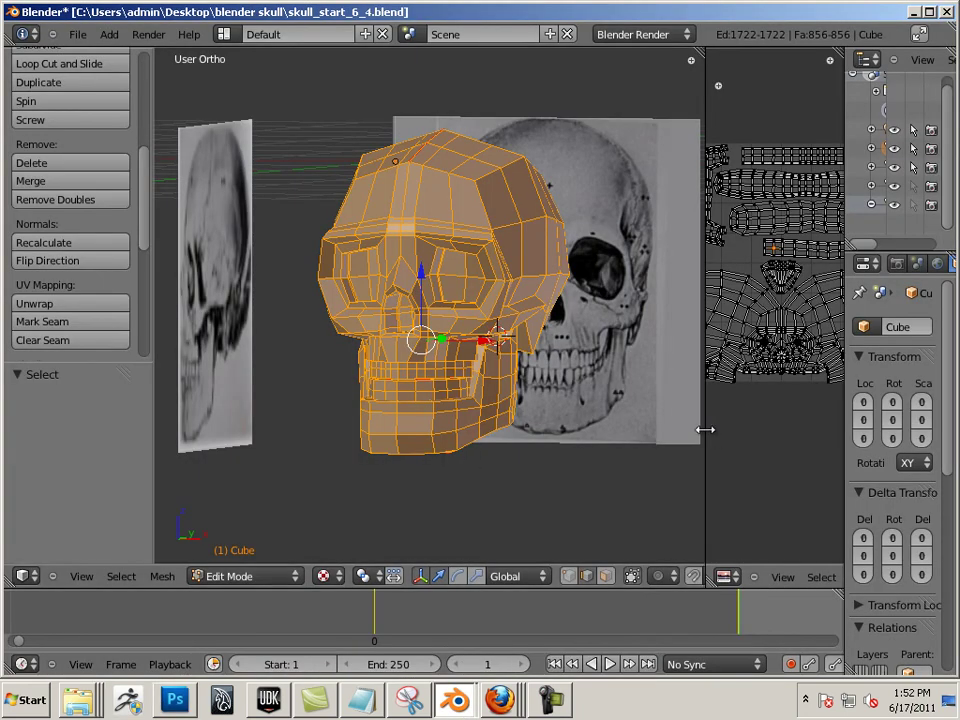
{"action": "left_click_drag", "start_coordinate": [704, 429], "coordinate": [478, 433]}
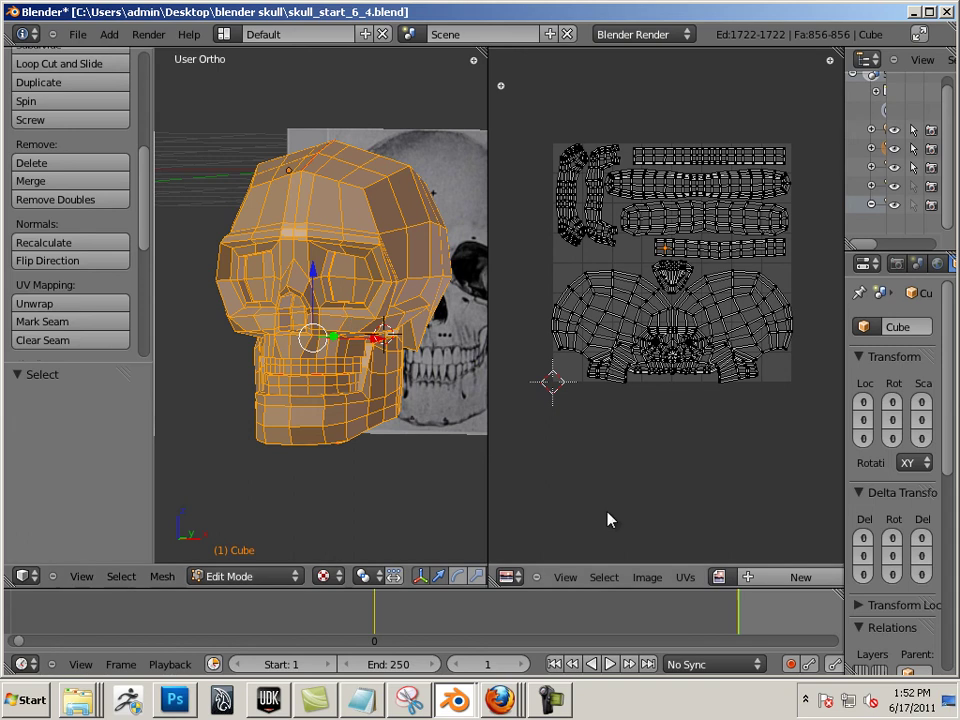
{"action": "left_click", "coordinate": [652, 578]}
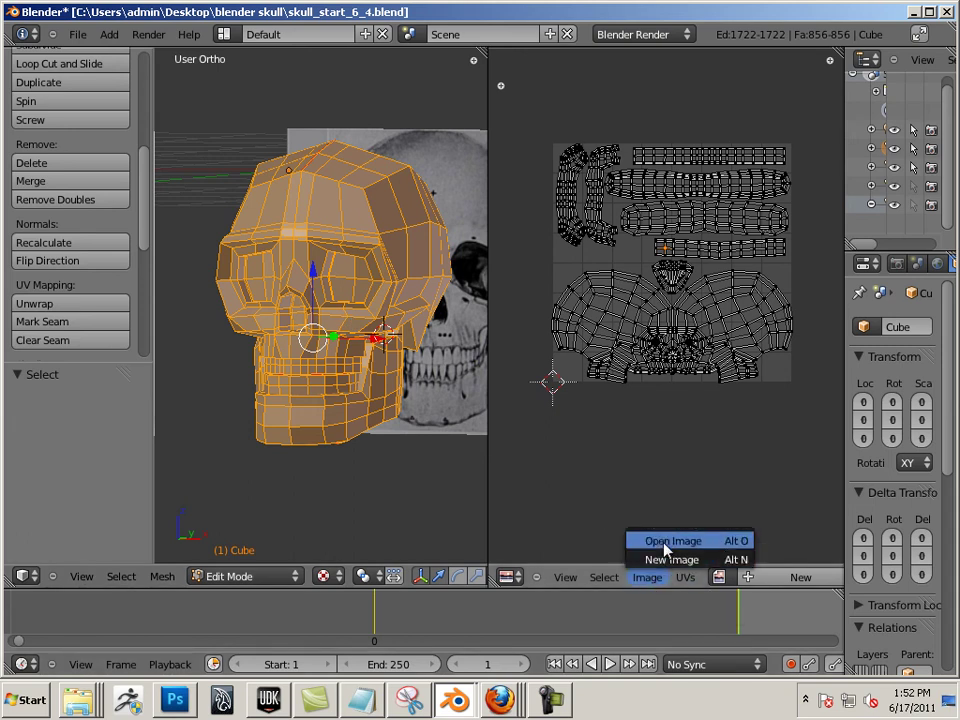
{"action": "left_click", "coordinate": [668, 540]}
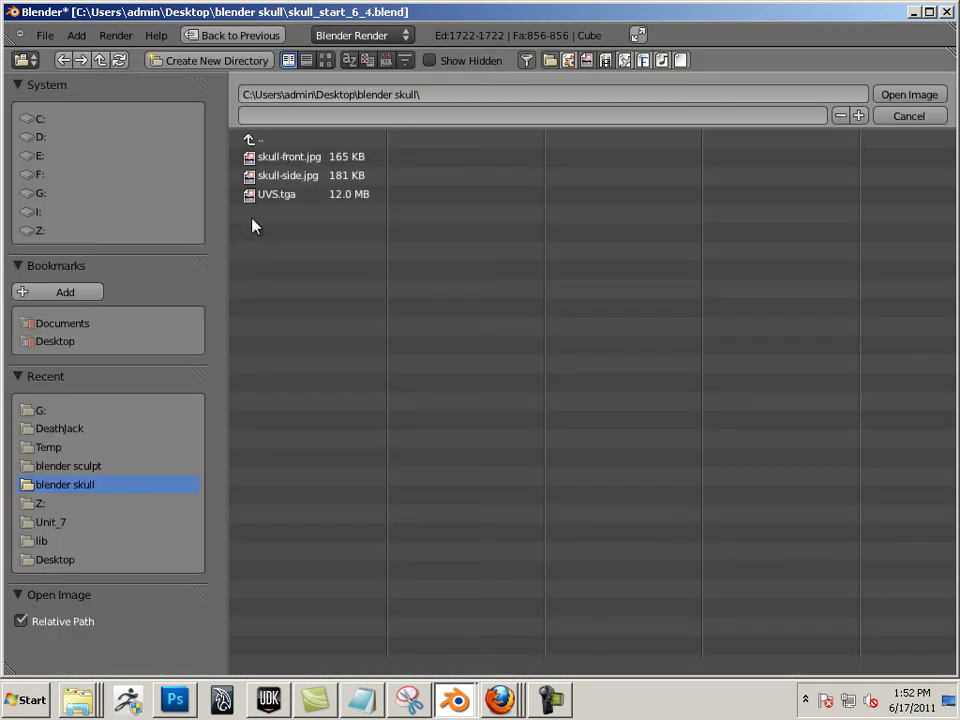
{"action": "double_click", "coordinate": [278, 195]}
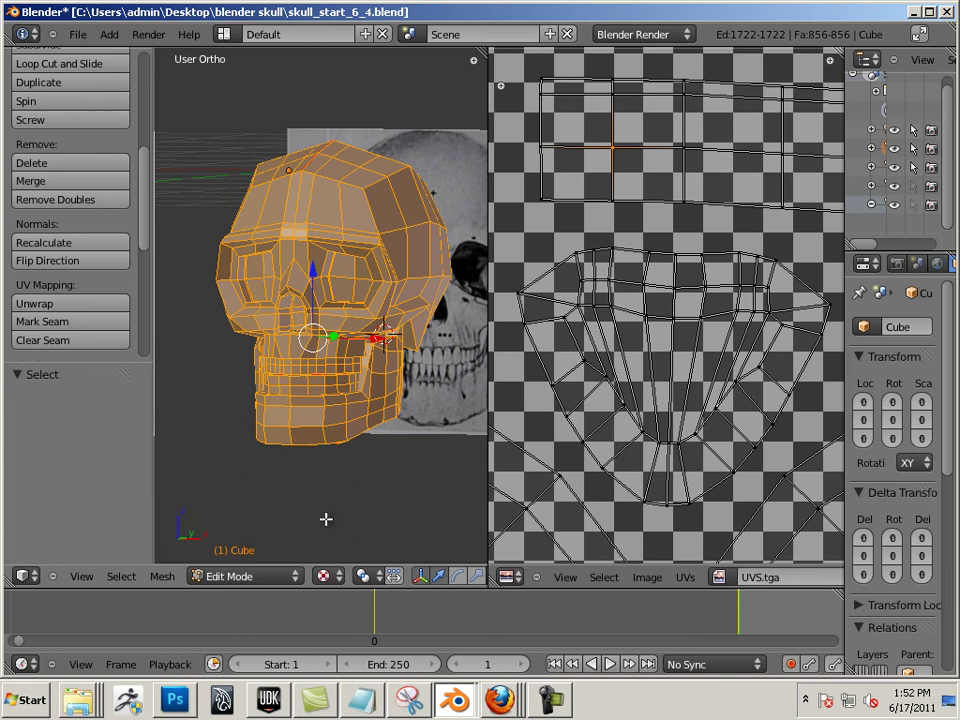
Step: Set viewport shading to Textured, toggling the skull between Edit and Object Mode
{"action": "key", "text": "a"}
{"action": "key", "text": "Tab"}
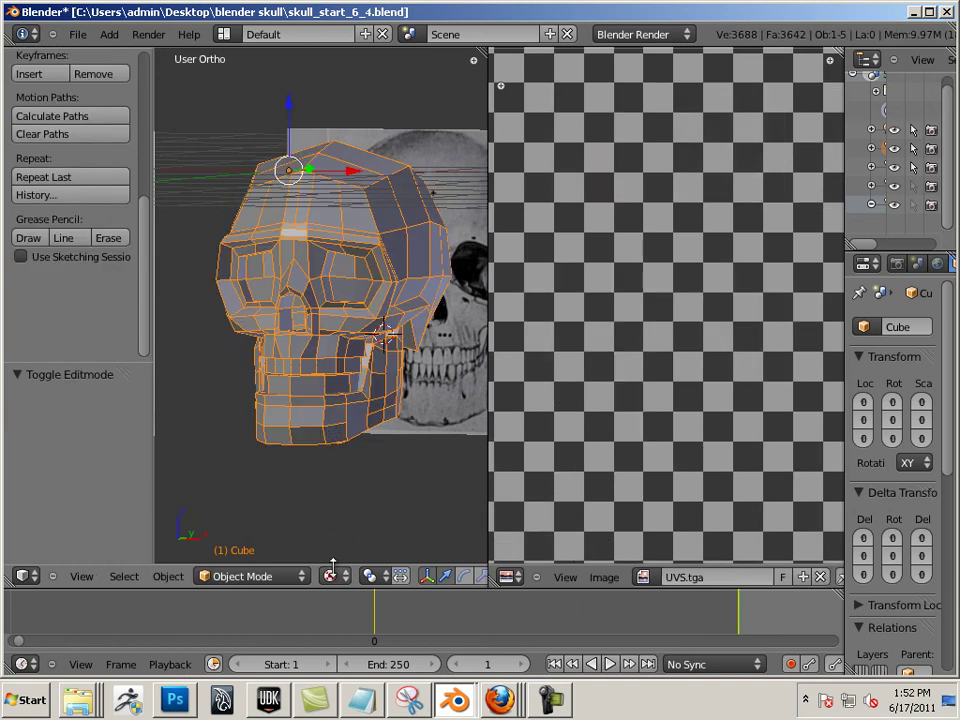
{"action": "left_click", "coordinate": [332, 575]}
{"action": "left_click", "coordinate": [323, 496]}
{"action": "key", "text": "Tab"}
{"action": "key", "text": "Tab"}
{"action": "key", "text": "a"}
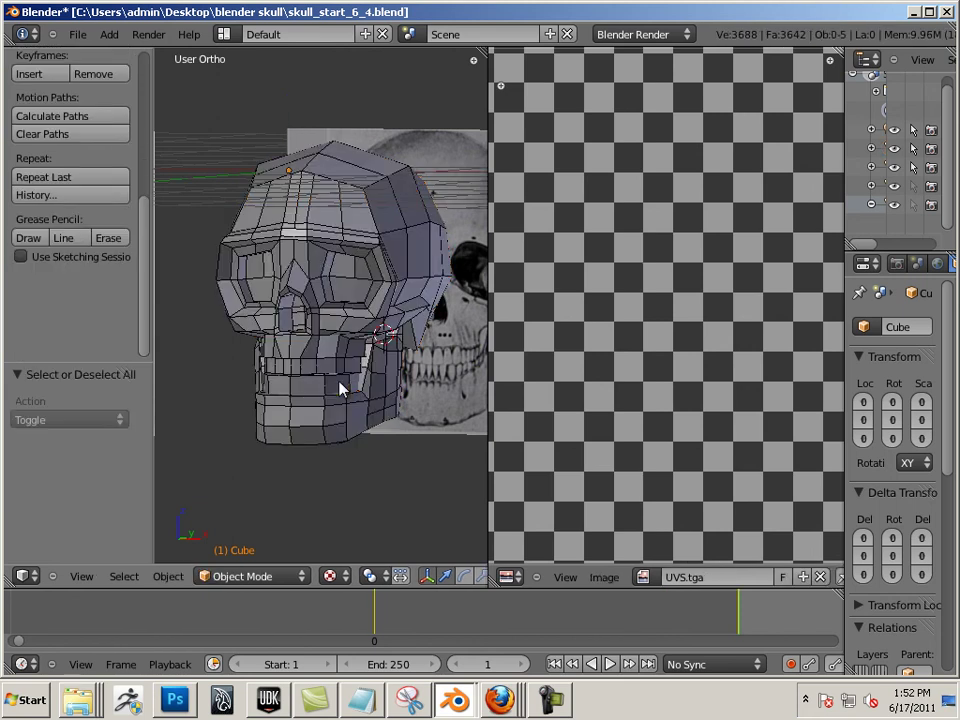
{"action": "key", "text": "a"}
{"action": "key", "text": "Tab"}
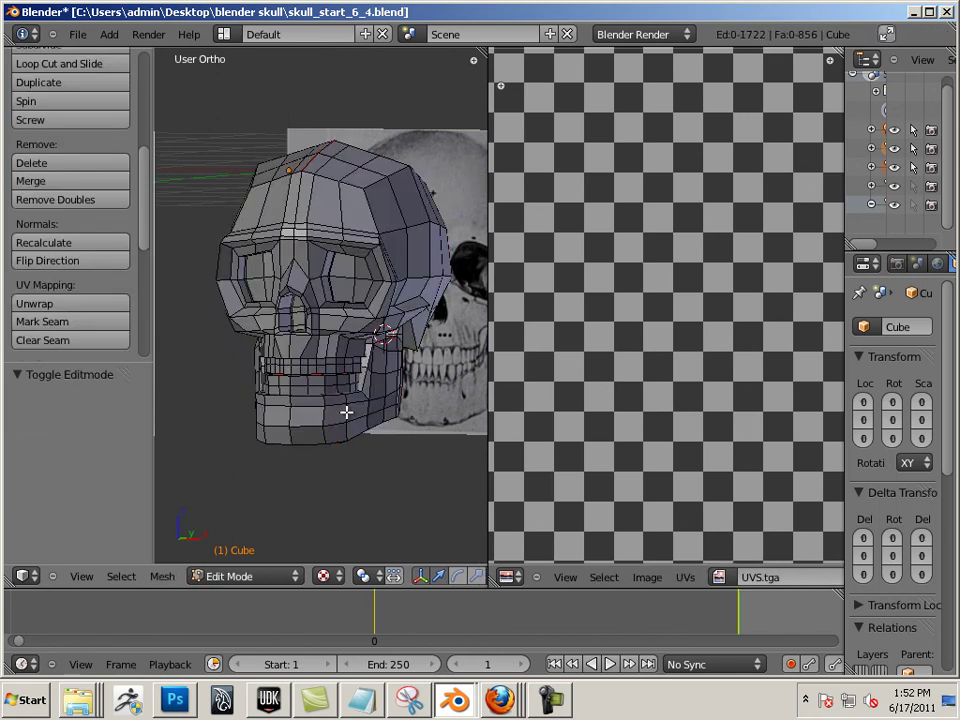
{"action": "key", "text": "a"}
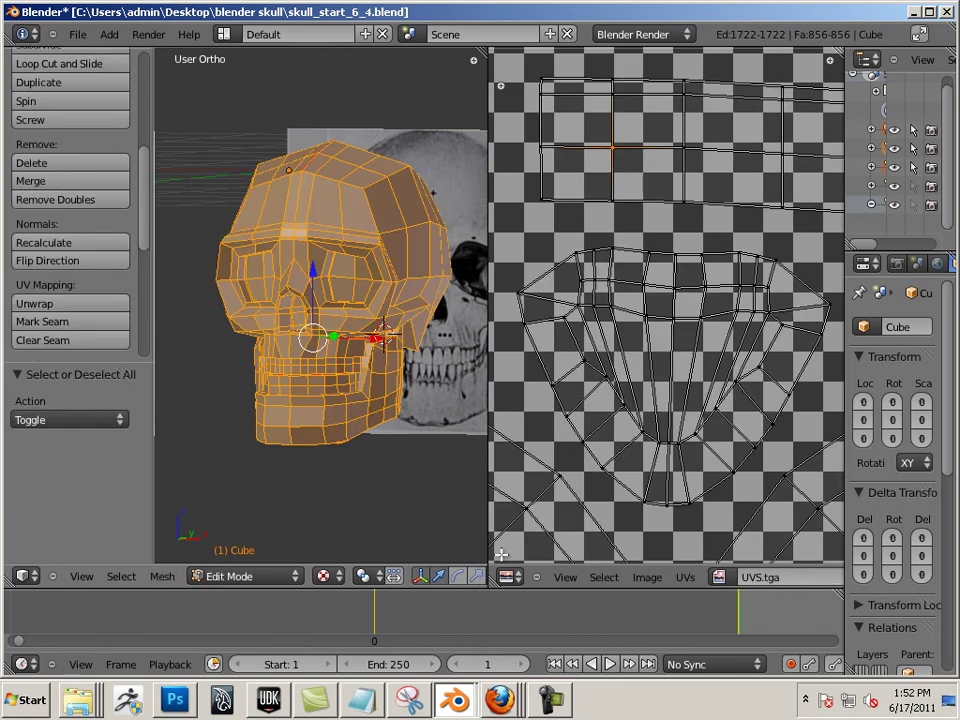
Step: Assign UVS.tga from the UV editor's image list and return the skull to Object Mode
{"action": "left_click", "coordinate": [660, 578]}
{"action": "left_click", "coordinate": [720, 577]}
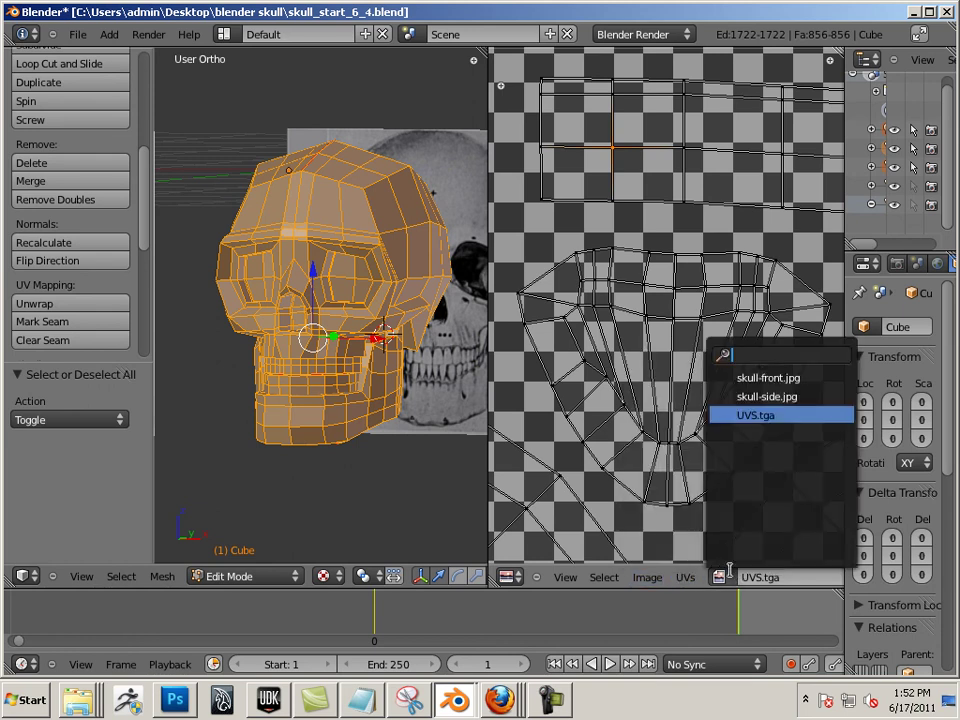
{"action": "left_click", "coordinate": [777, 416]}
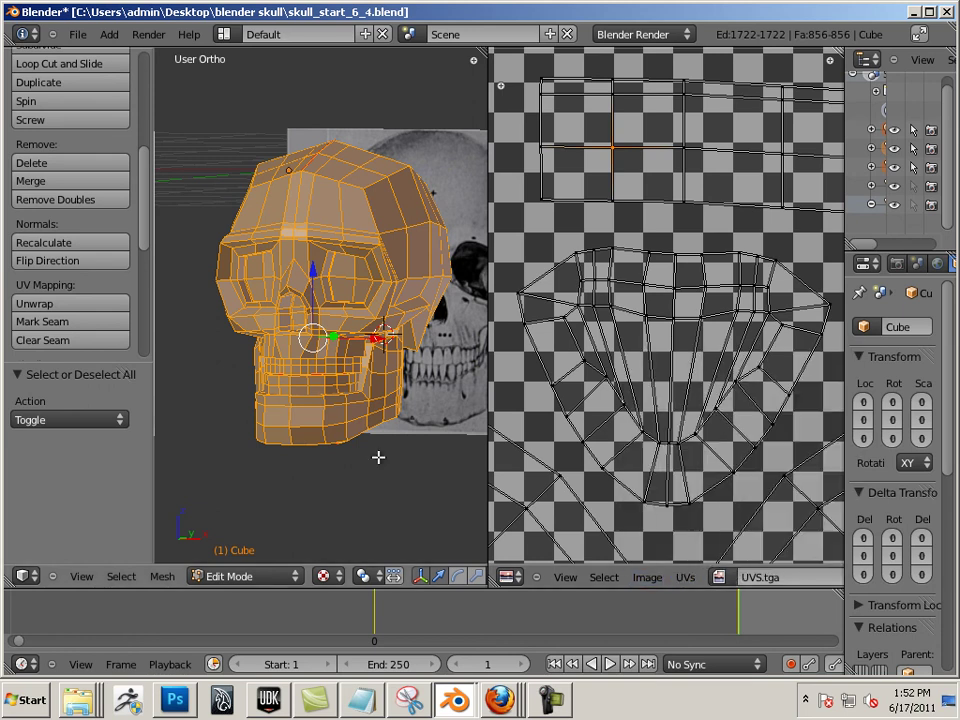
{"action": "right_click", "coordinate": [375, 463]}
{"action": "key", "text": "Tab"}
{"action": "key", "text": "Tab"}
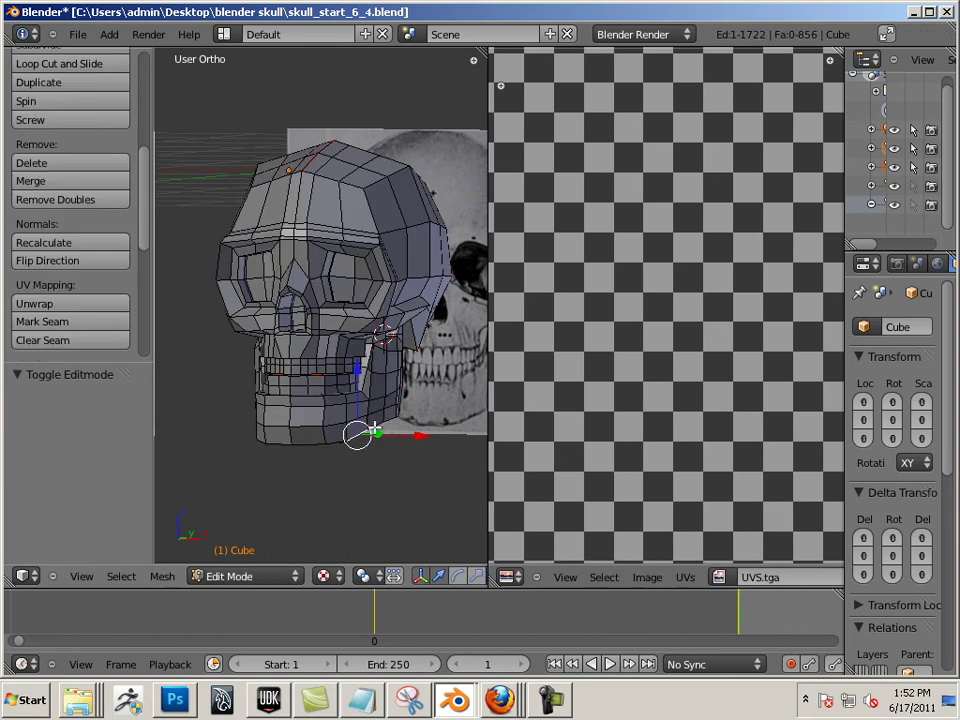
{"action": "left_click", "coordinate": [280, 581]}
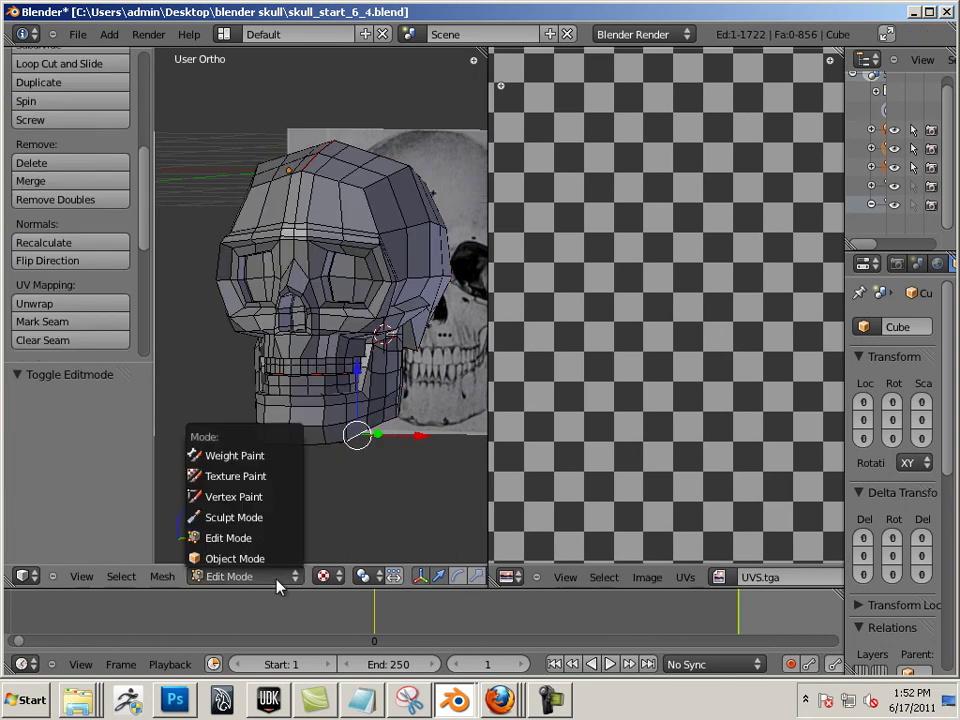
{"action": "left_click", "coordinate": [261, 560]}
Step: Select the skull, enter Edit Mode and select all to show its UVs in the widened UV editor
{"action": "key", "text": "a"}
{"action": "middle_click_drag", "start_coordinate": [454, 480], "coordinate": [495, 433]}
{"action": "left_click_drag", "start_coordinate": [485, 424], "coordinate": [679, 430]}
{"action": "scroll", "coordinate": [523, 468], "scroll_direction": "up", "scroll_amount": 4}
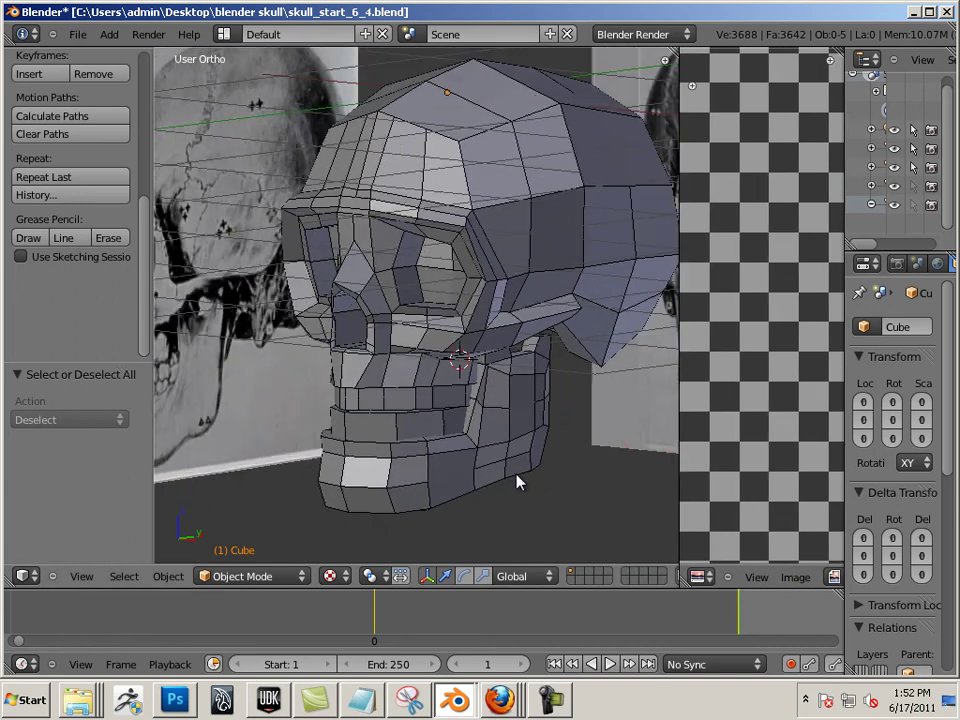
{"action": "scroll", "coordinate": [516, 480], "scroll_direction": "down", "scroll_amount": 1}
{"action": "middle_click_drag", "start_coordinate": [471, 502], "coordinate": [372, 532]}
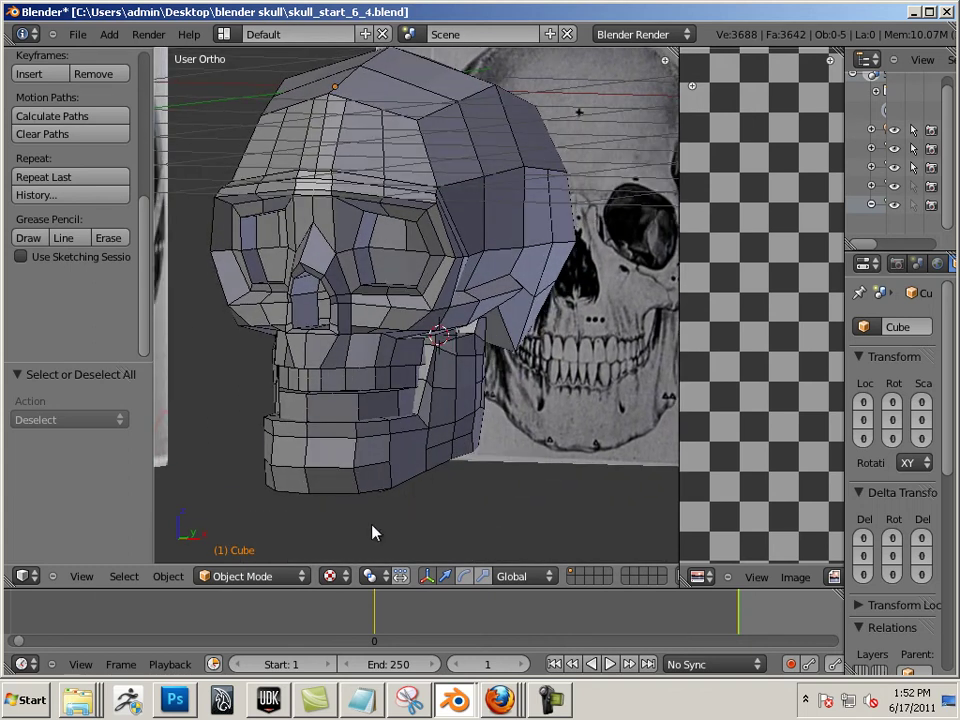
{"action": "right_click", "coordinate": [358, 478]}
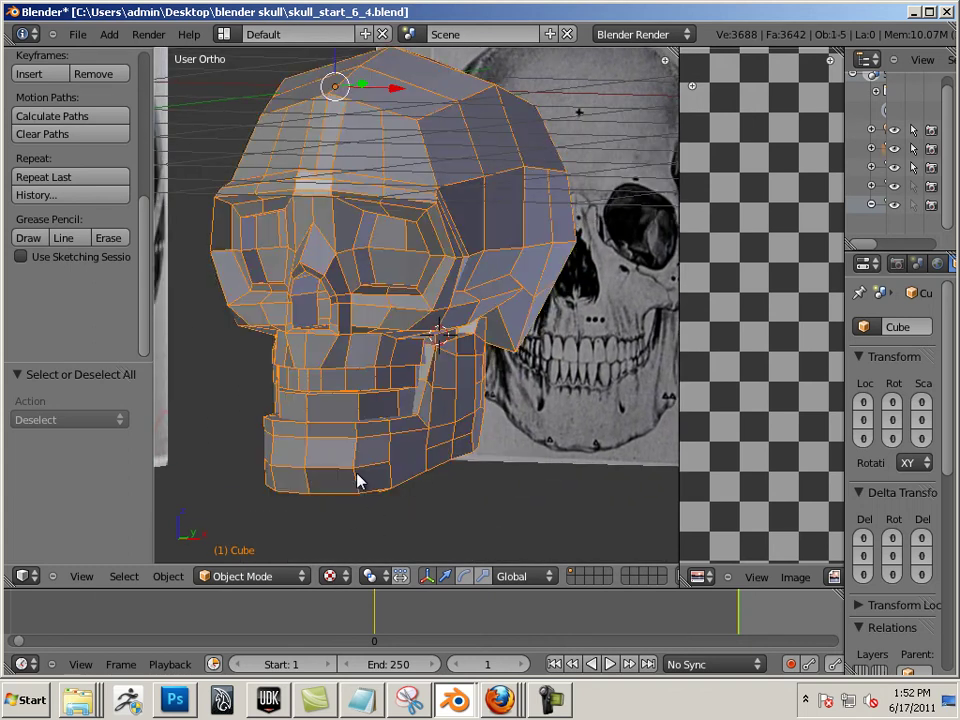
{"action": "key", "text": "Tab"}
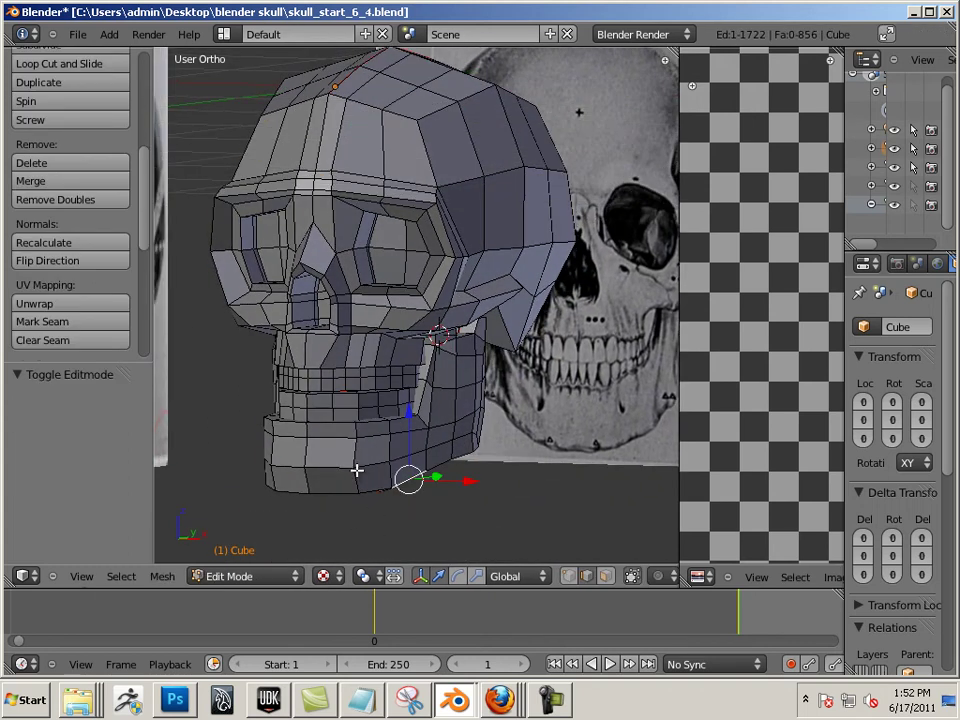
{"action": "key", "text": "a"}
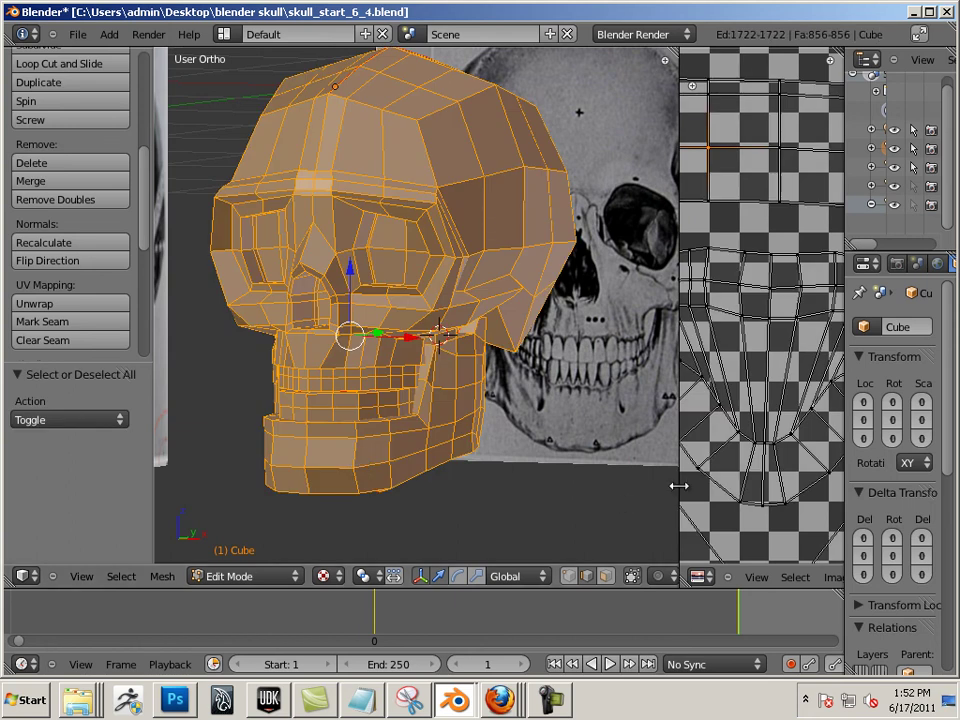
{"action": "left_click_drag", "start_coordinate": [677, 486], "coordinate": [455, 482]}
Step: Reload UVS.tga into the UV editor from disk
{"action": "left_click", "coordinate": [650, 577]}
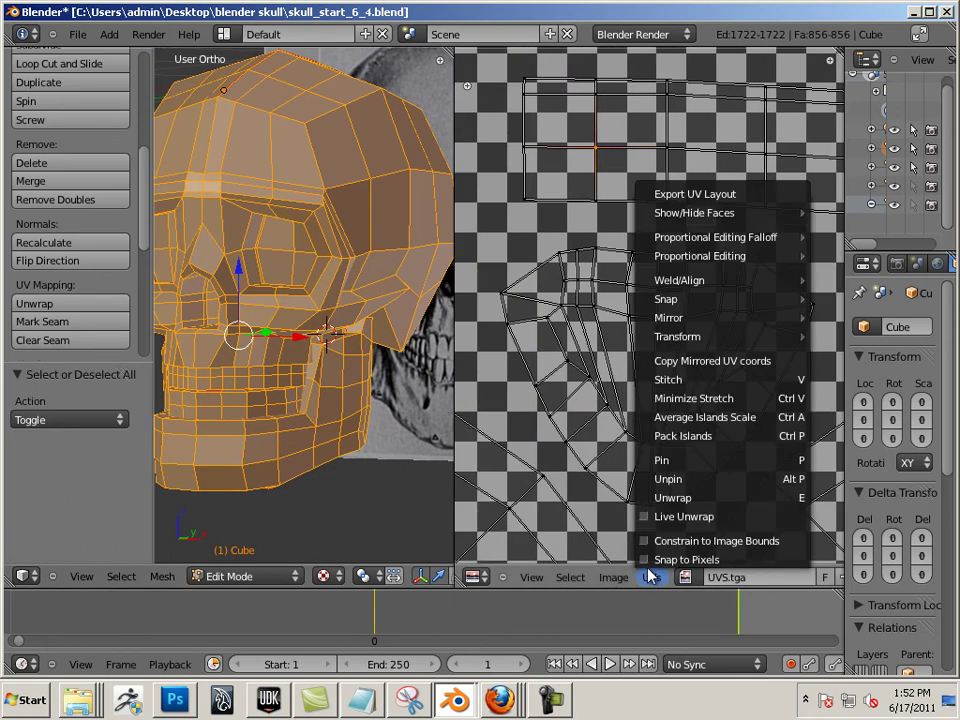
{"action": "left_click", "coordinate": [613, 577]}
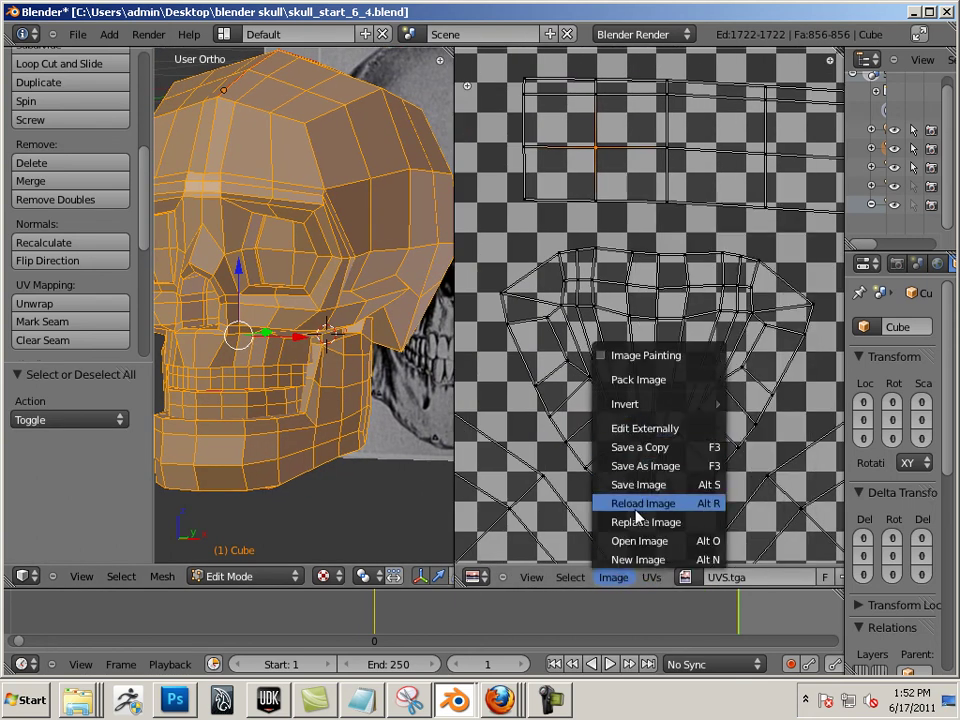
{"action": "left_click", "coordinate": [628, 540]}
{"action": "left_click", "coordinate": [276, 196]}
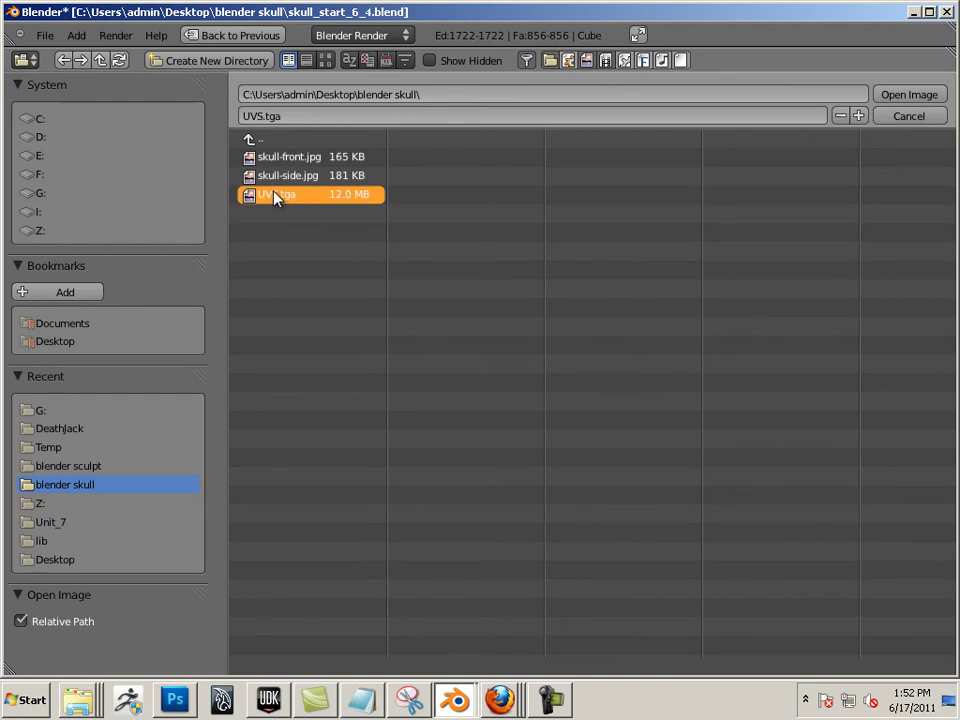
{"action": "double_click", "coordinate": [276, 196]}
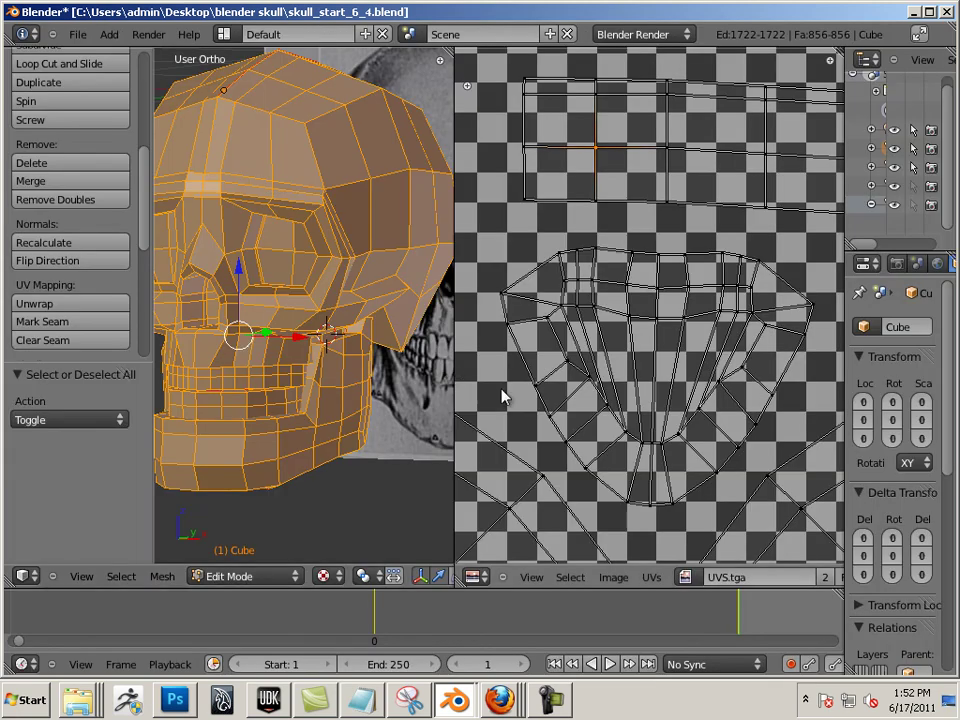
{"action": "right_click", "coordinate": [570, 426]}
{"action": "scroll", "coordinate": [568, 428], "scroll_direction": "down", "scroll_amount": 3}
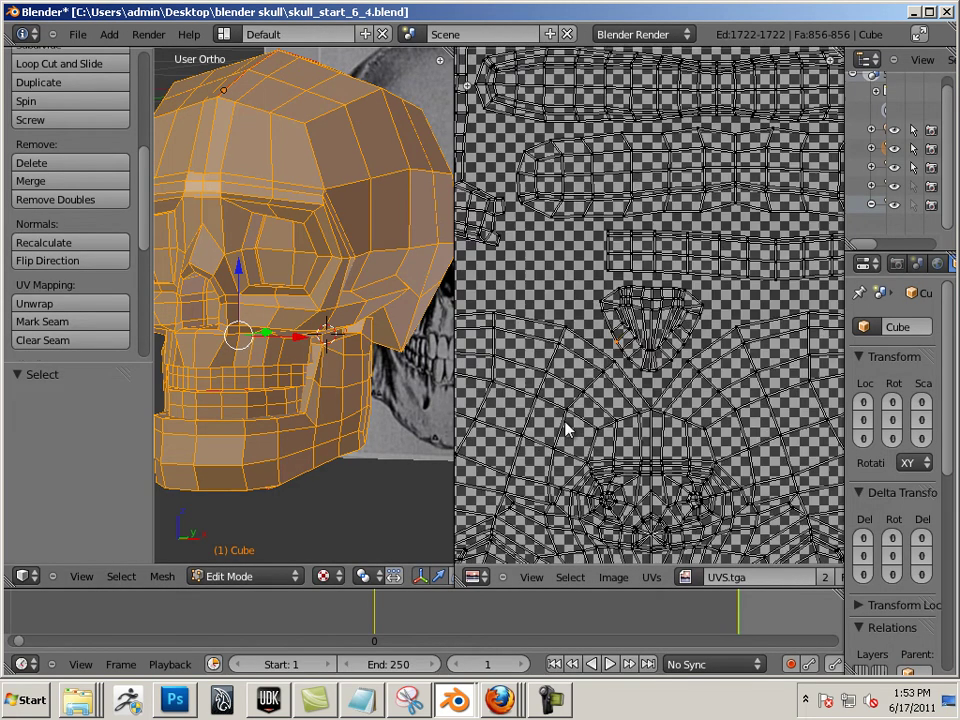
{"action": "scroll", "coordinate": [566, 428], "scroll_direction": "down", "scroll_amount": 3}
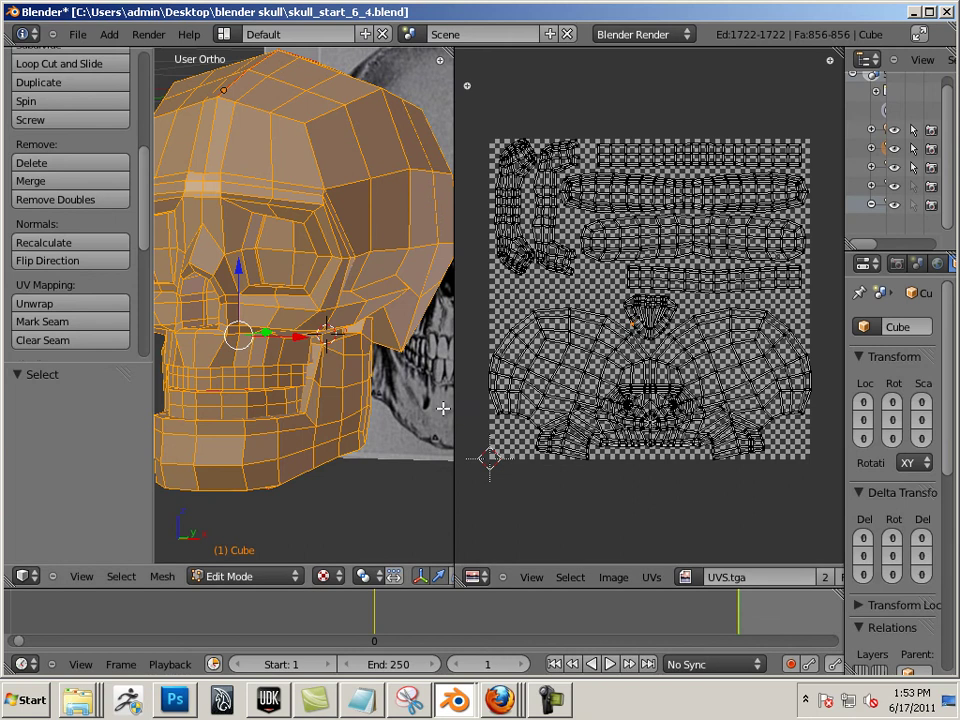
Step: Exit Edit Mode and widen the 3D view beside the image editor
{"action": "key", "text": "Tab"}
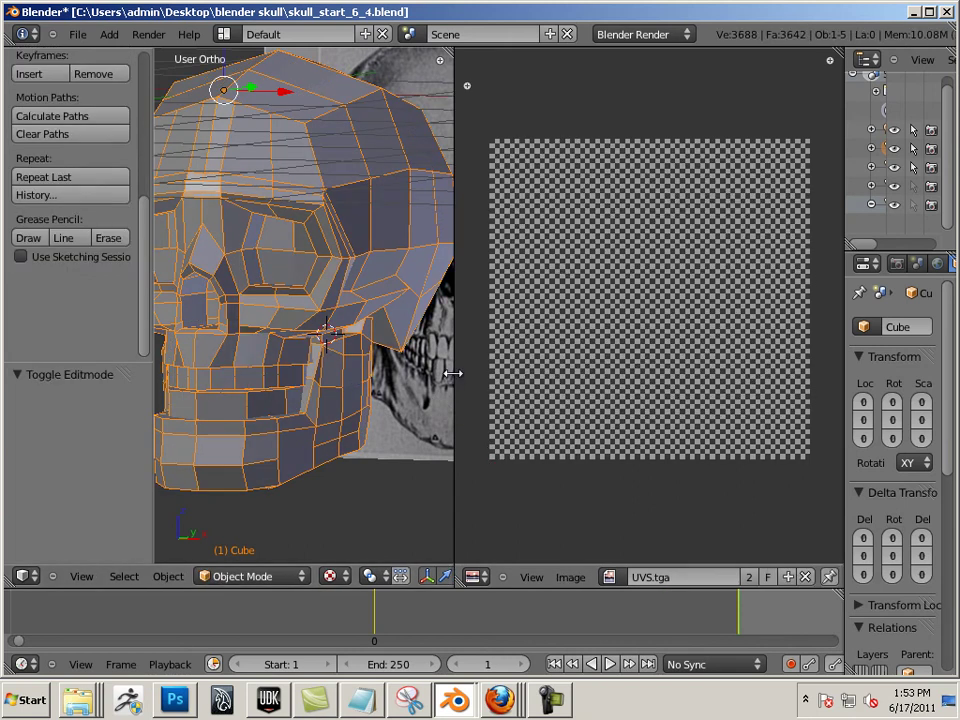
{"action": "left_click_drag", "start_coordinate": [453, 371], "coordinate": [770, 418]}
{"action": "scroll", "coordinate": [593, 484], "scroll_direction": "down", "scroll_amount": 5}
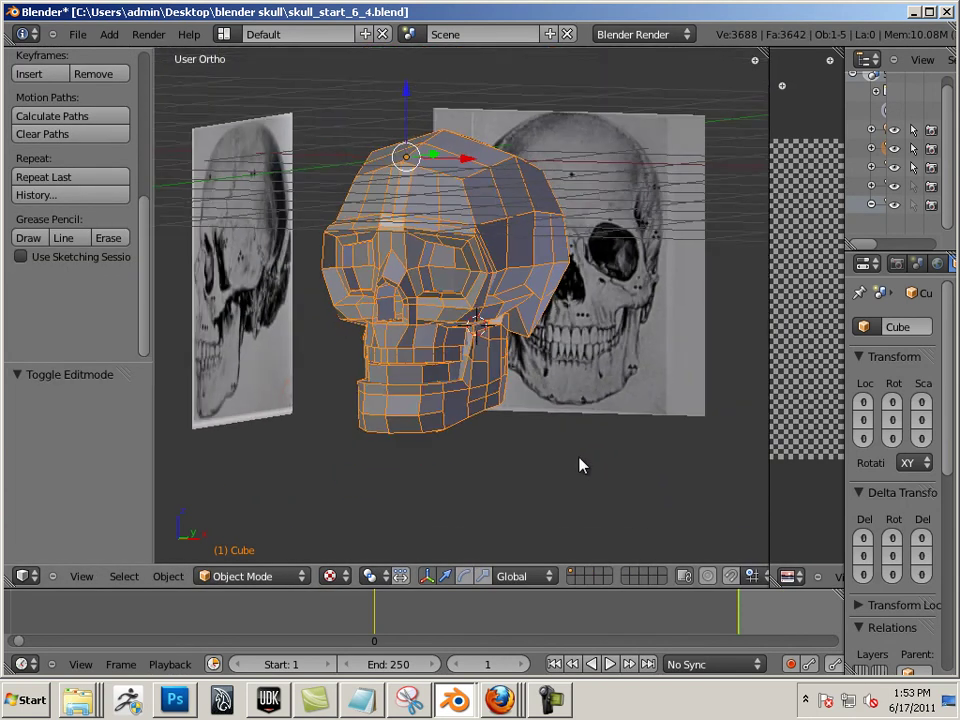
Step: Switch shading to Solid and back to Textured, deselect the skull, and widen the properties area
{"action": "mouse_move", "coordinate": [579, 463]}
{"action": "middle_mouse_down"}
{"action": "mouse_move", "coordinate": [493, 477]}
{"action": "mouse_move", "coordinate": [450, 328]}
{"action": "mouse_move", "coordinate": [480, 450]}
{"action": "mouse_move", "coordinate": [529, 482]}
{"action": "mouse_move", "coordinate": [579, 469]}
{"action": "mouse_move", "coordinate": [569, 472]}
{"action": "middle_mouse_up"}
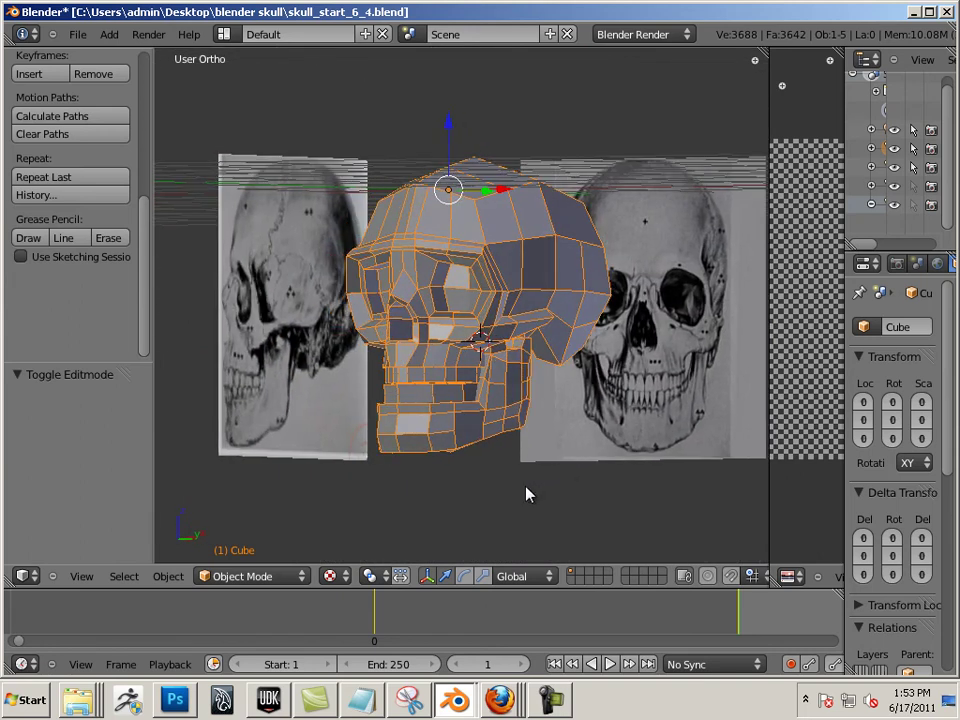
{"action": "key", "text": "a"}
{"action": "key", "text": "a"}
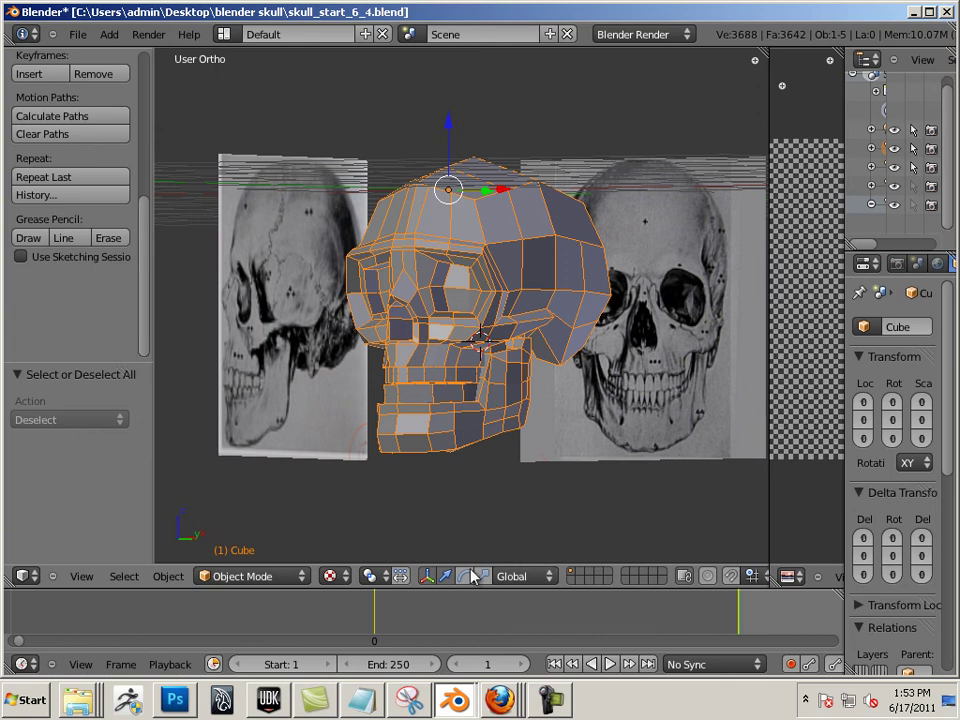
{"action": "left_click", "coordinate": [370, 577]}
{"action": "left_click", "coordinate": [331, 576]}
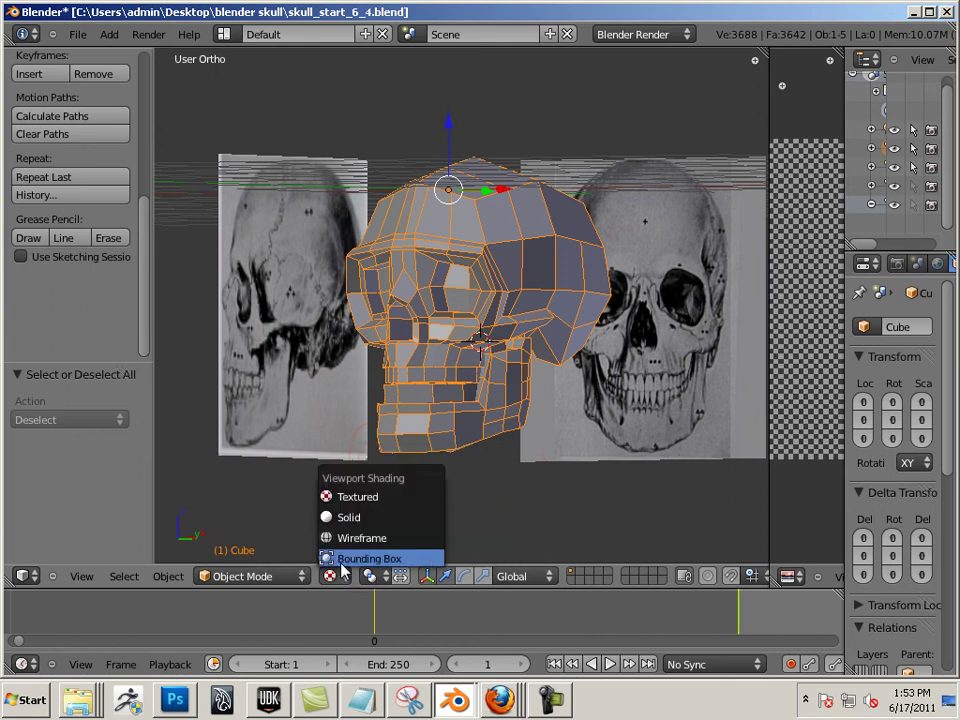
{"action": "left_click", "coordinate": [345, 516]}
{"action": "left_click", "coordinate": [345, 568]}
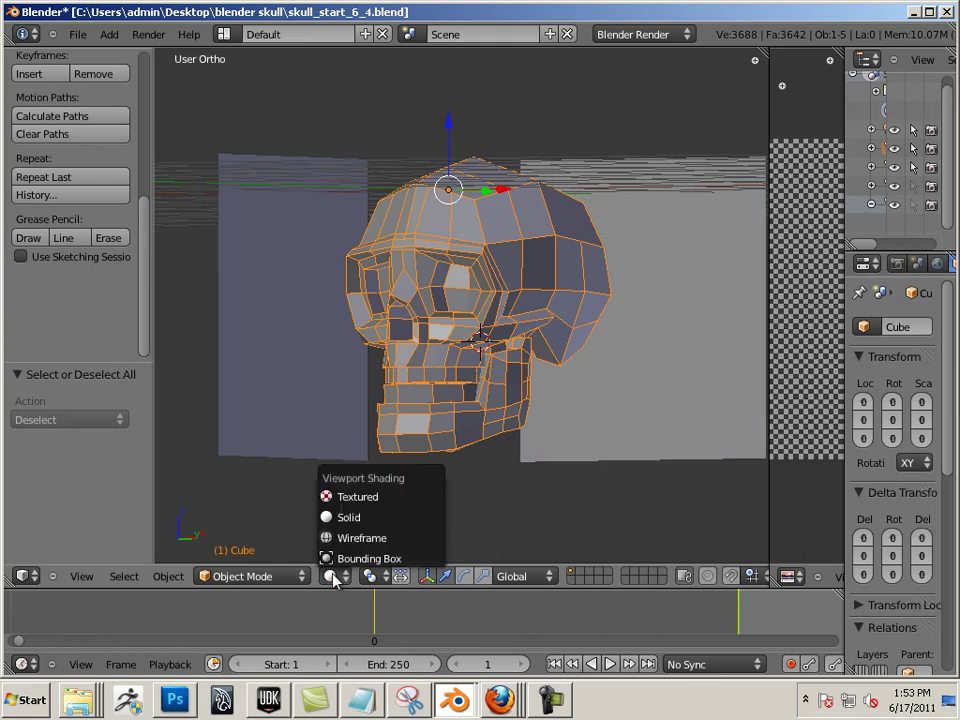
{"action": "left_click", "coordinate": [350, 496]}
{"action": "key", "text": "a"}
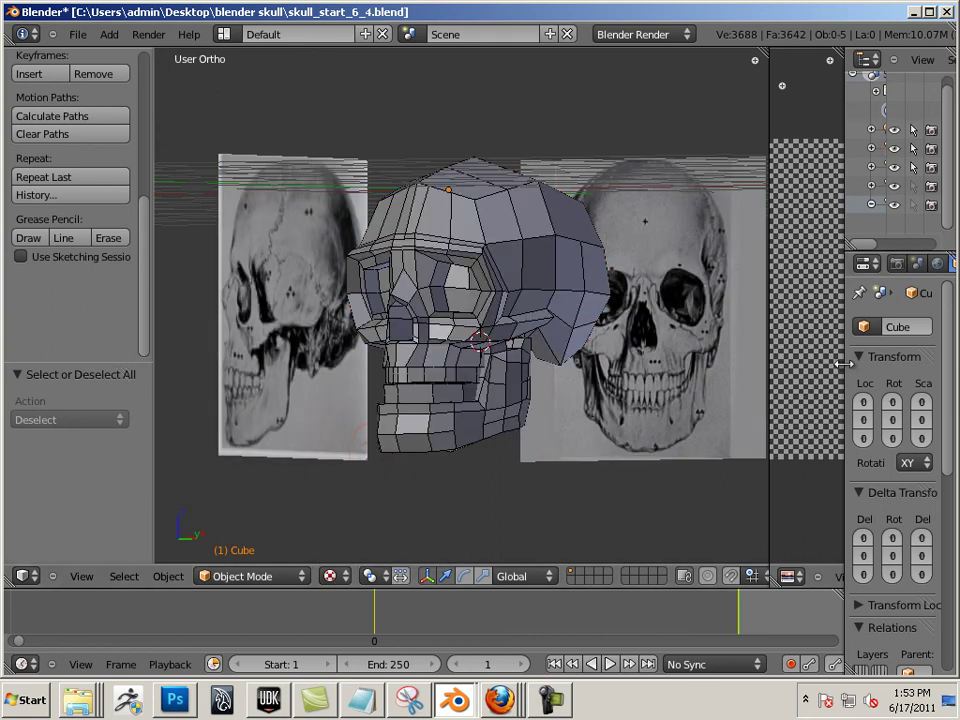
{"action": "left_click_drag", "start_coordinate": [845, 366], "coordinate": [557, 386]}
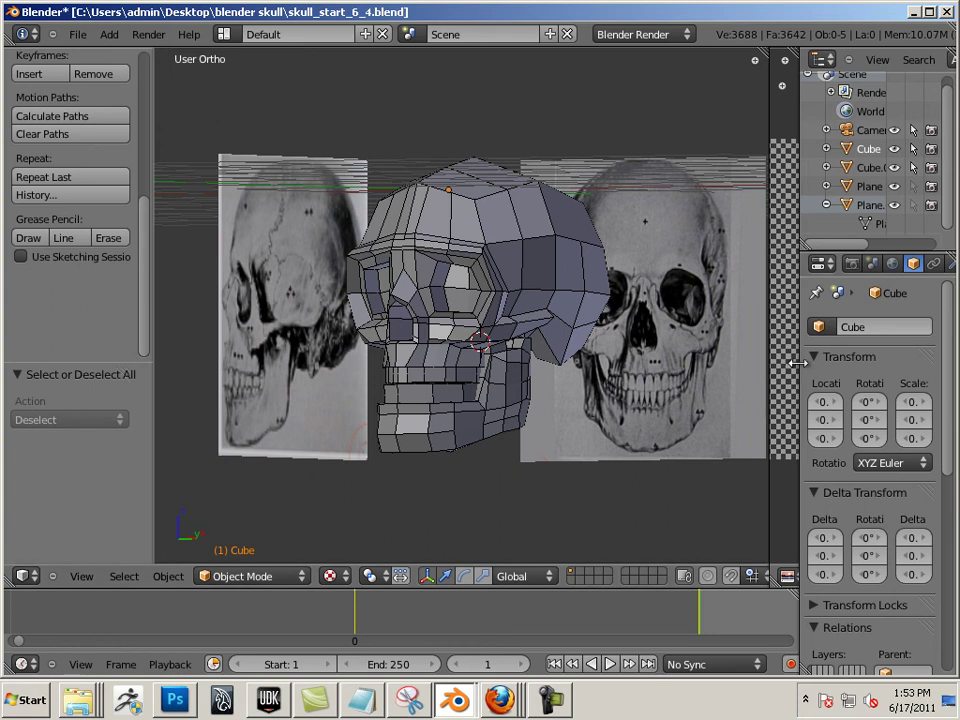
Step: Set the skull object's maximum draw type to Textured
{"action": "scroll", "coordinate": [913, 450], "scroll_direction": "down", "scroll_amount": 9}
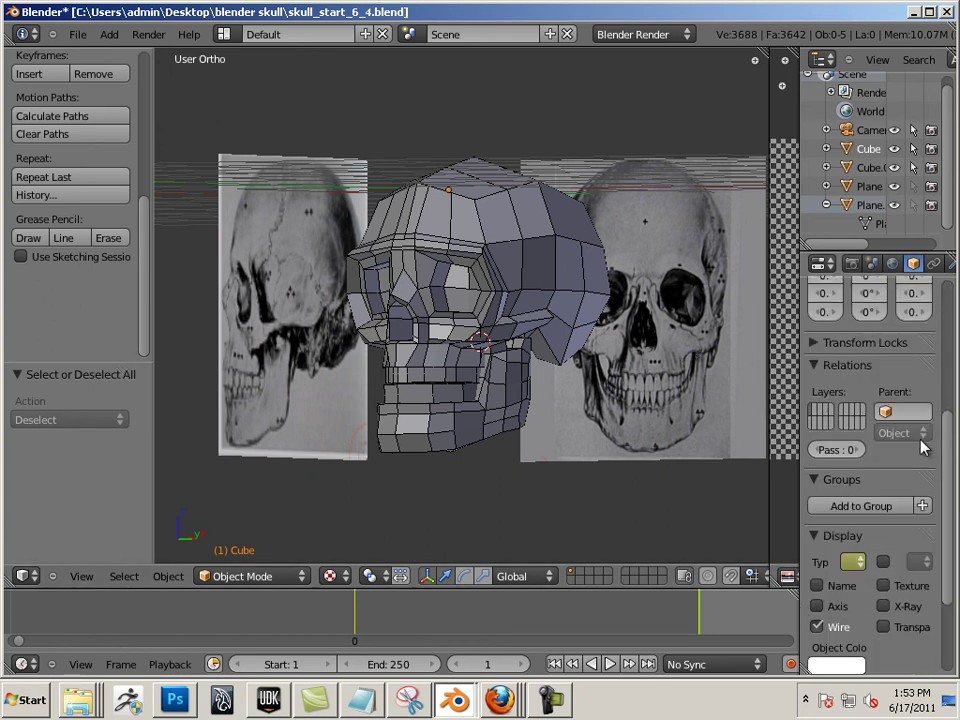
{"action": "left_click", "coordinate": [853, 449]}
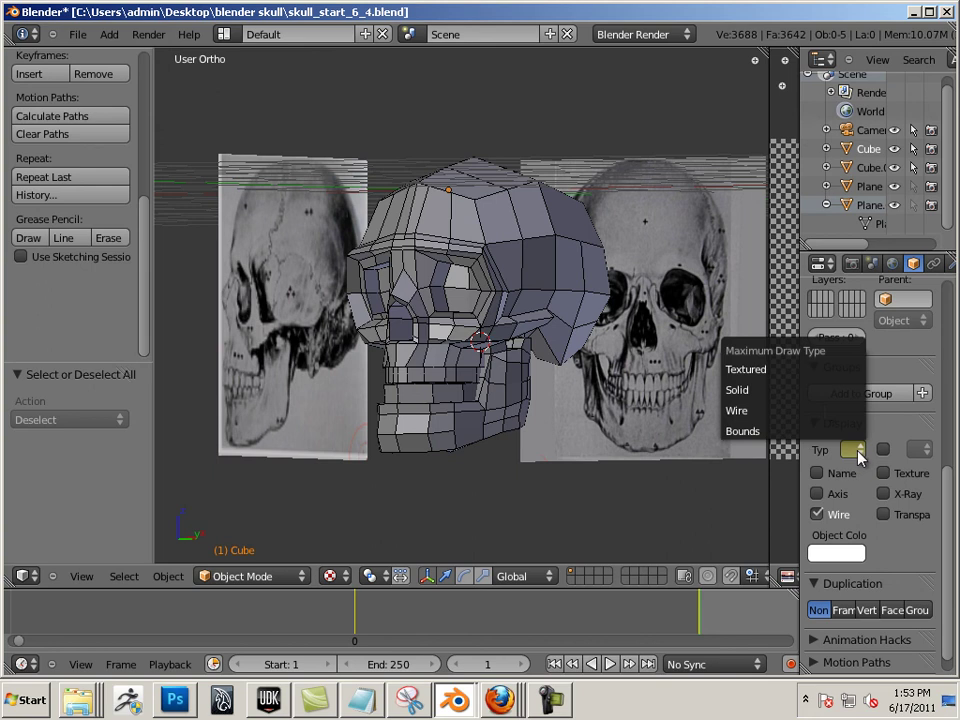
{"action": "left_click", "coordinate": [795, 372]}
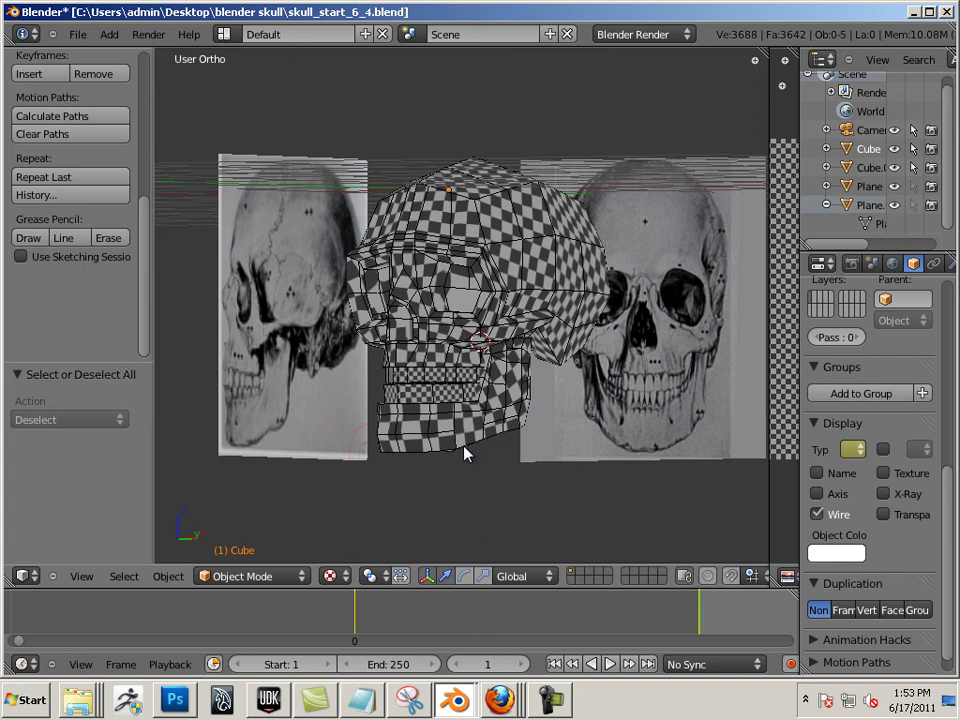
Step: Orbit around the checker-textured skull and widen the image editor showing UVS.tga
{"action": "middle_click_drag", "start_coordinate": [465, 453], "coordinate": [435, 465]}
{"action": "scroll", "coordinate": [435, 465], "scroll_direction": "up", "scroll_amount": 5}
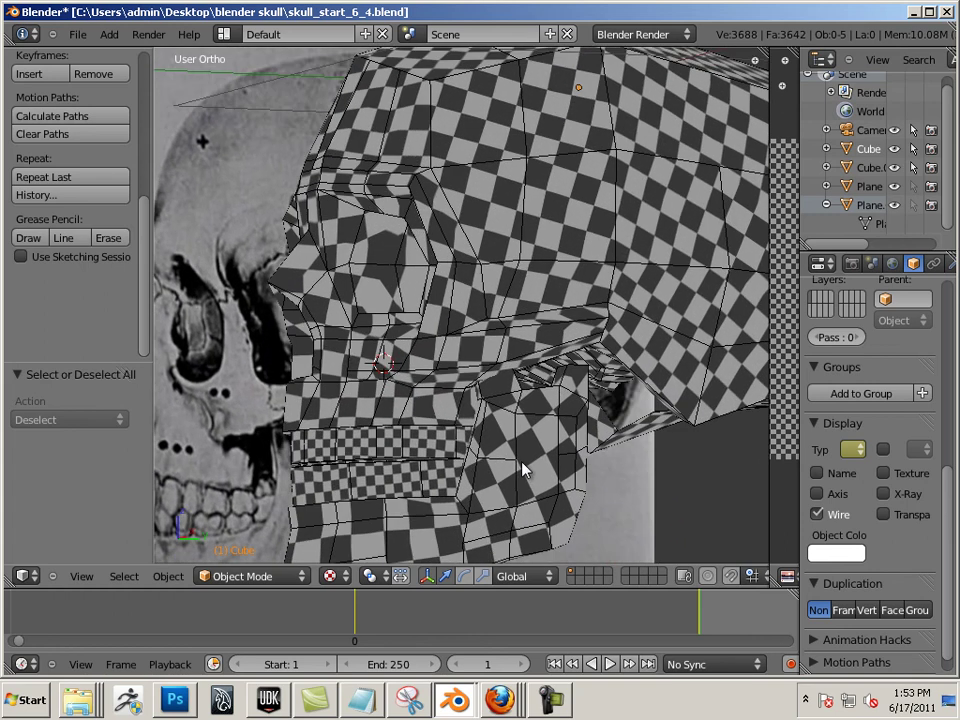
{"action": "middle_click_drag", "start_coordinate": [522, 470], "coordinate": [476, 260]}
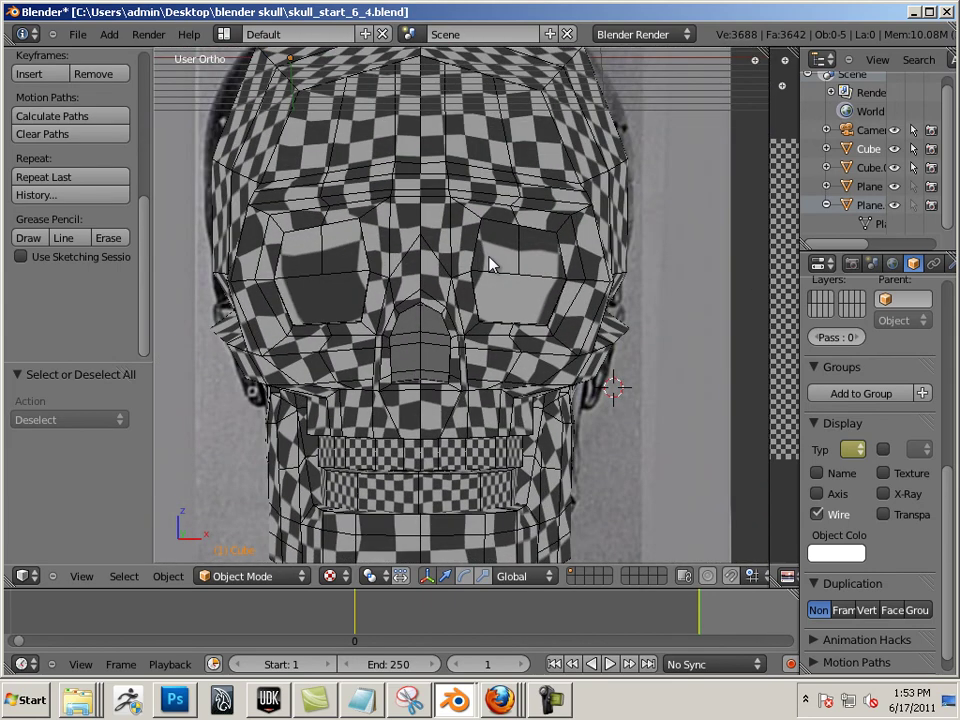
{"action": "middle_click_drag", "start_coordinate": [489, 330], "coordinate": [463, 313]}
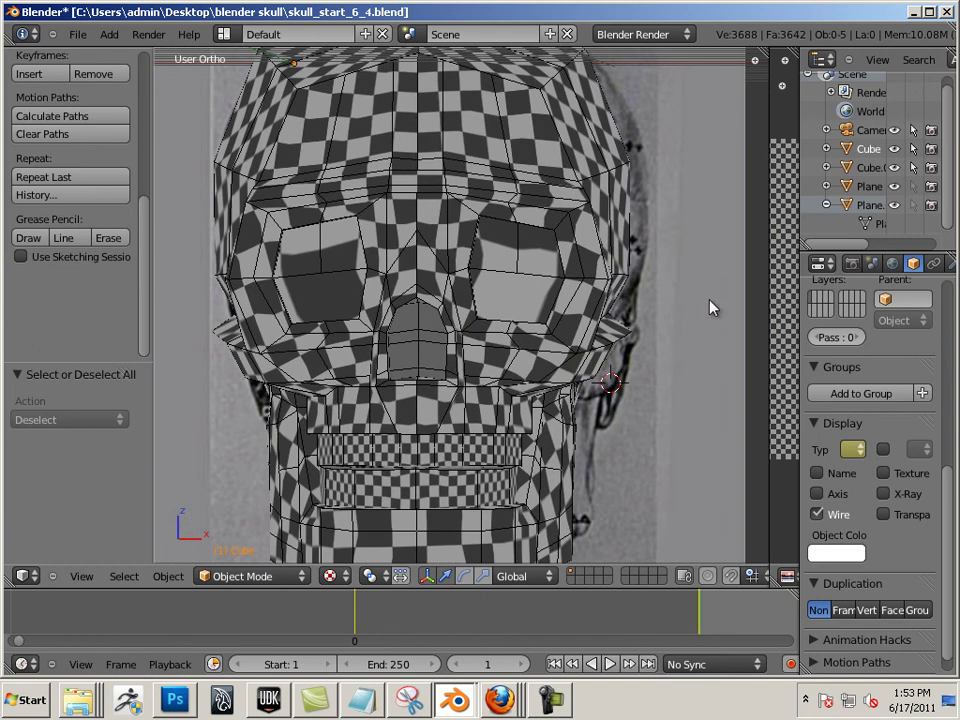
{"action": "left_click_drag", "start_coordinate": [768, 318], "coordinate": [430, 310]}
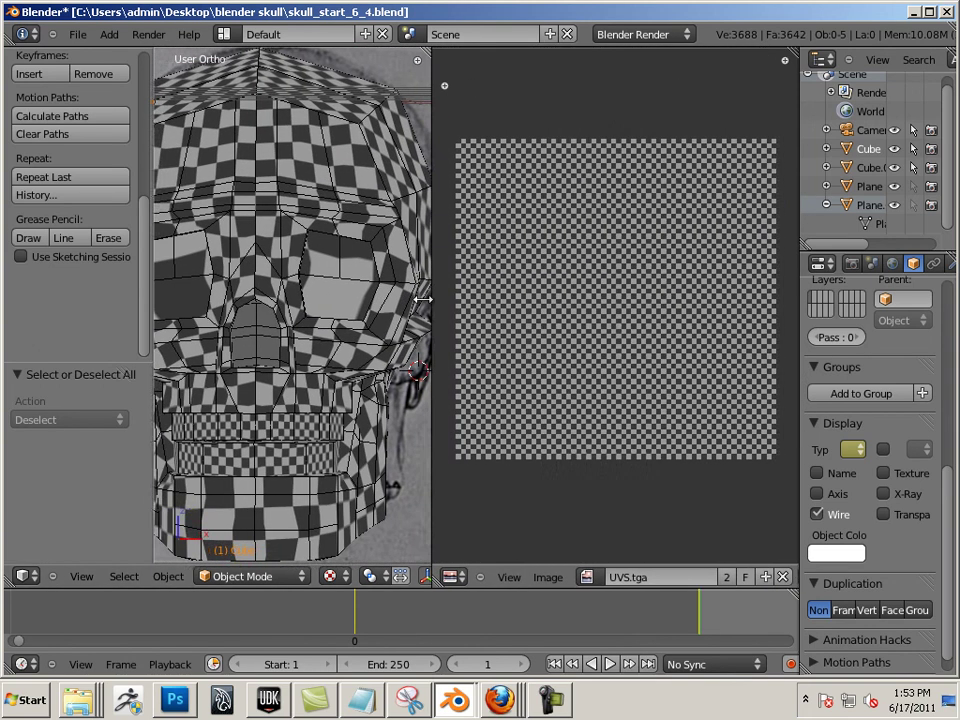
Step: Enter Edit Mode, select an edge loop and pan the UV layout, then widen the 3D view
{"action": "key", "text": "Tab"}
{"action": "scroll", "coordinate": [550, 385], "scroll_direction": "up", "scroll_amount": 4}
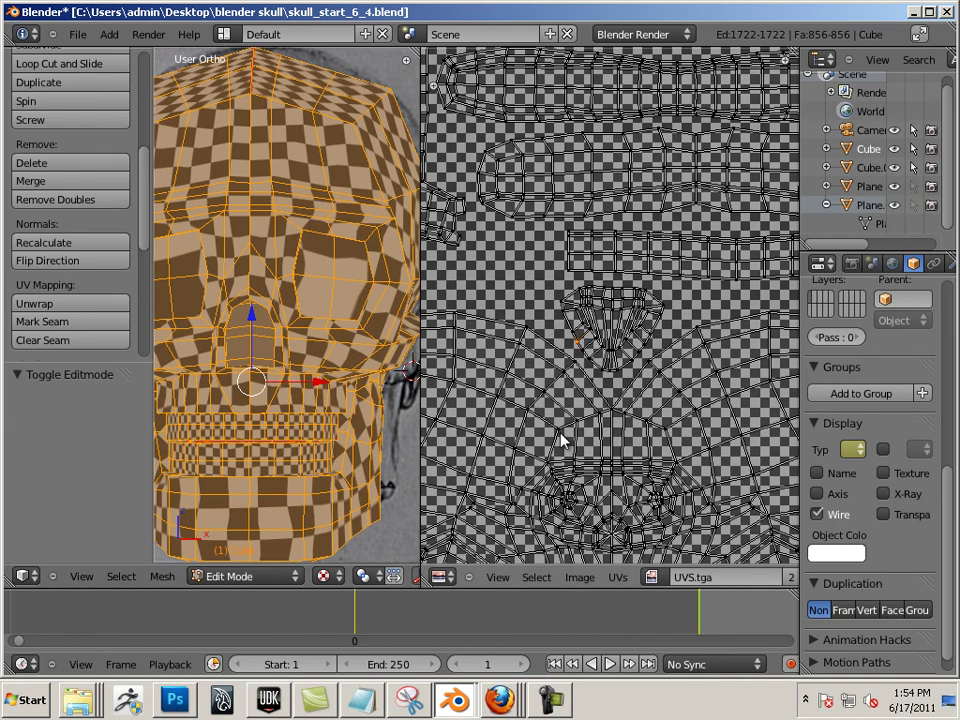
{"action": "right_click", "coordinate": [574, 445], "text": "alt"}
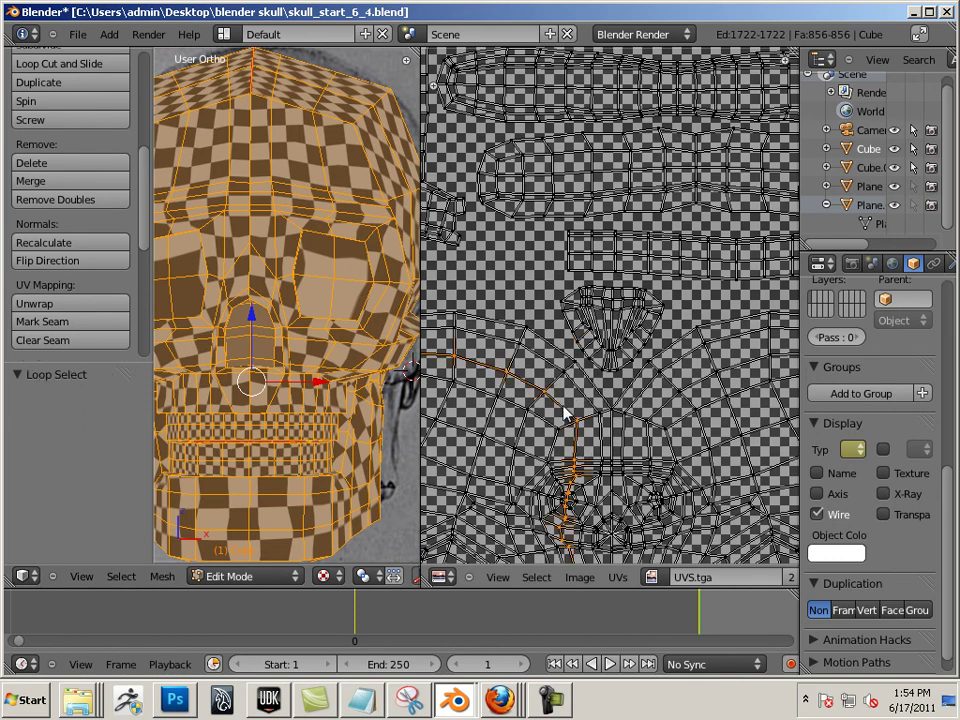
{"action": "left_click", "coordinate": [624, 458]}
{"action": "scroll", "coordinate": [624, 460], "scroll_direction": "up", "scroll_amount": 3}
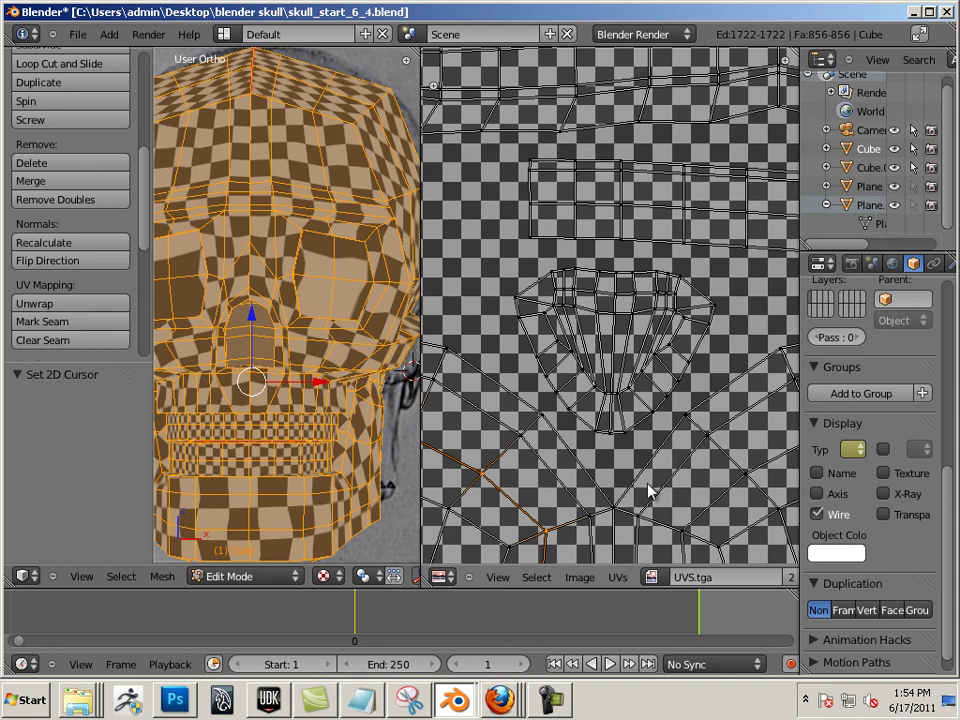
{"action": "middle_click_drag", "start_coordinate": [631, 465], "coordinate": [623, 339]}
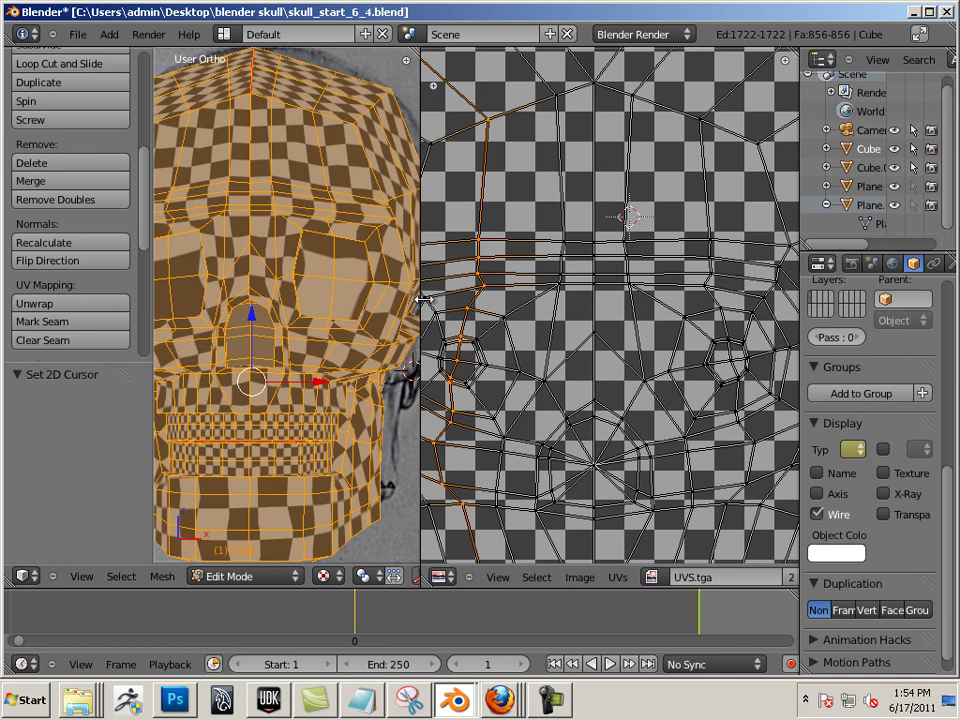
{"action": "left_click_drag", "start_coordinate": [420, 298], "coordinate": [677, 358]}
{"action": "scroll", "coordinate": [579, 339], "scroll_direction": "down", "scroll_amount": 3}
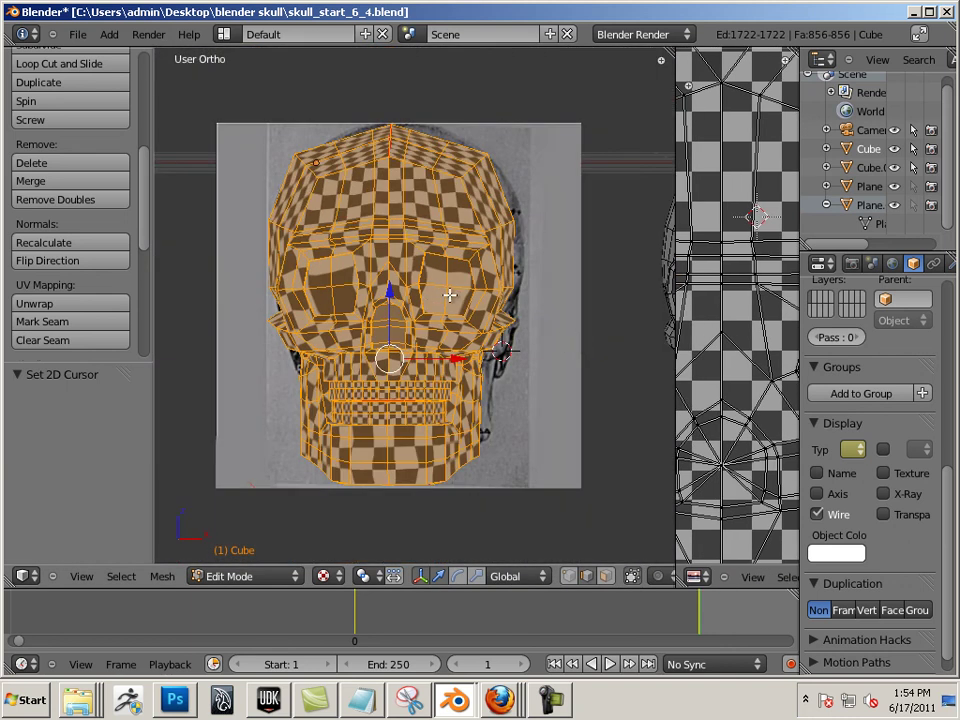
Step: Orbit around the textured skull, including its underside and jaw, checking the checker squares for stretching
{"action": "scroll", "coordinate": [443, 300], "scroll_direction": "down", "scroll_amount": 1}
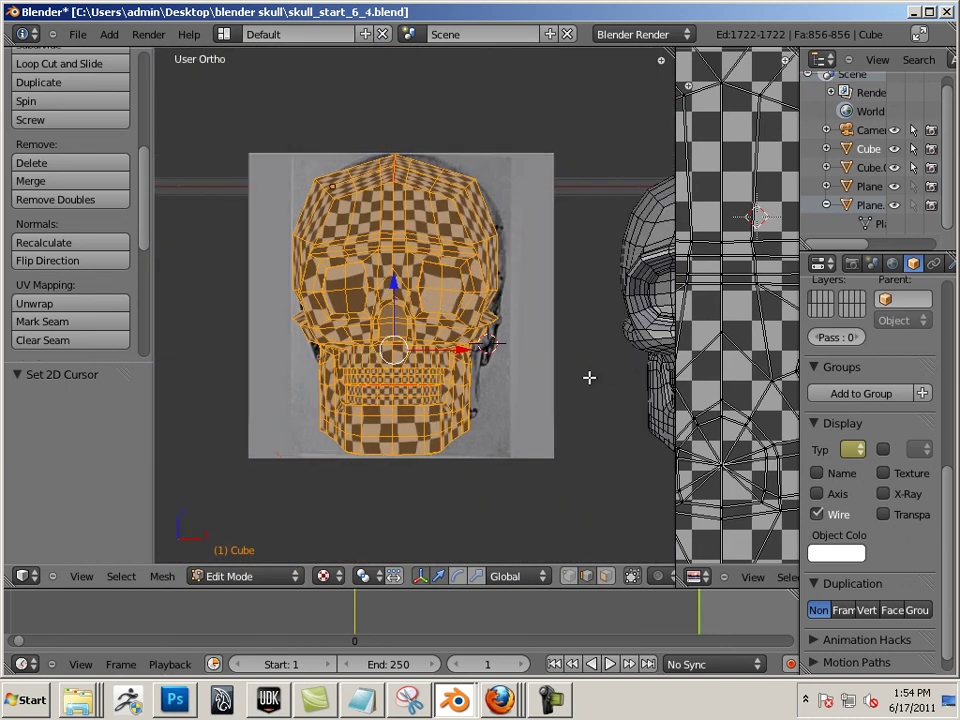
{"action": "middle_click_drag", "start_coordinate": [589, 377], "coordinate": [467, 191]}
{"action": "scroll", "coordinate": [526, 346], "scroll_direction": "up", "scroll_amount": 3}
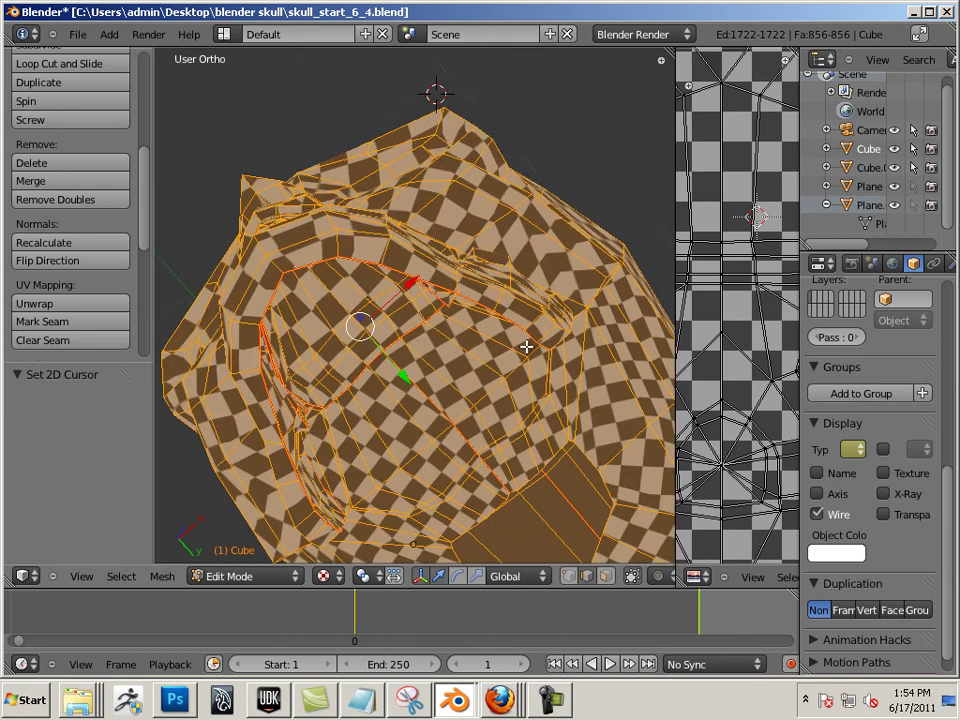
{"action": "middle_click_drag", "start_coordinate": [526, 346], "coordinate": [460, 218], "text": "shift"}
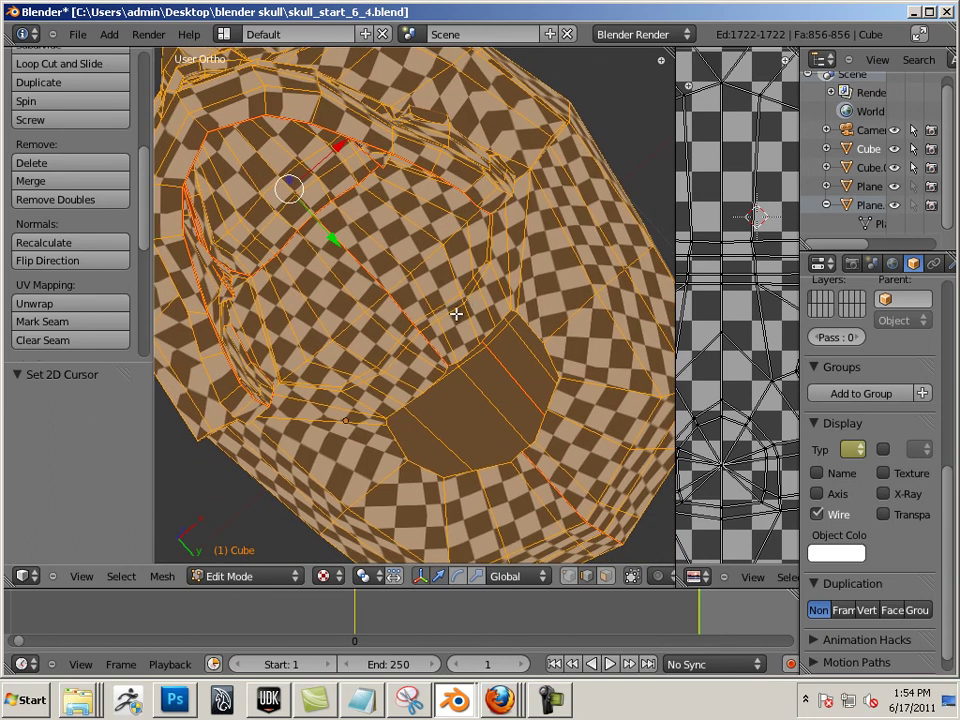
{"action": "middle_click_drag", "start_coordinate": [441, 227], "coordinate": [503, 392]}
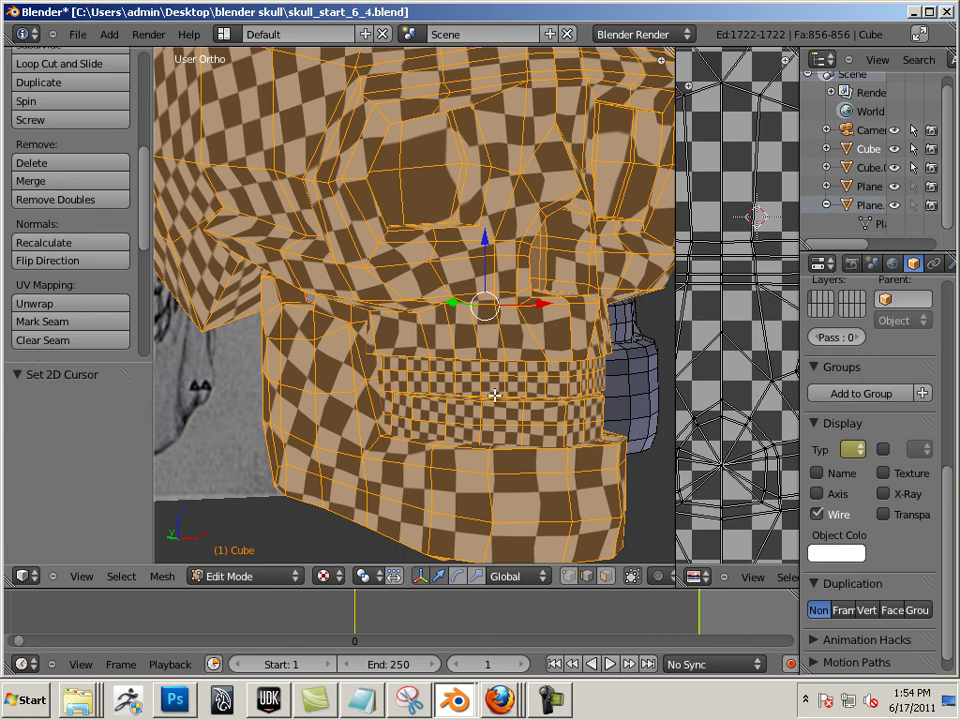
{"action": "right_click", "coordinate": [642, 465]}
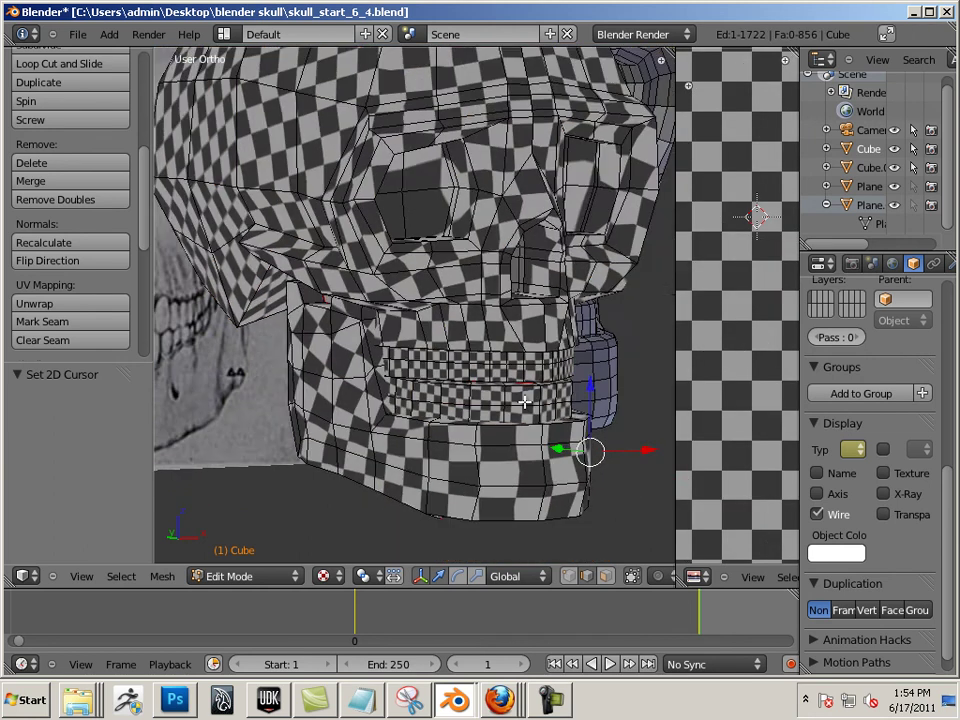
{"action": "scroll", "coordinate": [546, 386], "scroll_direction": "down", "scroll_amount": 5}
{"action": "middle_click_drag", "start_coordinate": [512, 390], "coordinate": [436, 300]}
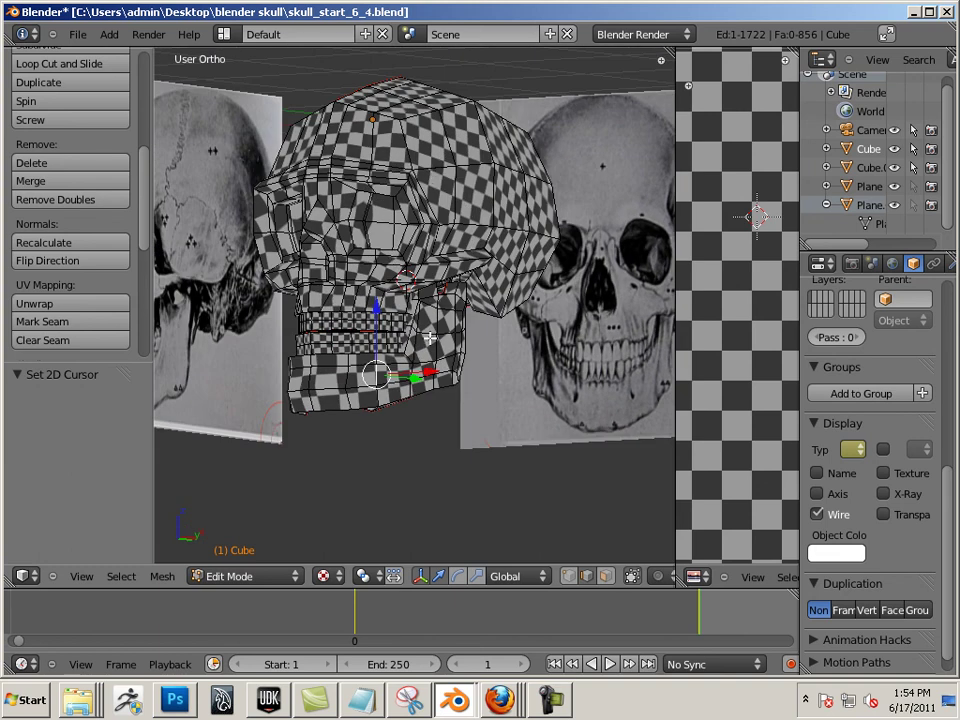
{"action": "middle_click_drag", "start_coordinate": [486, 377], "coordinate": [525, 416]}
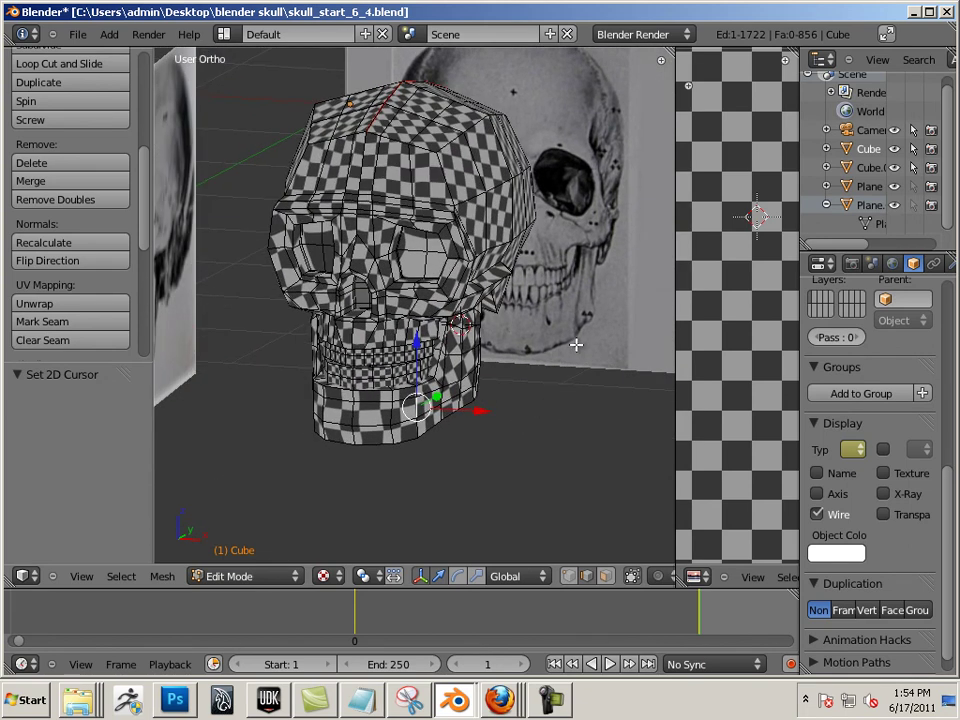